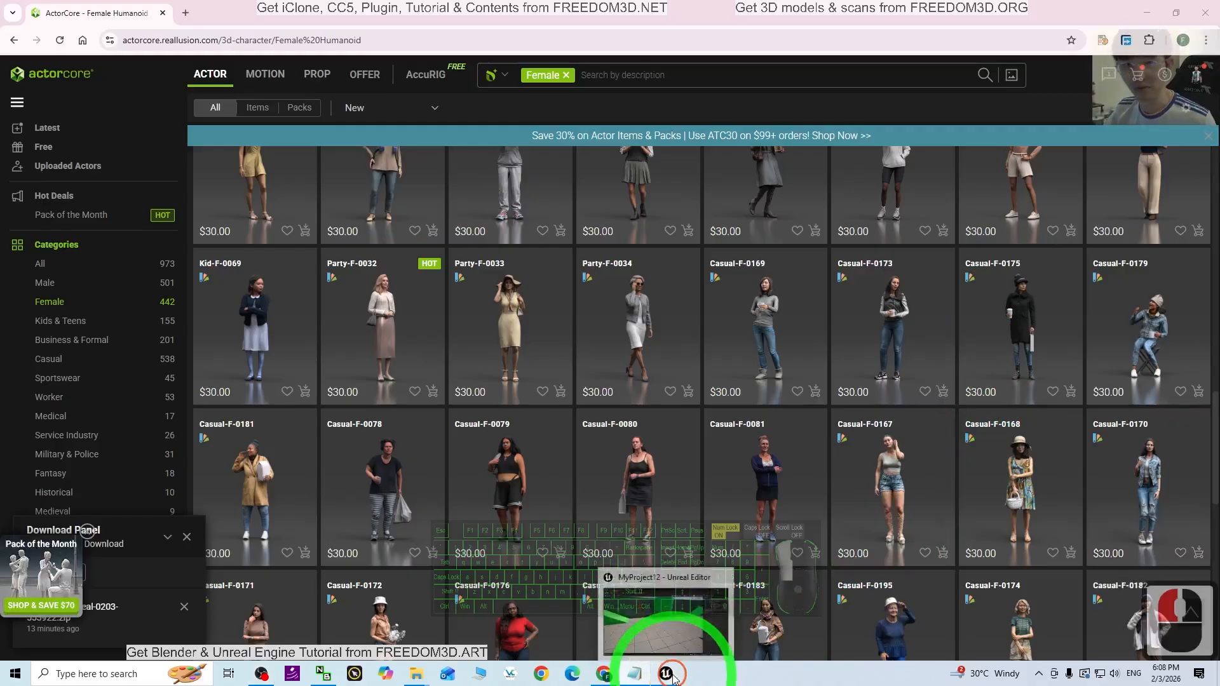
pyautogui.click(700, 590)
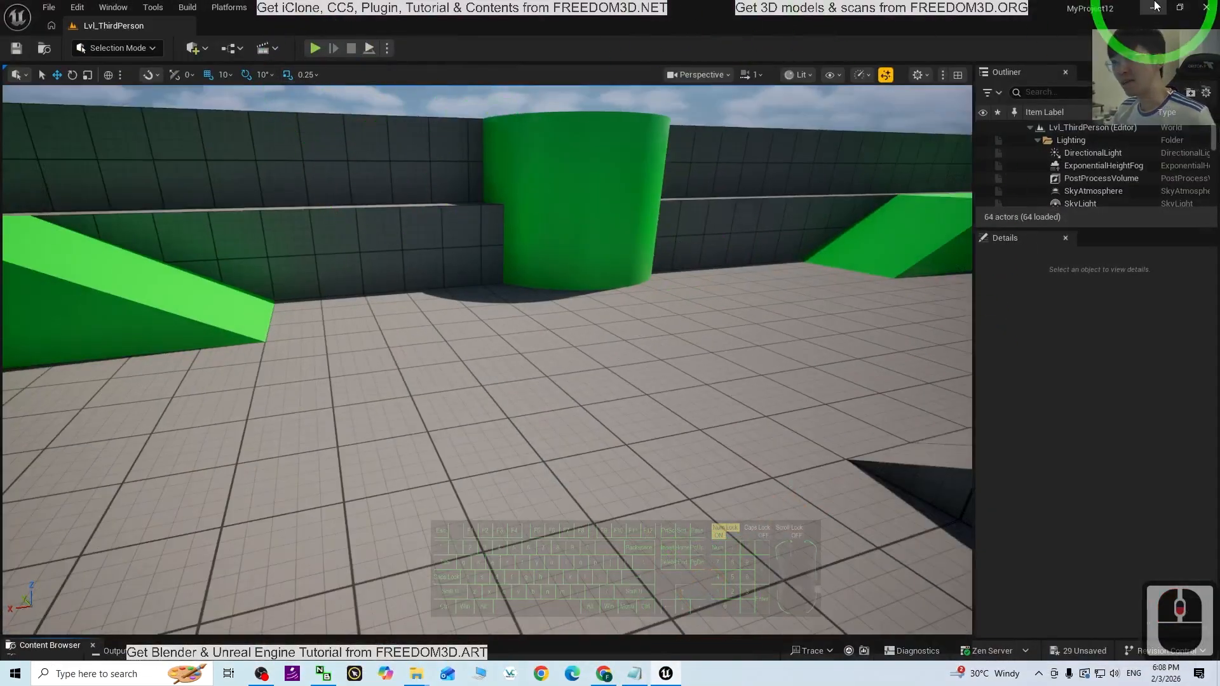
pyautogui.click(1153, 7)
pyautogui.click(675, 320)
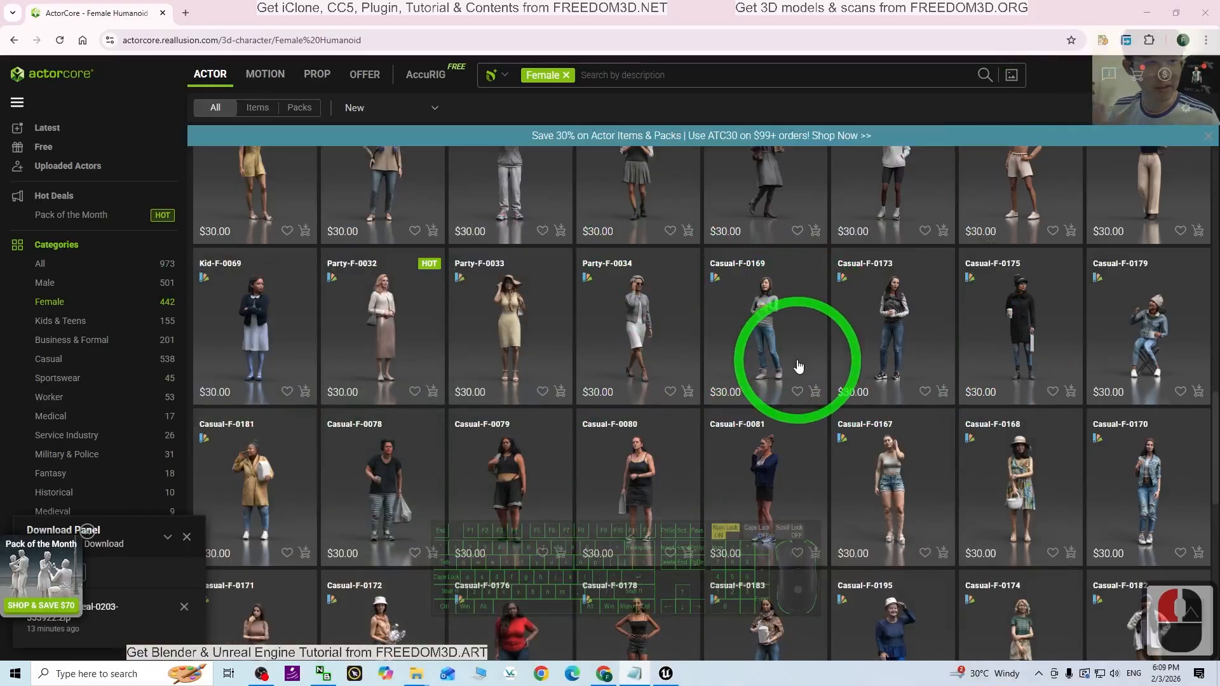
# - Switch to the Unreal Editor, play the third-person level running the camouflaged soldier around the arena, and end the play session
pyautogui.click(665, 674)
pyautogui.click(316, 49)
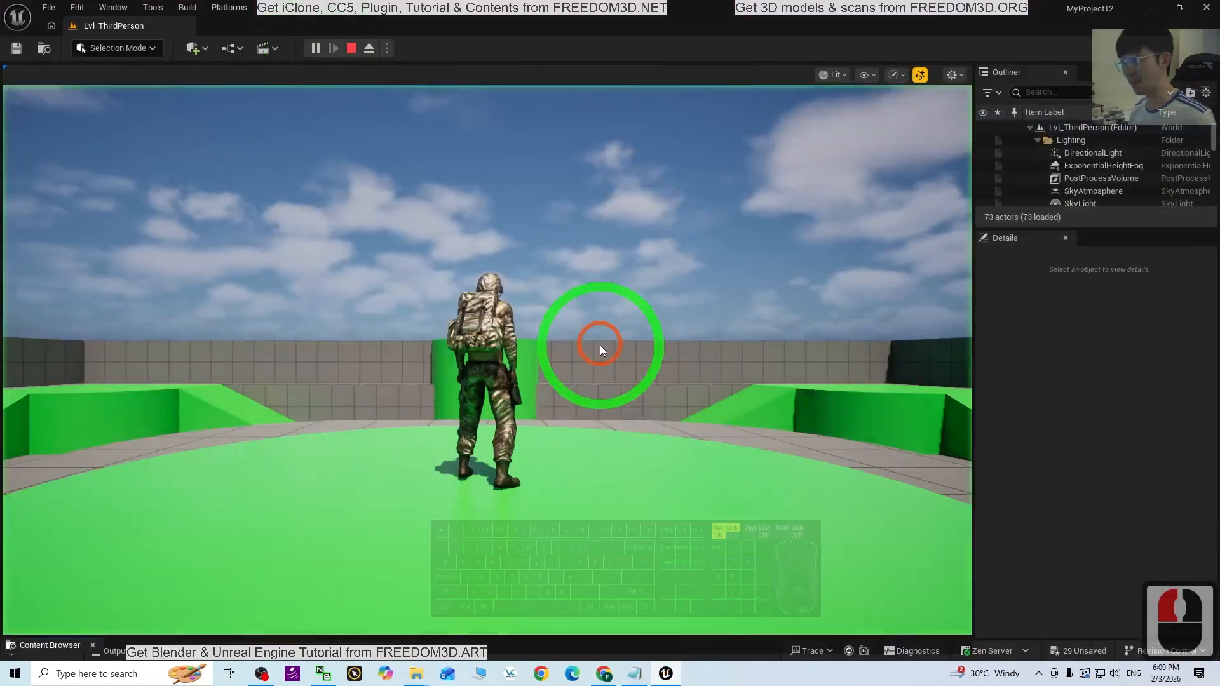
pyautogui.press('a')
pyautogui.press('s')
pyautogui.press('d')
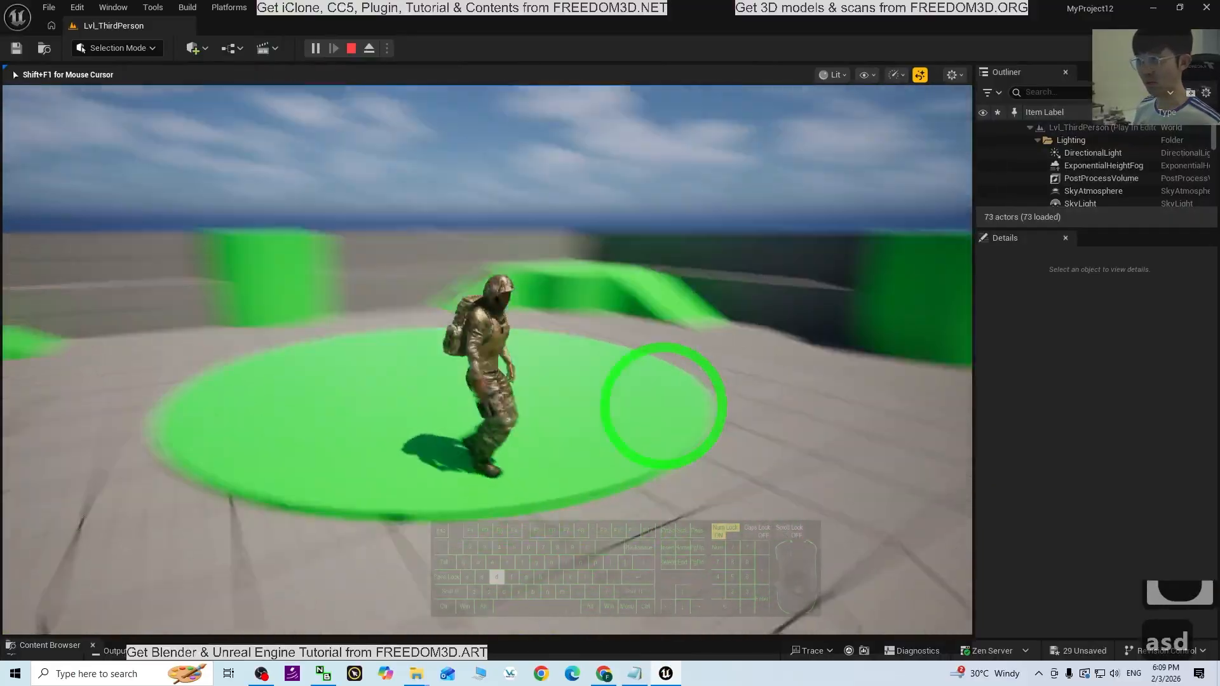
pyautogui.press('w')
pyautogui.press('d')
pyautogui.press('a')
pyautogui.press('s')
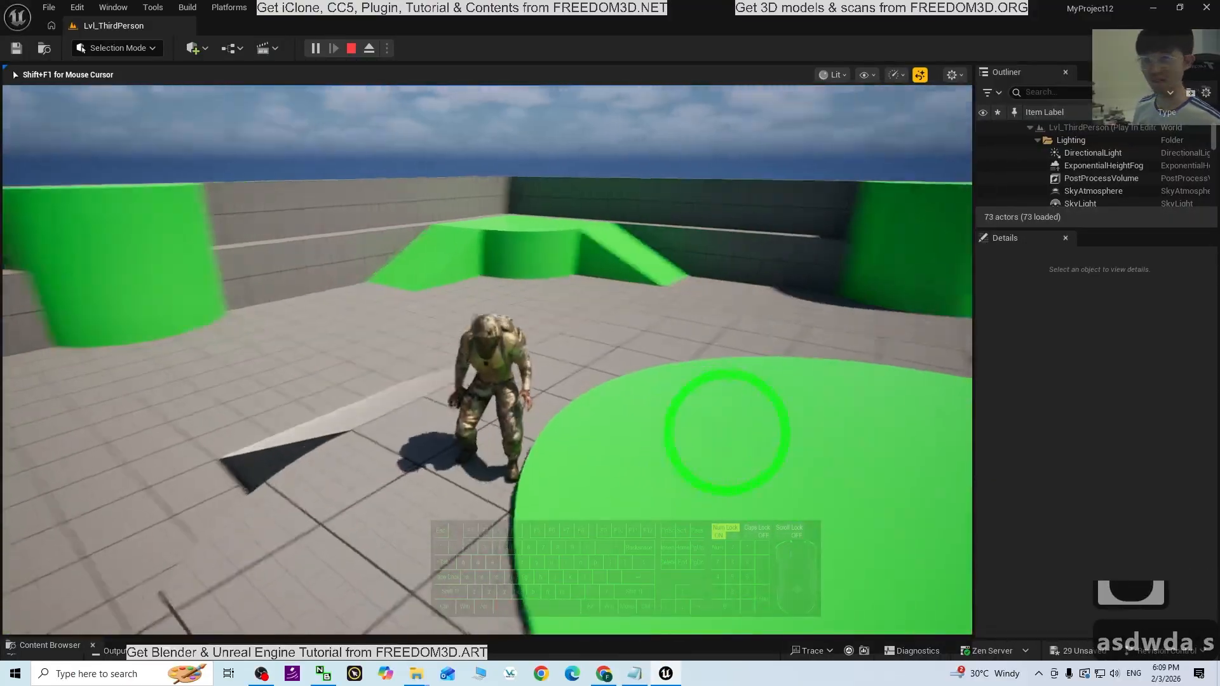
pyautogui.press('a')
pyautogui.press('s')
pyautogui.press('a')
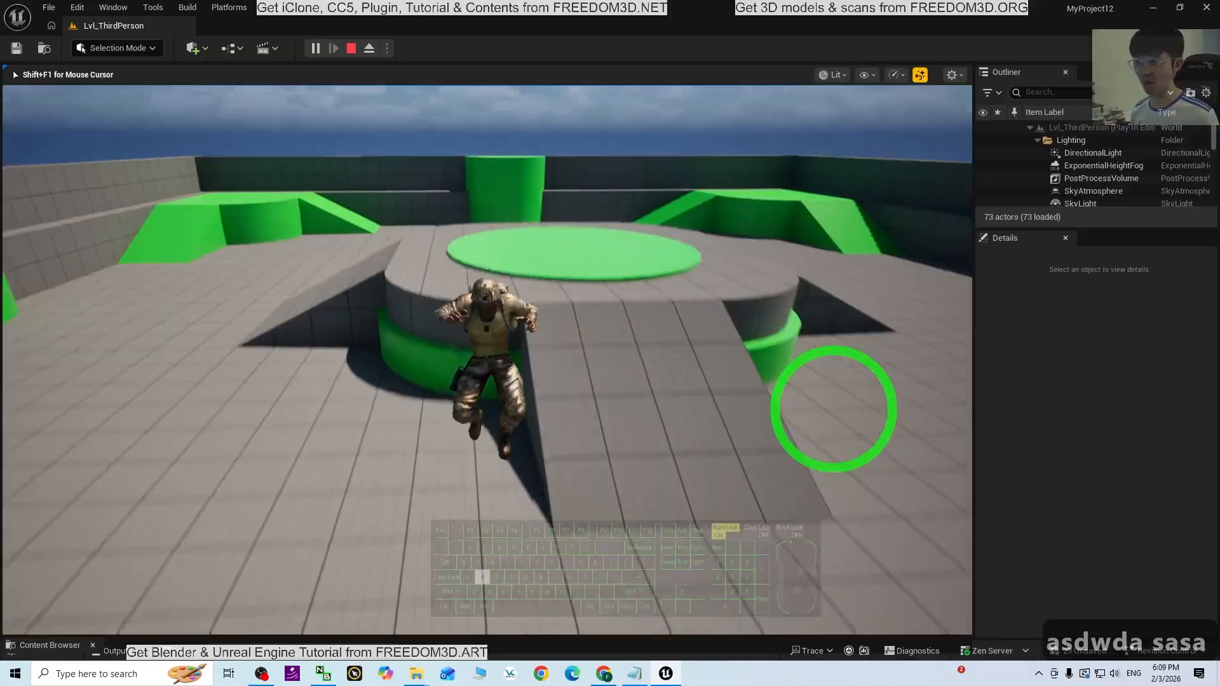
pyautogui.press('d')
pyautogui.press('w')
pyautogui.press('w')
pyautogui.press('w')
pyautogui.press('w')
pyautogui.press('w')
pyautogui.press('w')
pyautogui.press('d')
pyautogui.press('s')
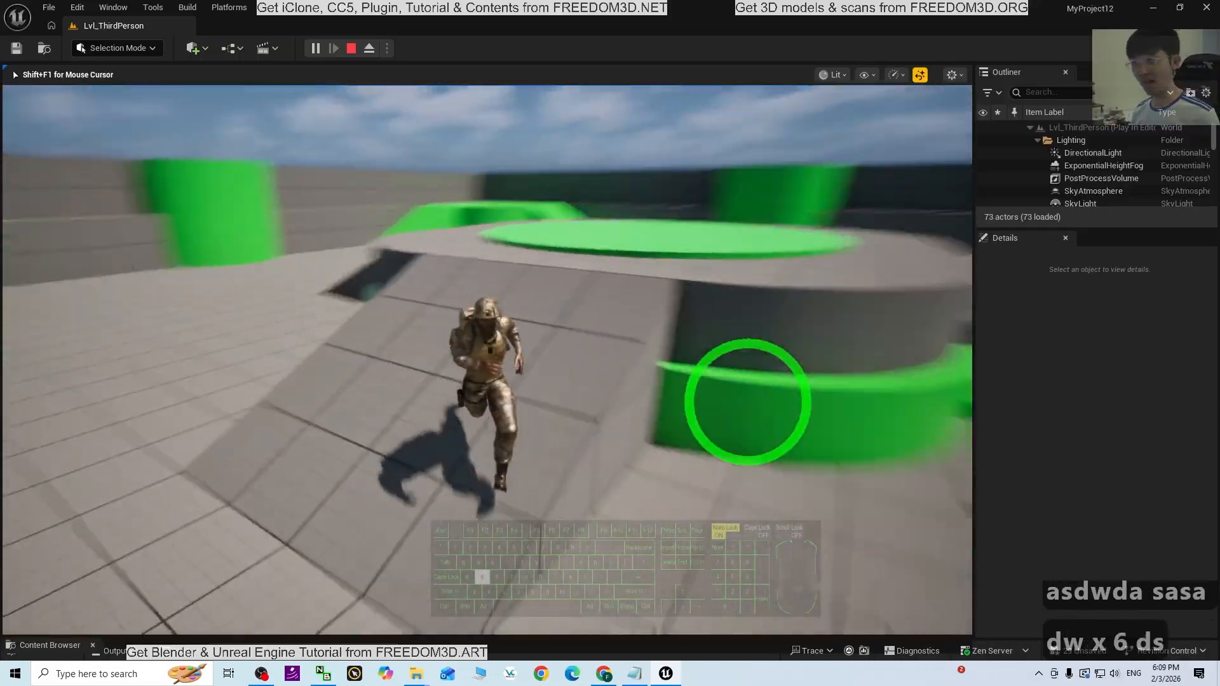
pyautogui.press('a')
pyautogui.press('s')
pyautogui.press('w')
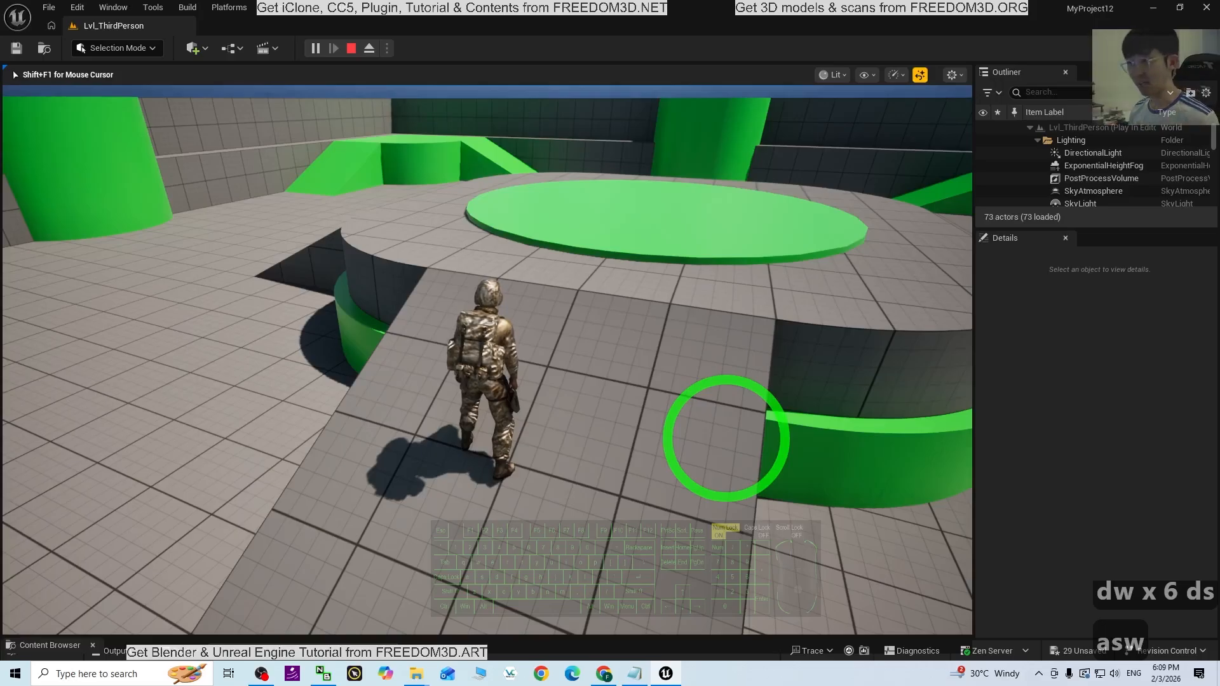
pyautogui.press('Escape')
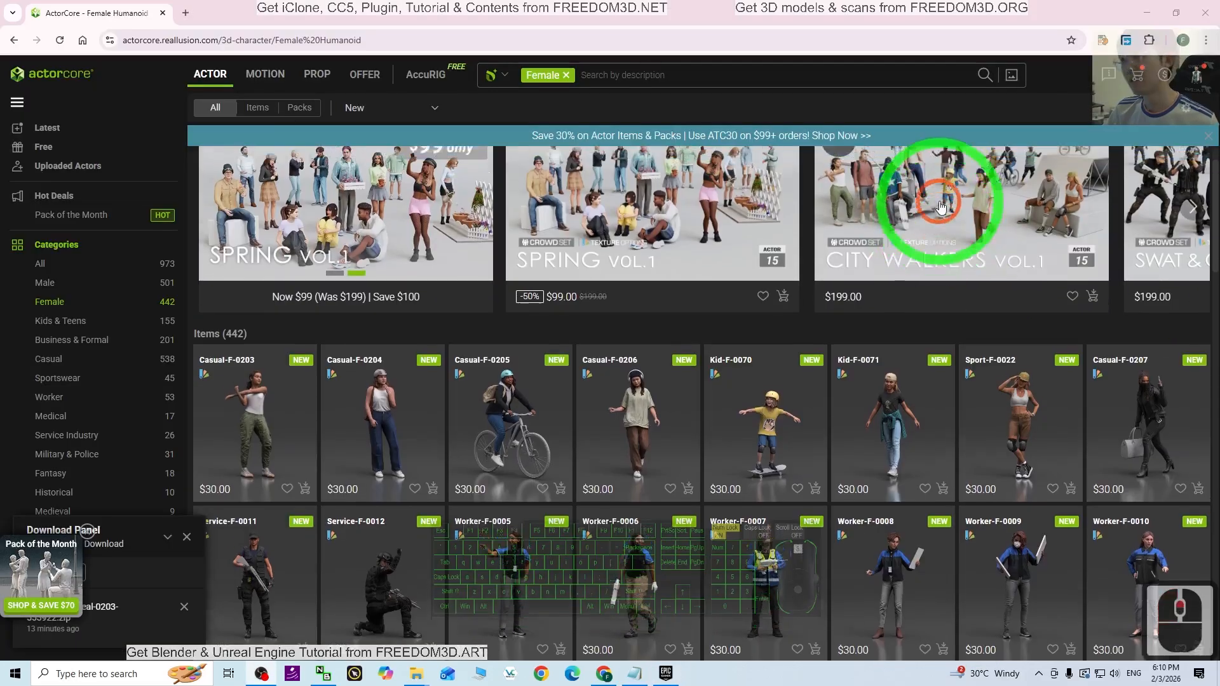
# - Look at the Unreal Engine page of the Epic Games Launcher and return to the ActorCore female catalogue in Chrome
pyautogui.scroll(-3, 986, 223)
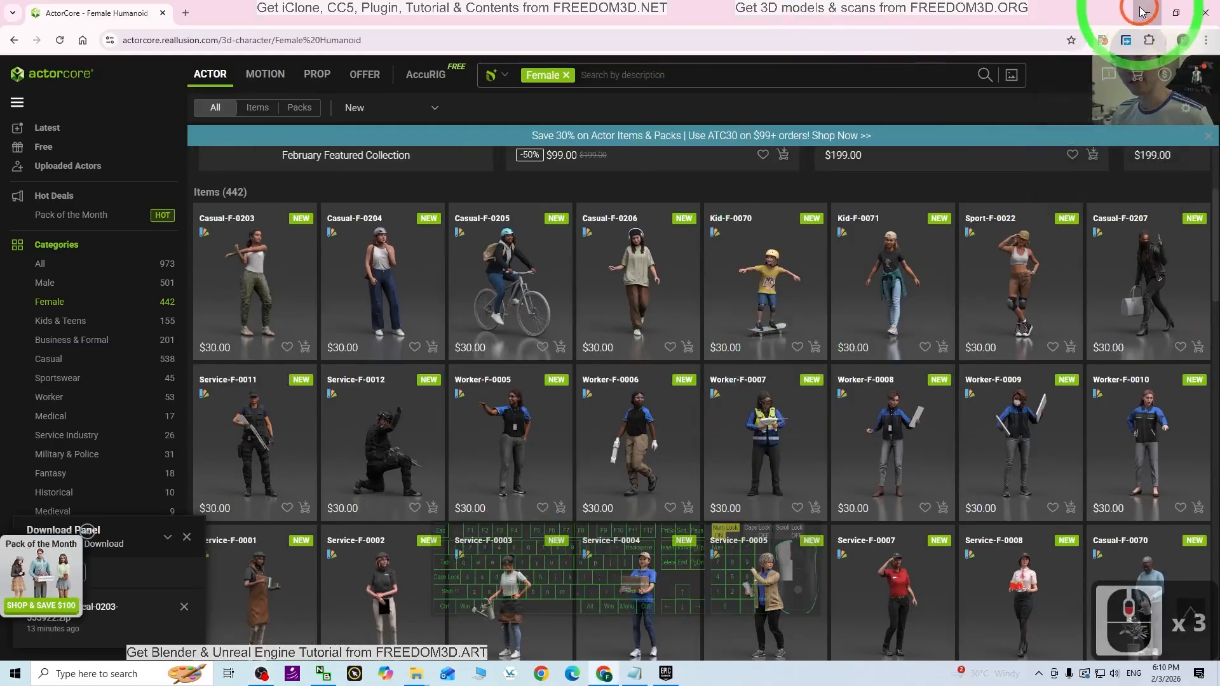
pyautogui.click(1144, 12)
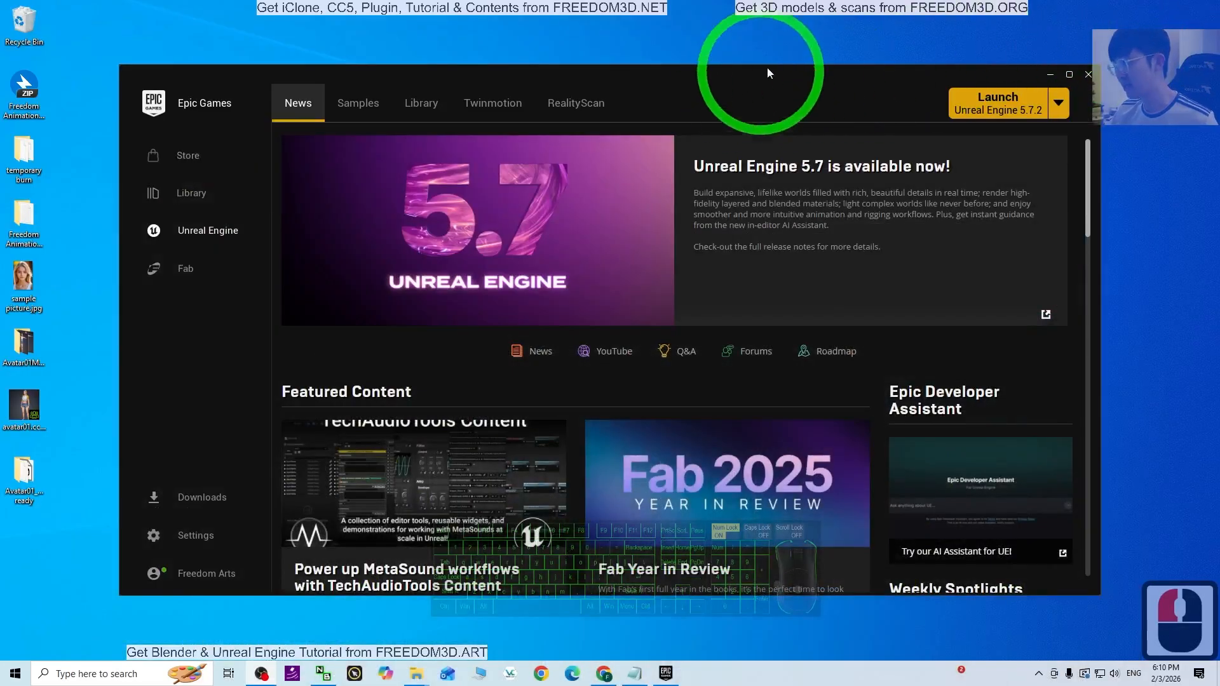
pyautogui.moveTo(817, 73); pyautogui.dragTo(792, 60)
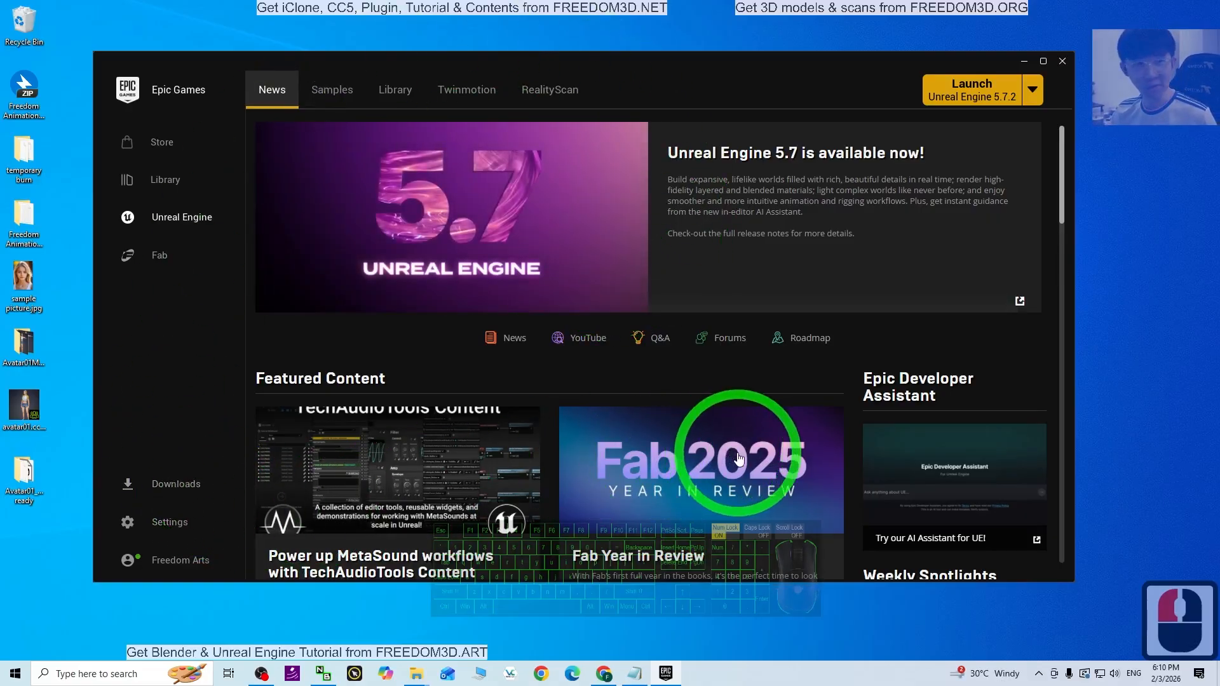
pyautogui.click(603, 672)
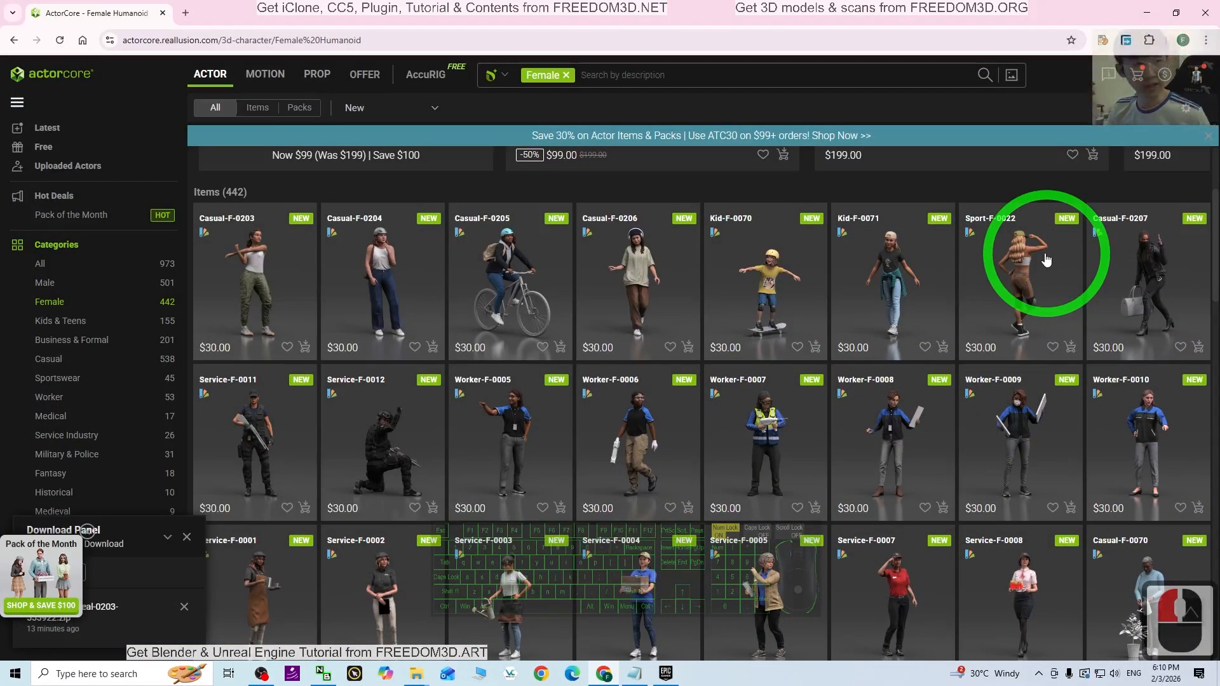
pyautogui.click(666, 674)
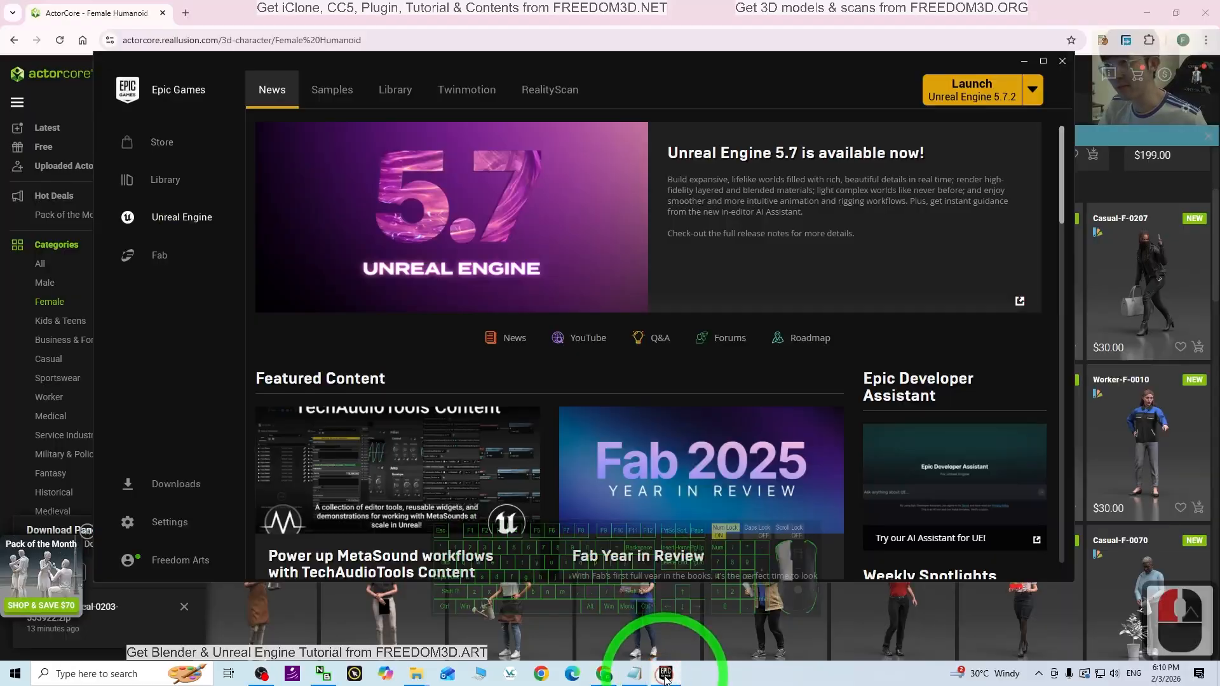
pyautogui.click(665, 674)
# - Add the Sport-F-0022 actor to the shopping cart and proceed to checkout
pyautogui.scroll(2, 853, 382)
pyautogui.scroll(-2, 374, 331)
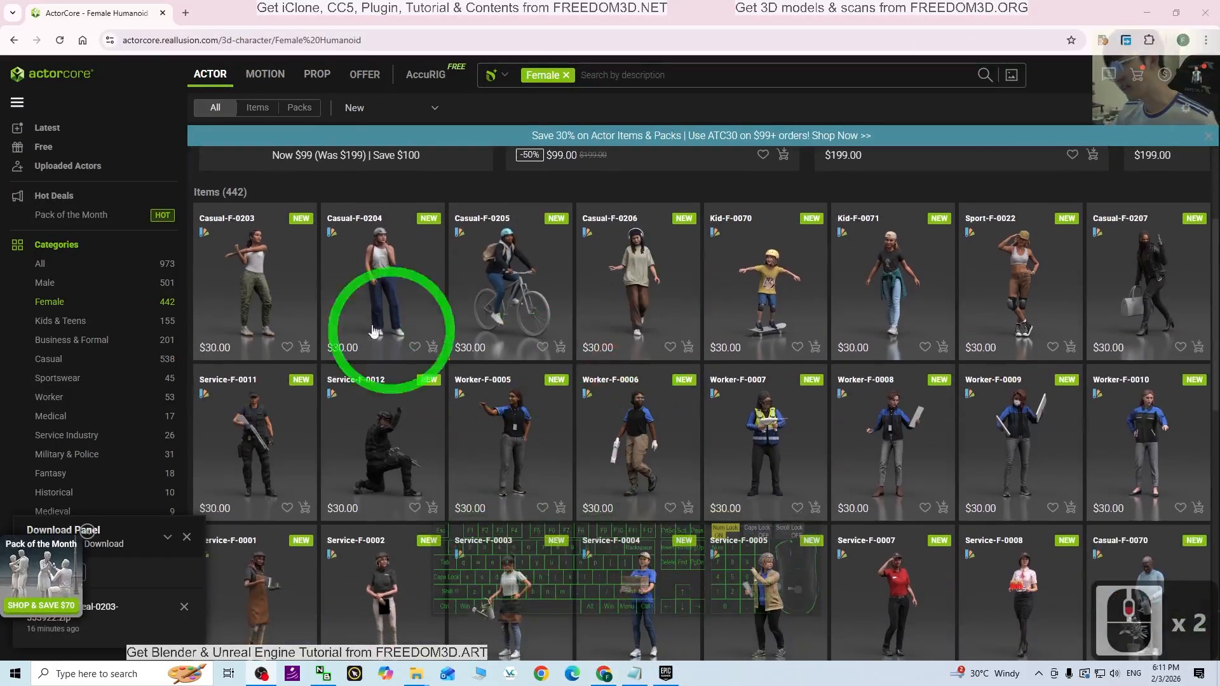
pyautogui.scroll(2, 504, 422)
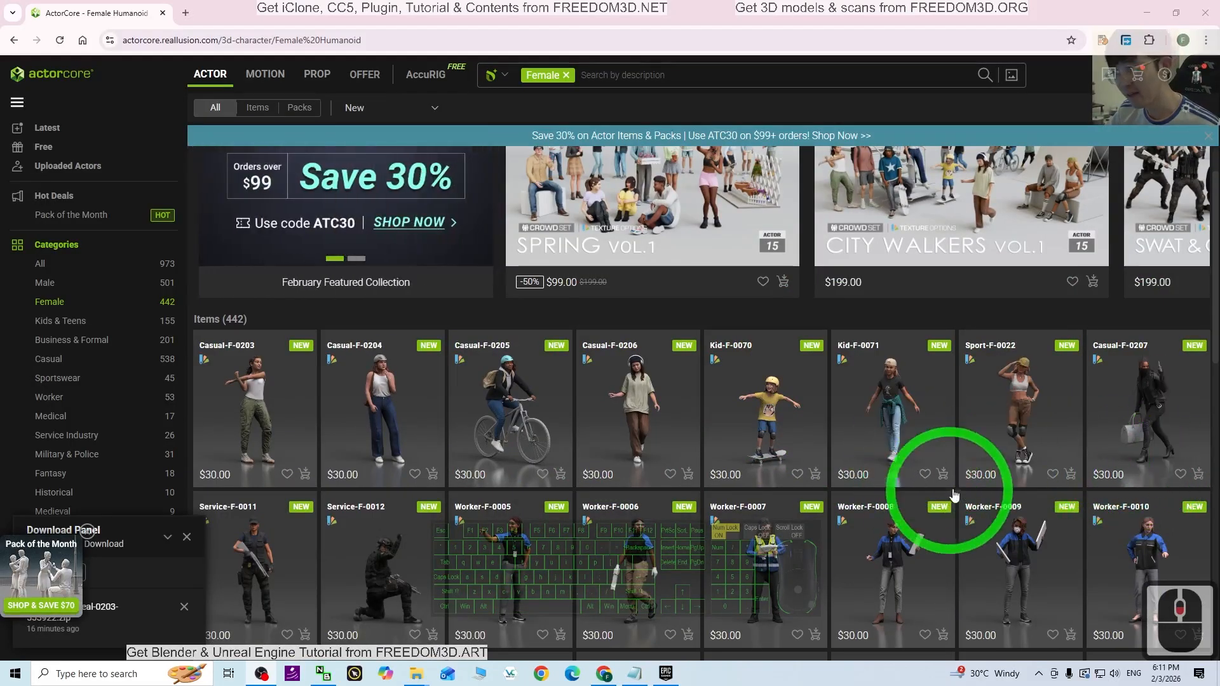
pyautogui.click(1072, 475)
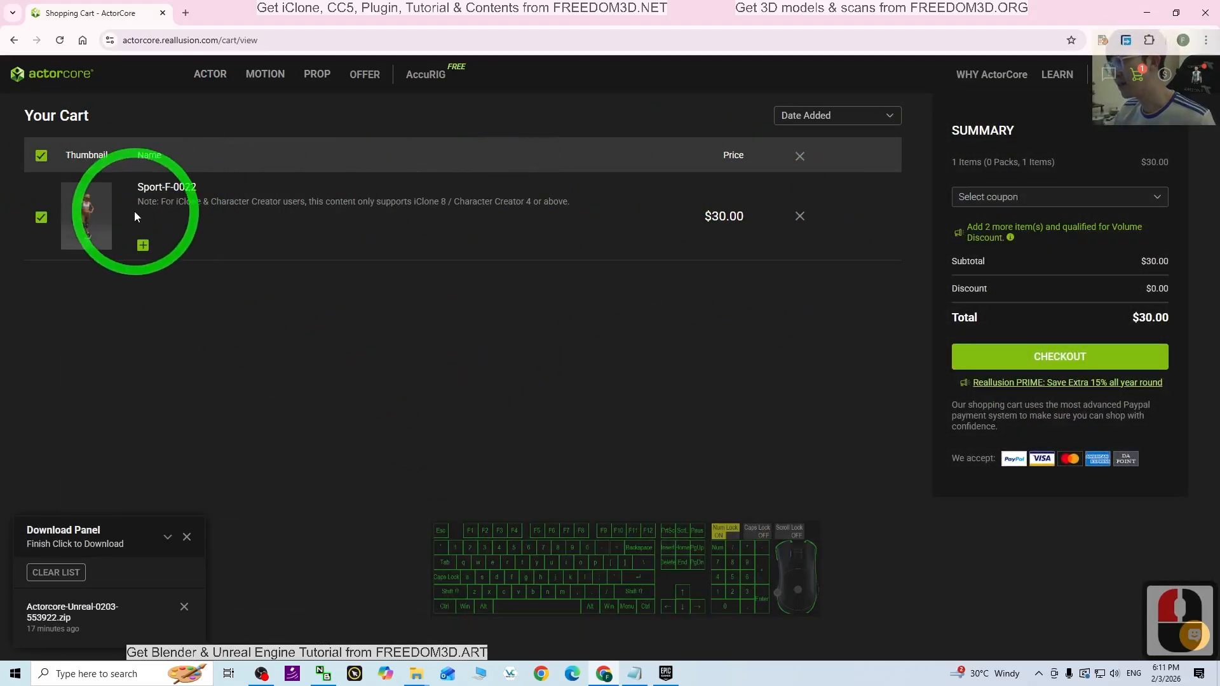
pyautogui.click(1022, 356)
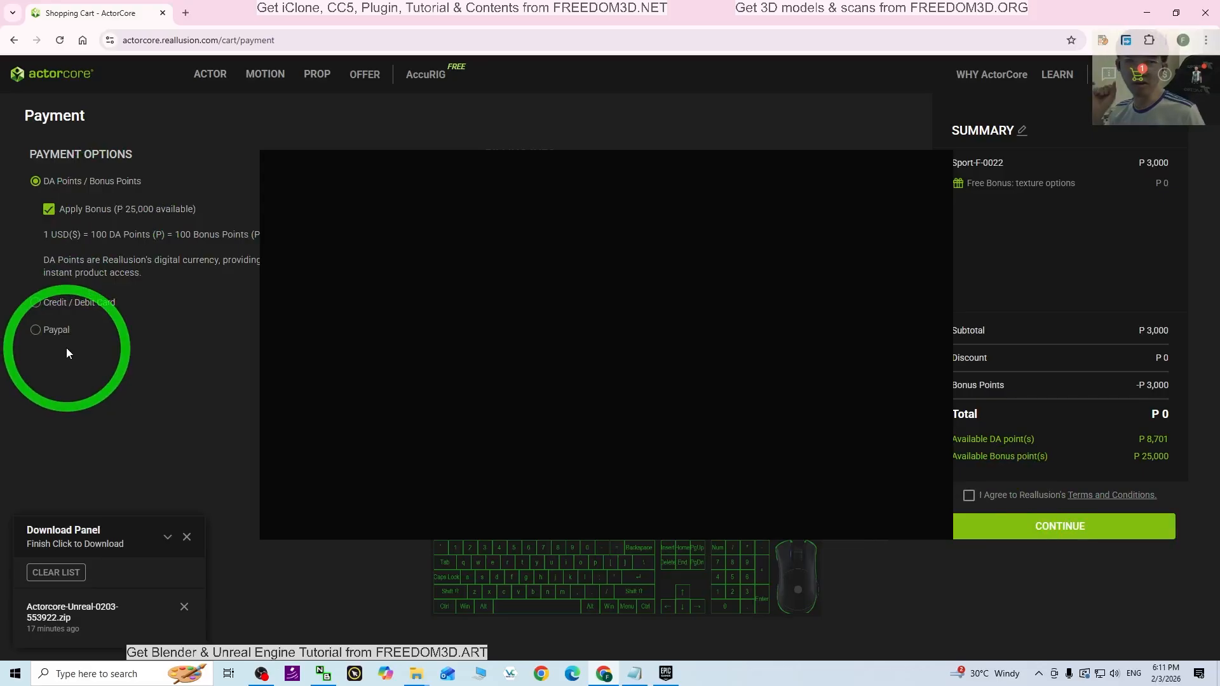
# - Agree to Reallusion's Terms and Conditions and place the Sport-F-0022 order using bonus points
pyautogui.click(1021, 531)
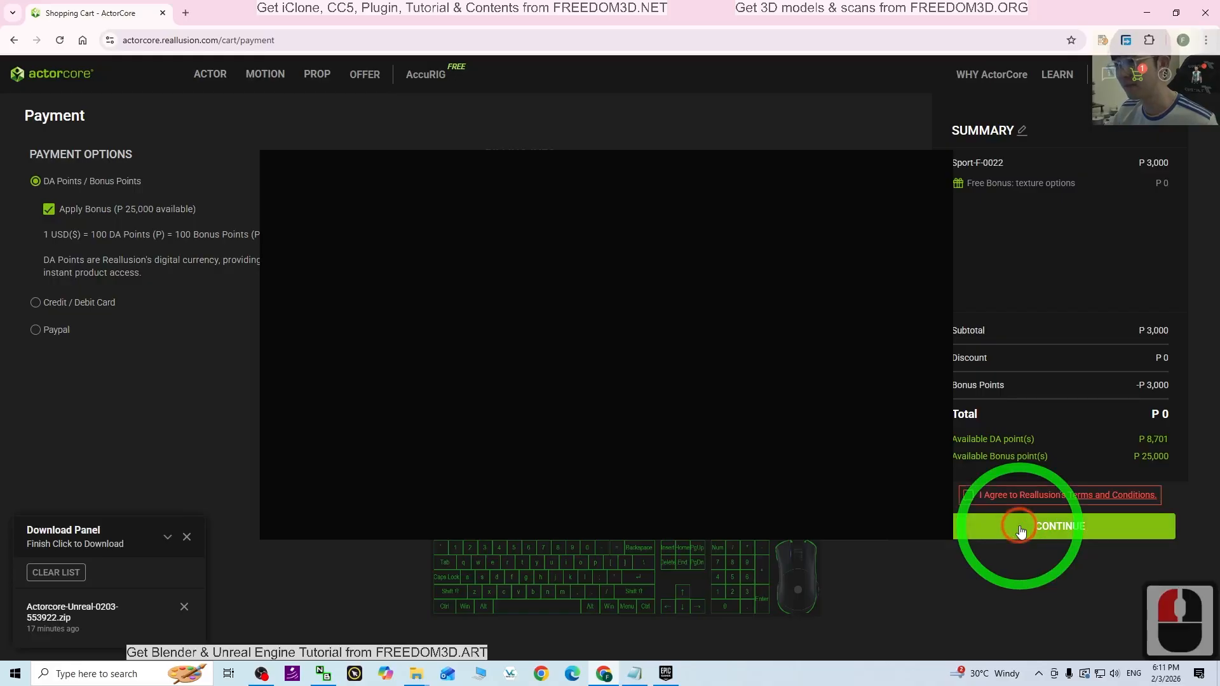
pyautogui.click(968, 496)
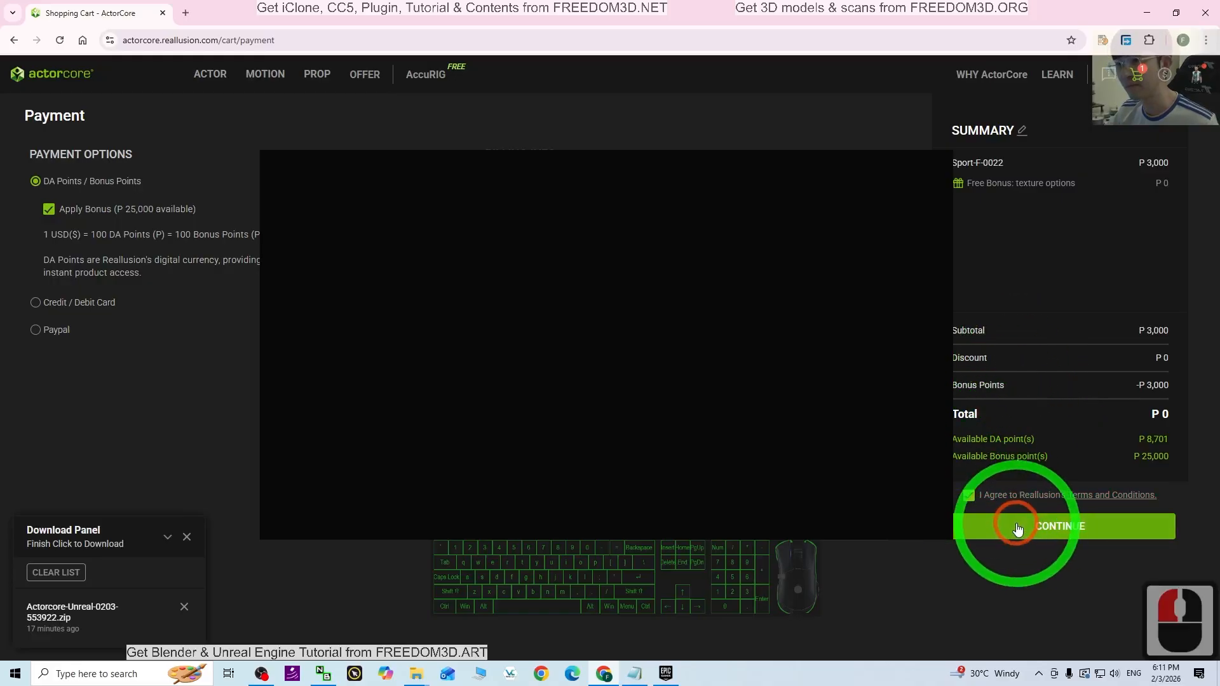
pyautogui.click(1018, 530)
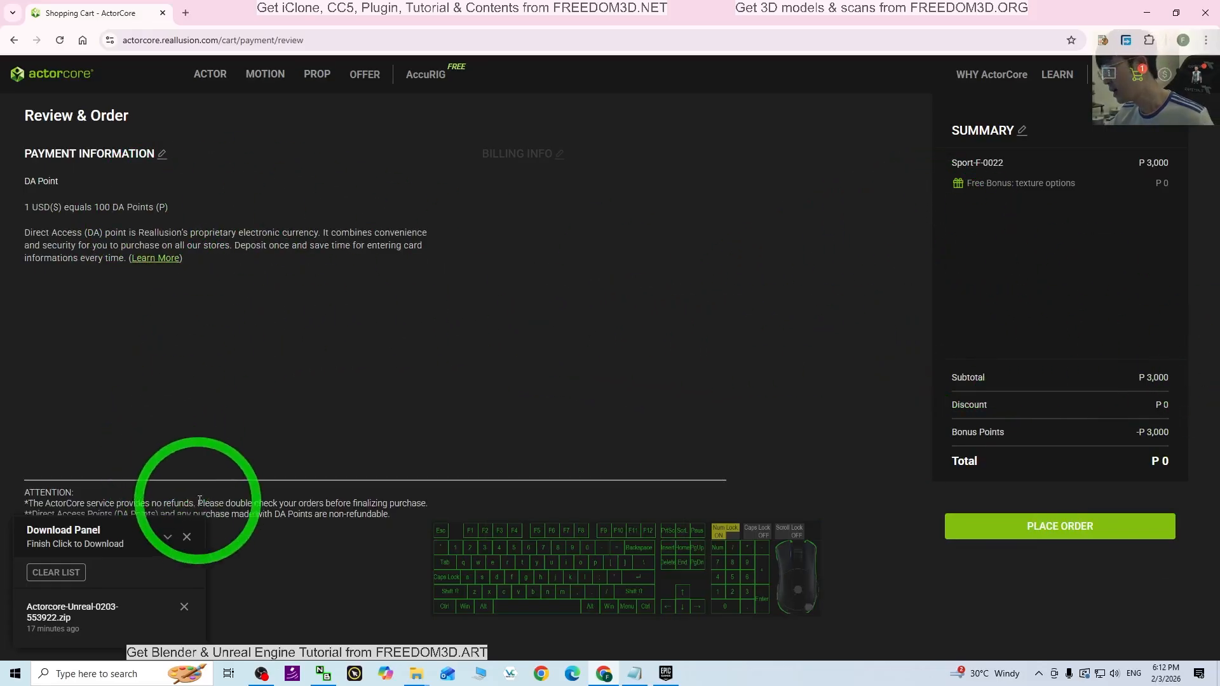
pyautogui.click(1044, 526)
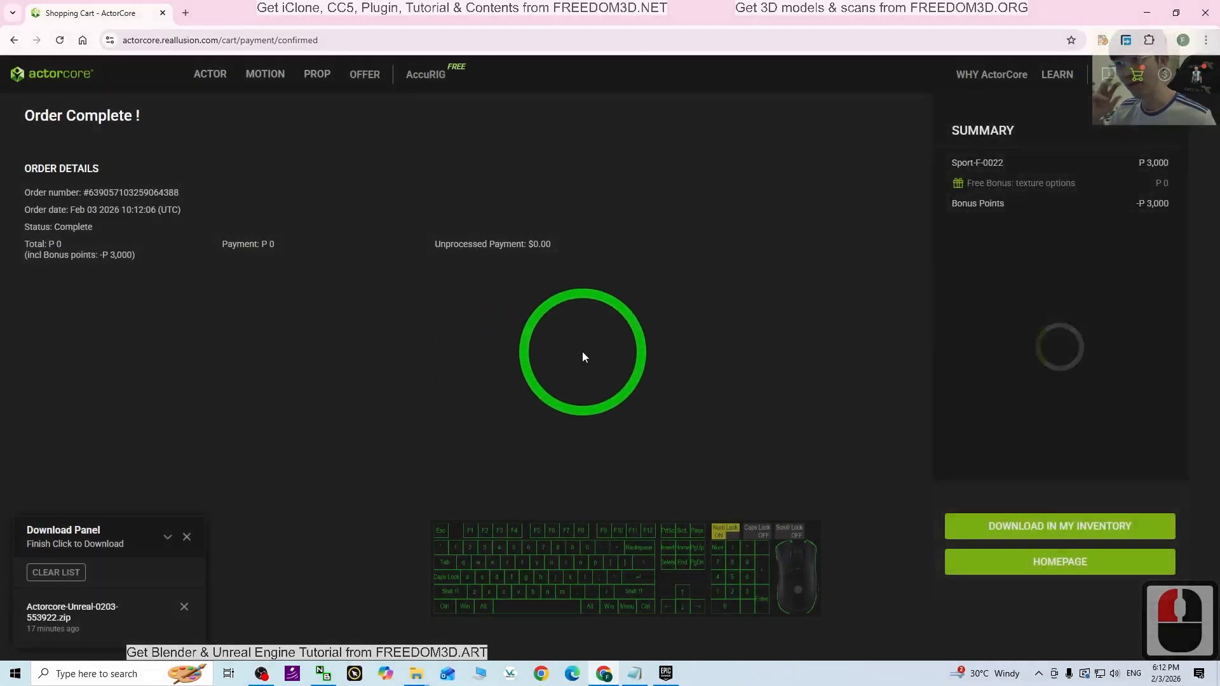
# - Download Sport-F-0022 from the inventory for Unreal (UE 5 Skeleton) at 2048 max texture size, with facial blend shapes and embedded textures
pyautogui.click(1040, 534)
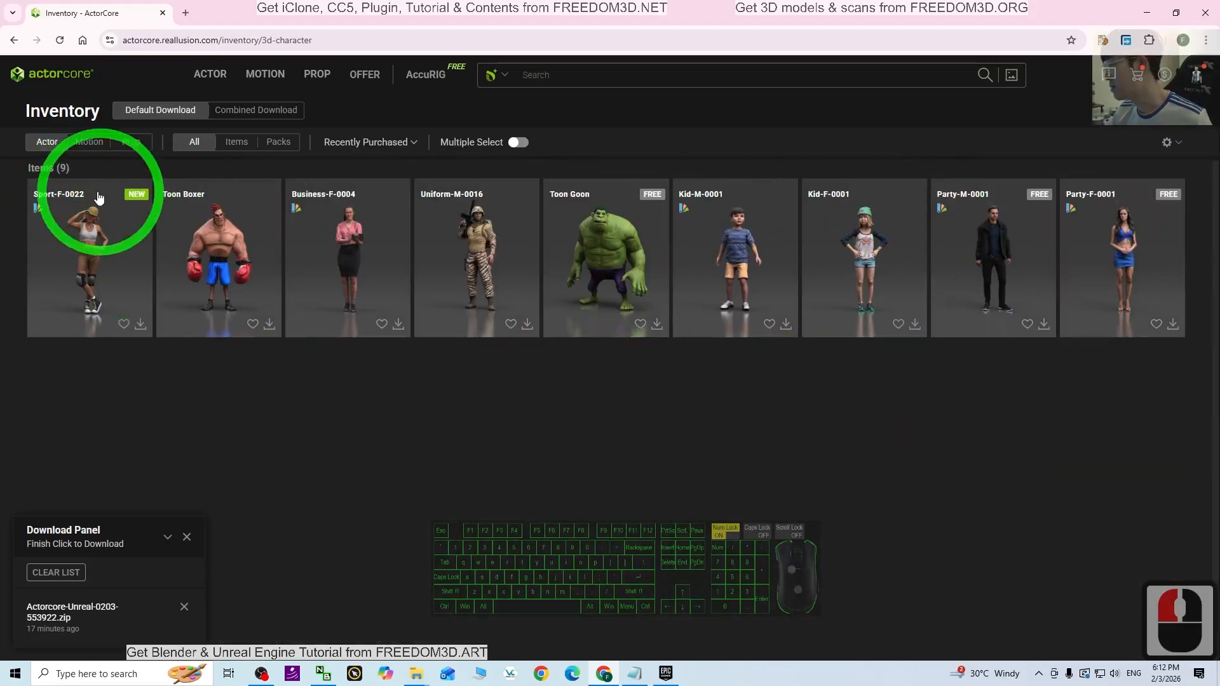
pyautogui.click(140, 325)
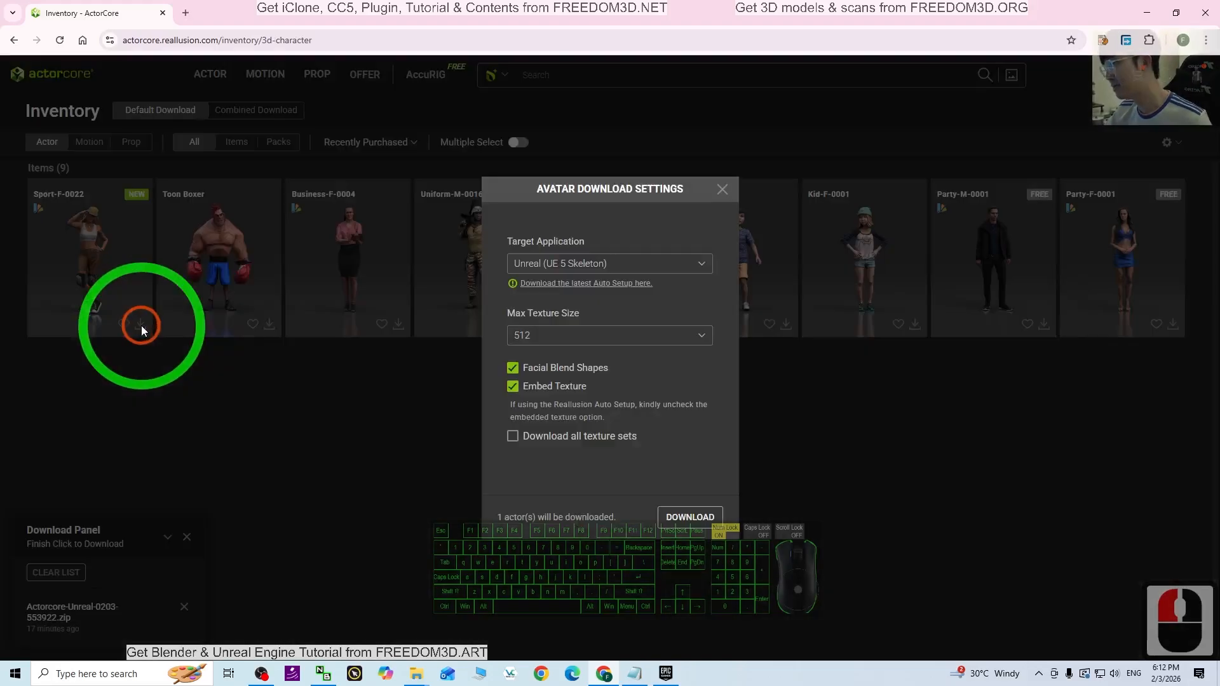
pyautogui.click(539, 267)
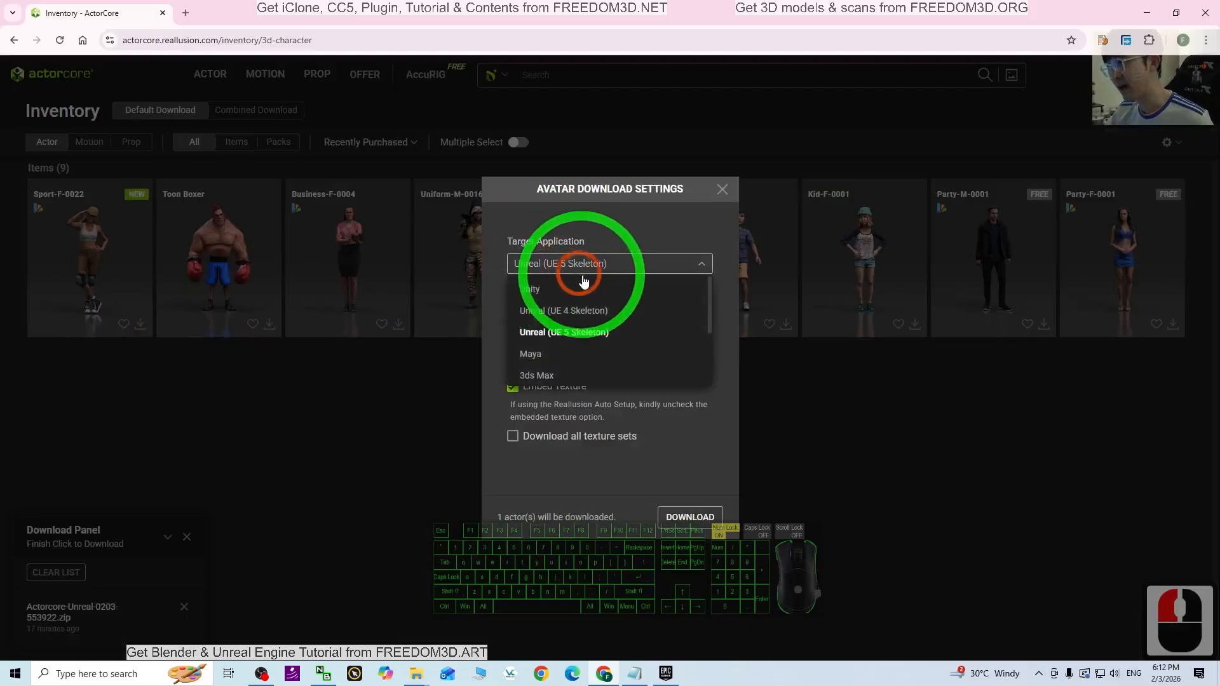
pyautogui.click(548, 333)
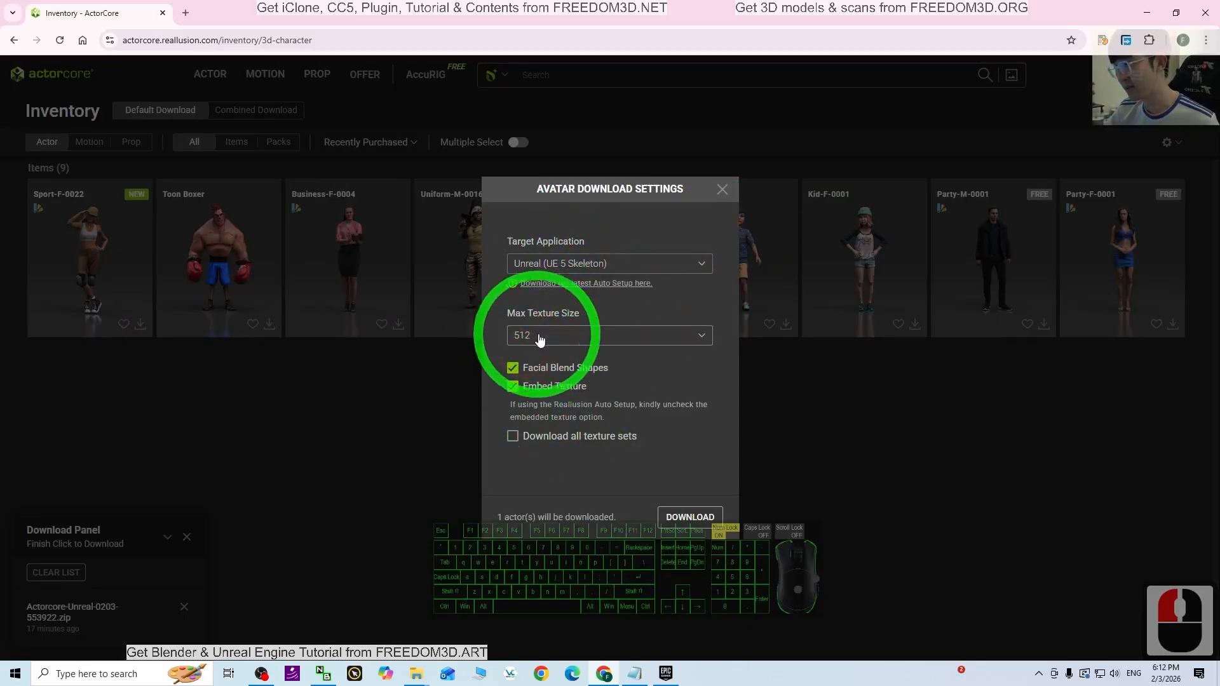
pyautogui.click(547, 334)
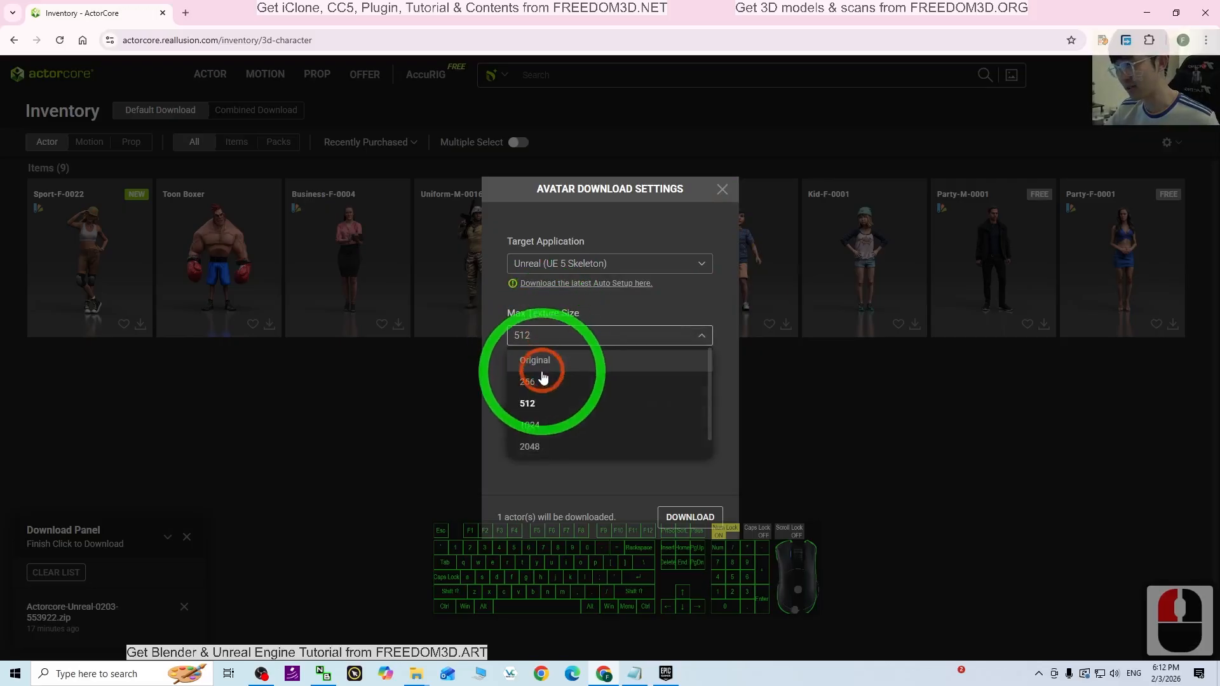
pyautogui.click(536, 448)
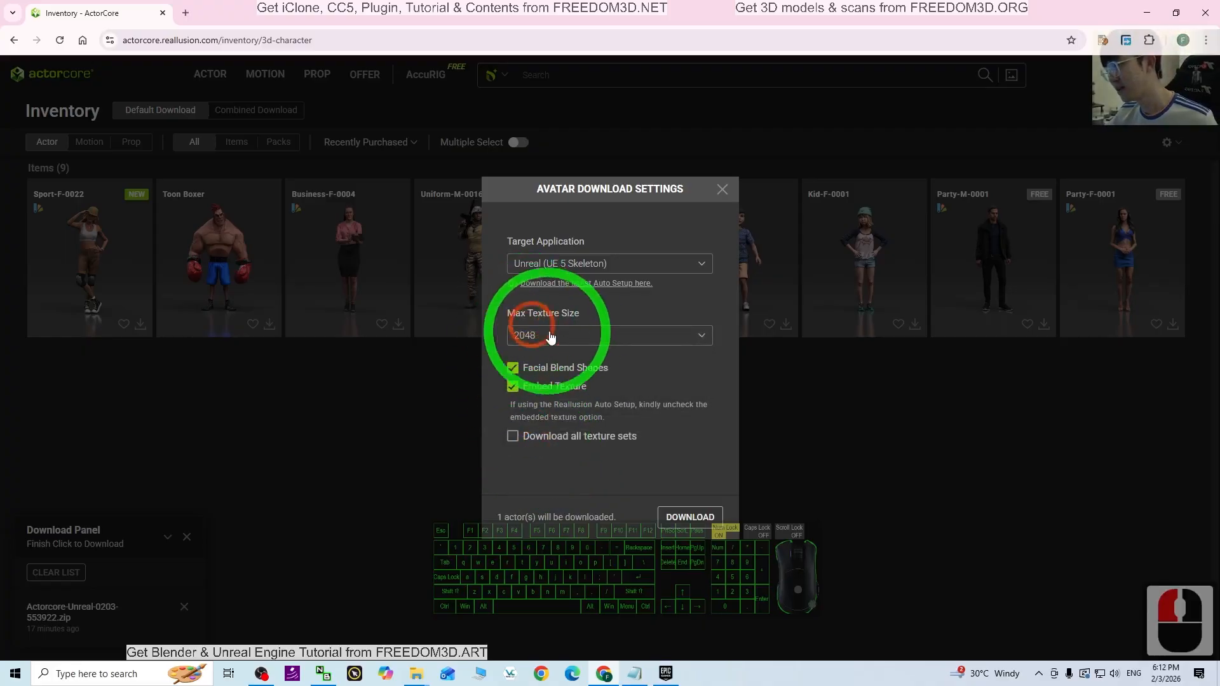
pyautogui.click(536, 372)
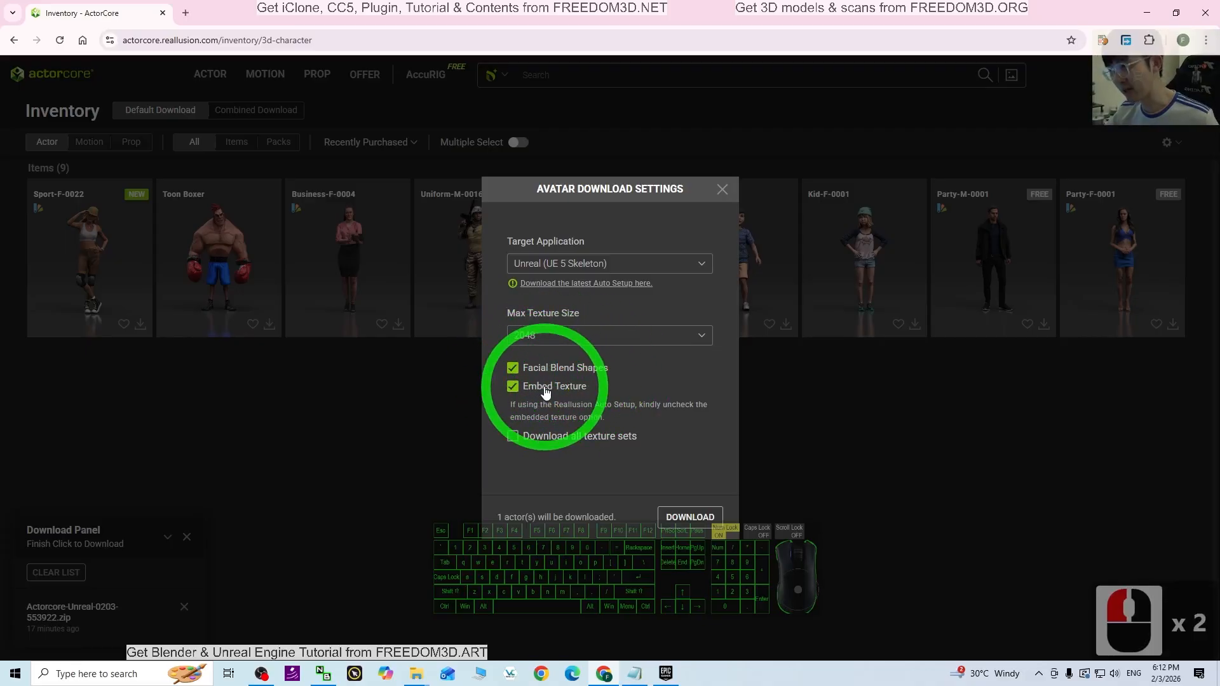
pyautogui.click(689, 517)
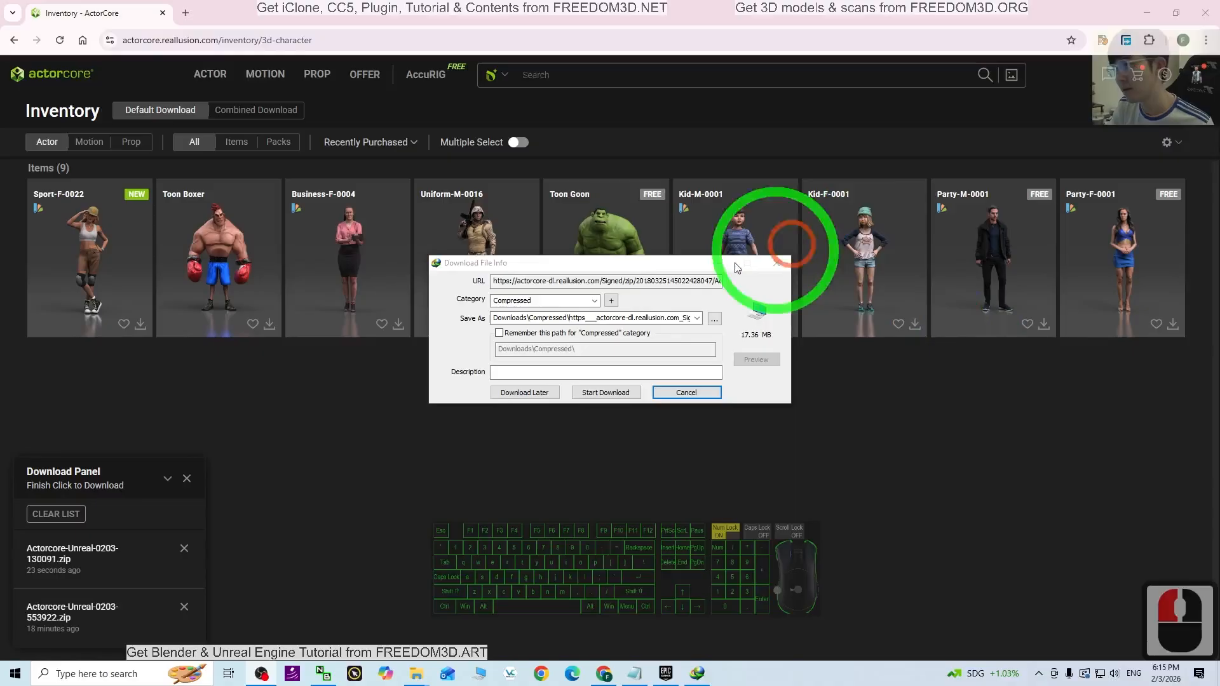
# - Set the actor download to save on the Desktop as avatar01.zip and start the download
pyautogui.click(715, 319)
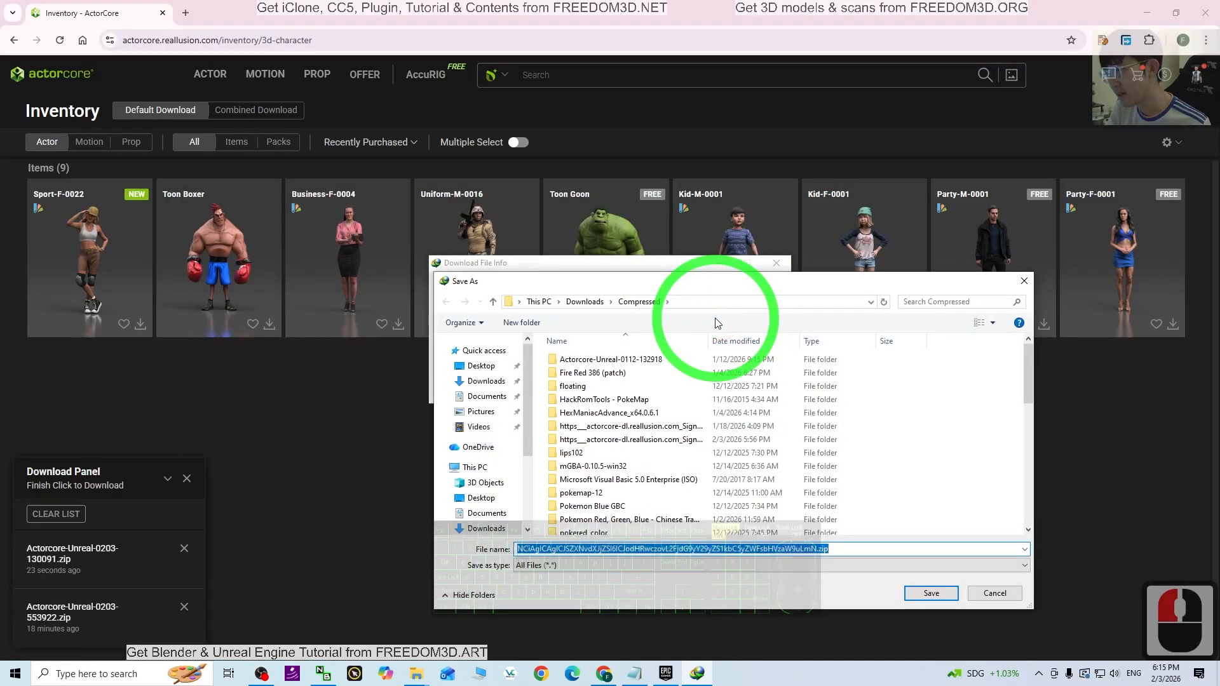
pyautogui.click(481, 366)
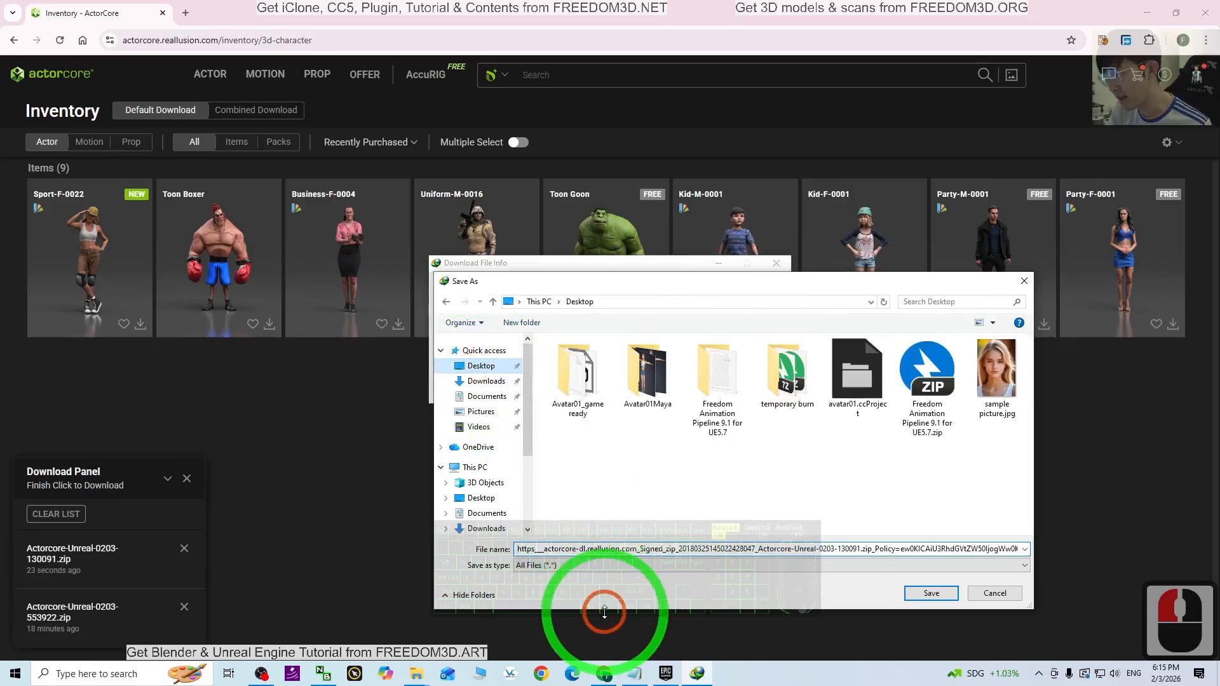
pyautogui.doubleClick(715, 549)
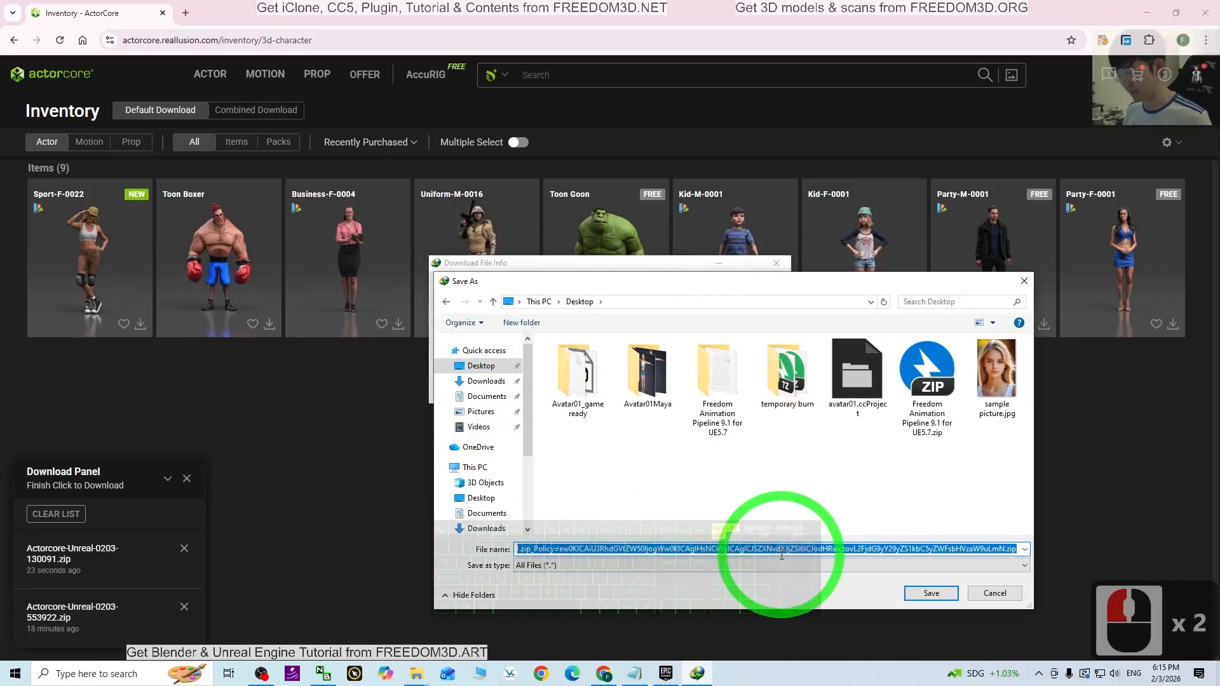
pyautogui.write('avatar01')
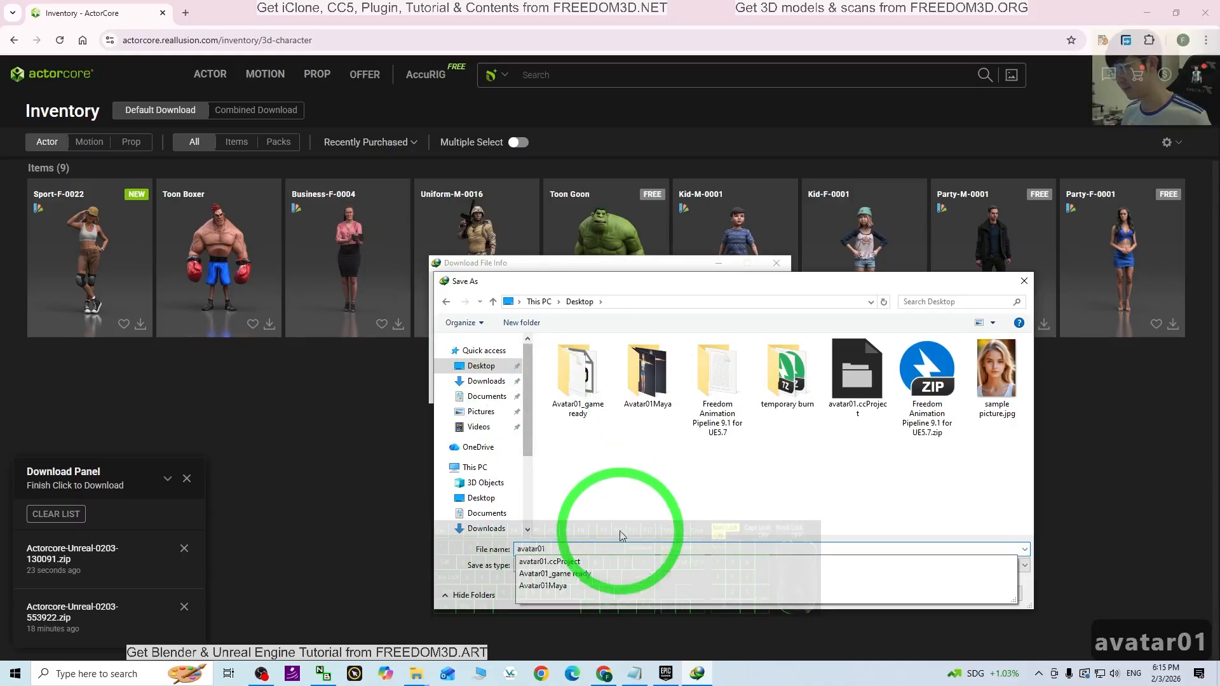
pyautogui.click(741, 604)
pyautogui.click(614, 566)
pyautogui.click(553, 549)
pyautogui.doubleClick(563, 550)
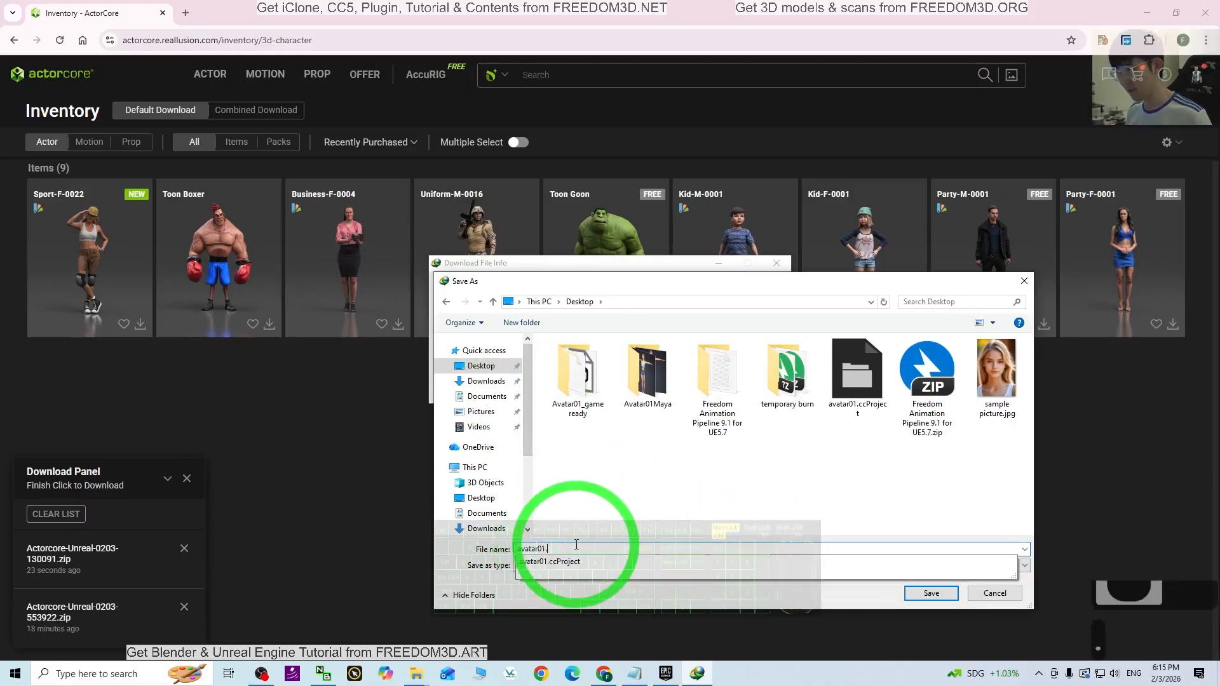
pyautogui.write('.zip')
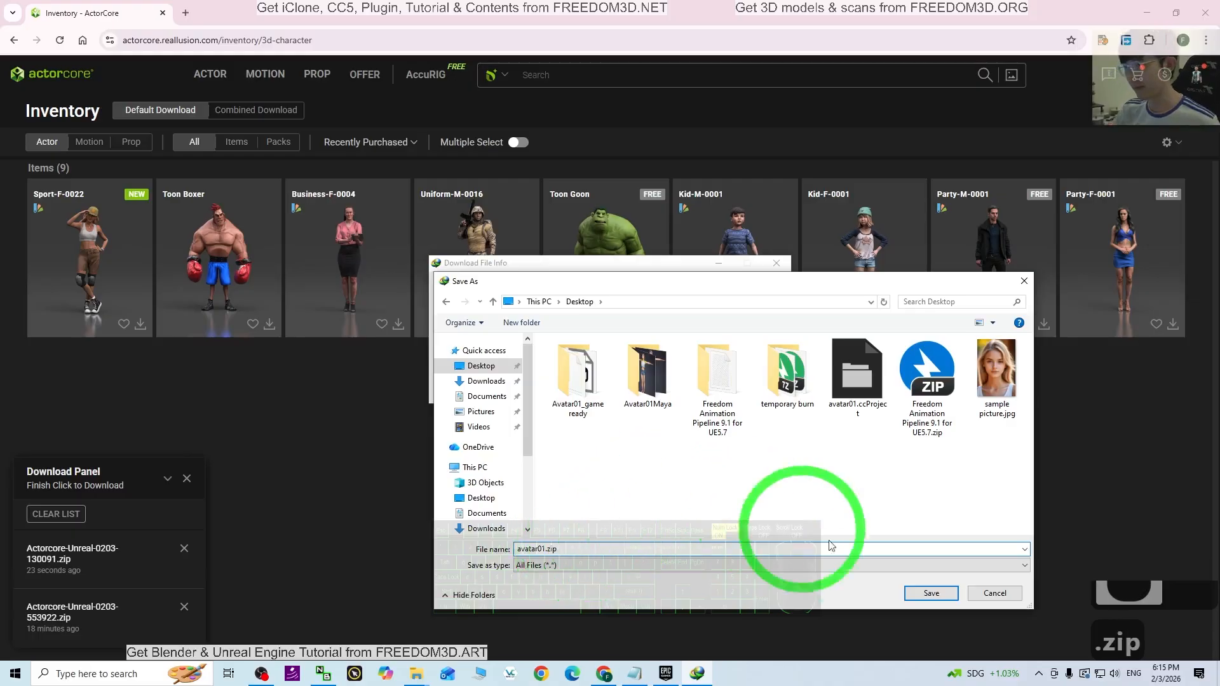
pyautogui.click(931, 594)
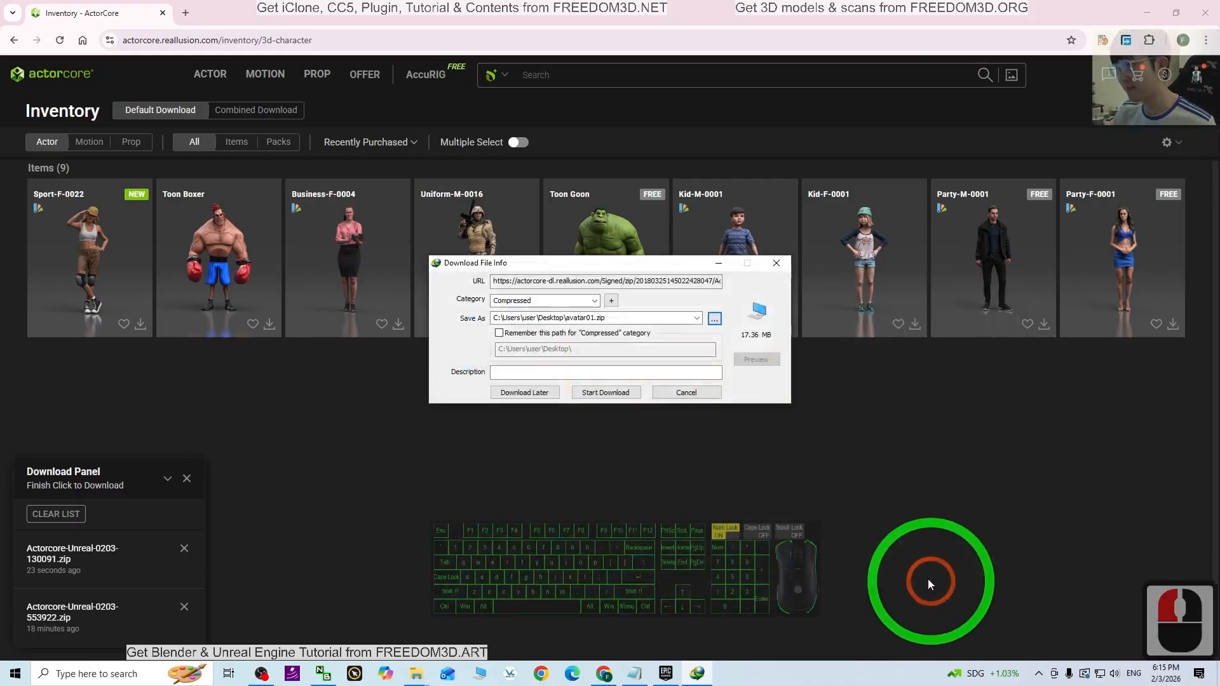
pyautogui.click(617, 393)
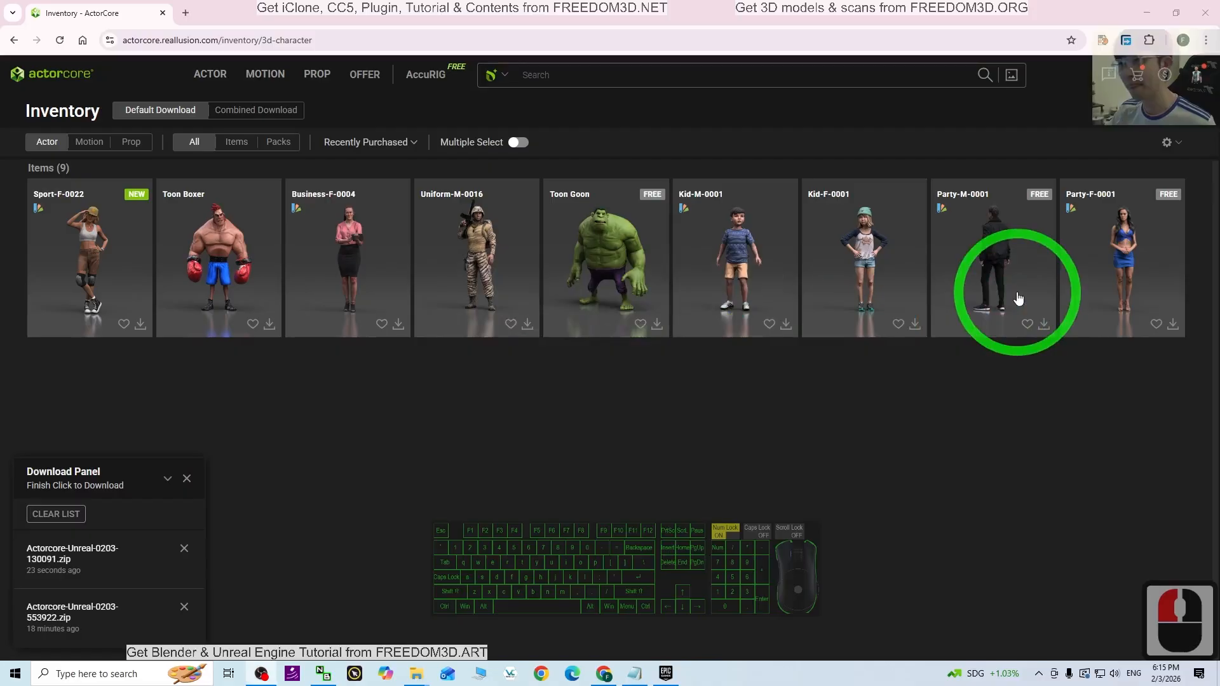
# - Minimize the browser and extract avatar01.zip on the desktop into an avatar01 folder with 7-Zip
pyautogui.click(1149, 14)
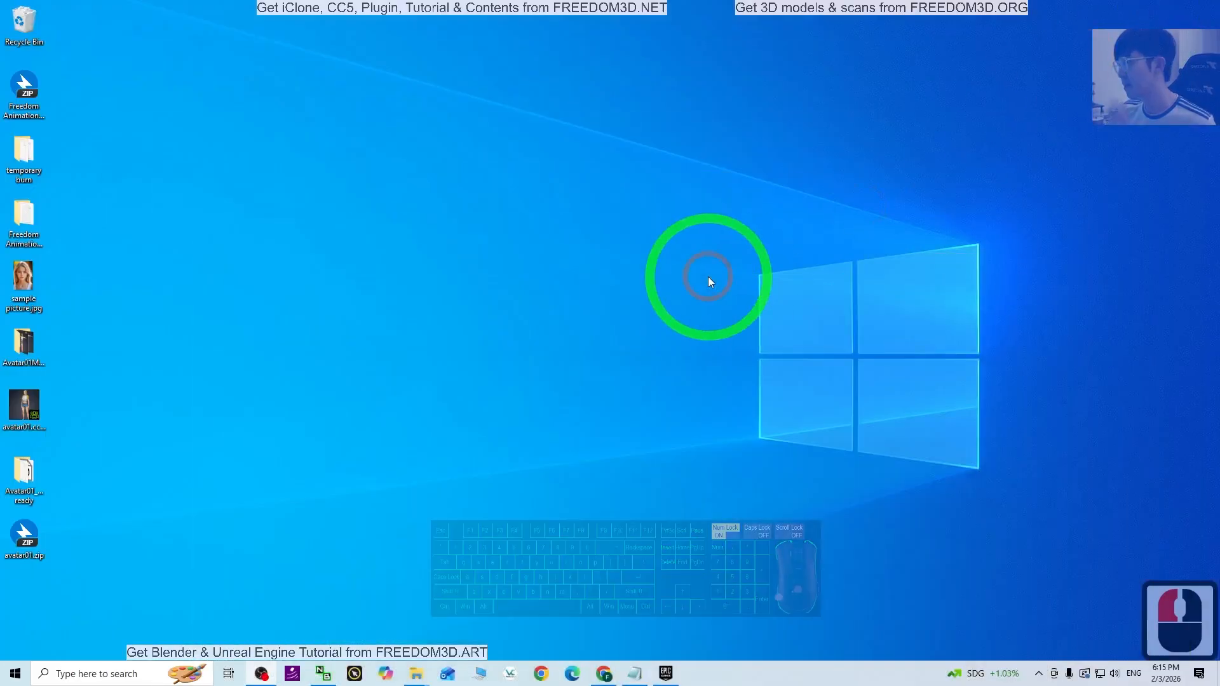
pyautogui.click(46, 563)
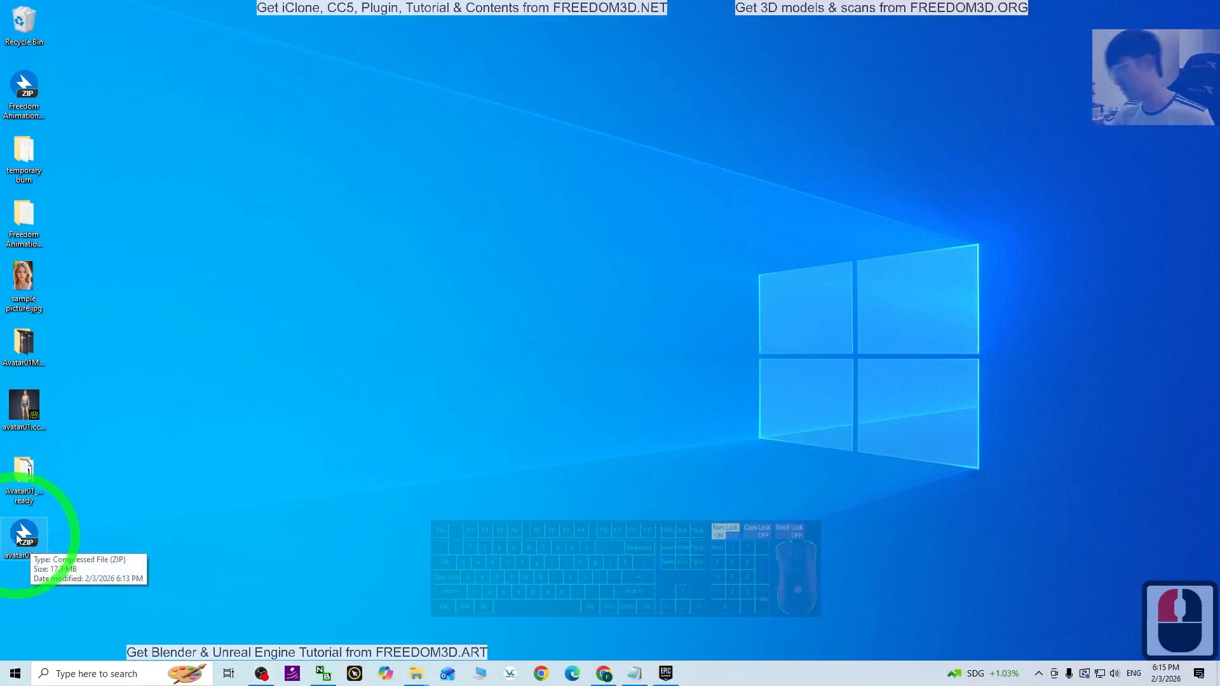
pyautogui.rightClick(31, 546)
pyautogui.click(77, 180)
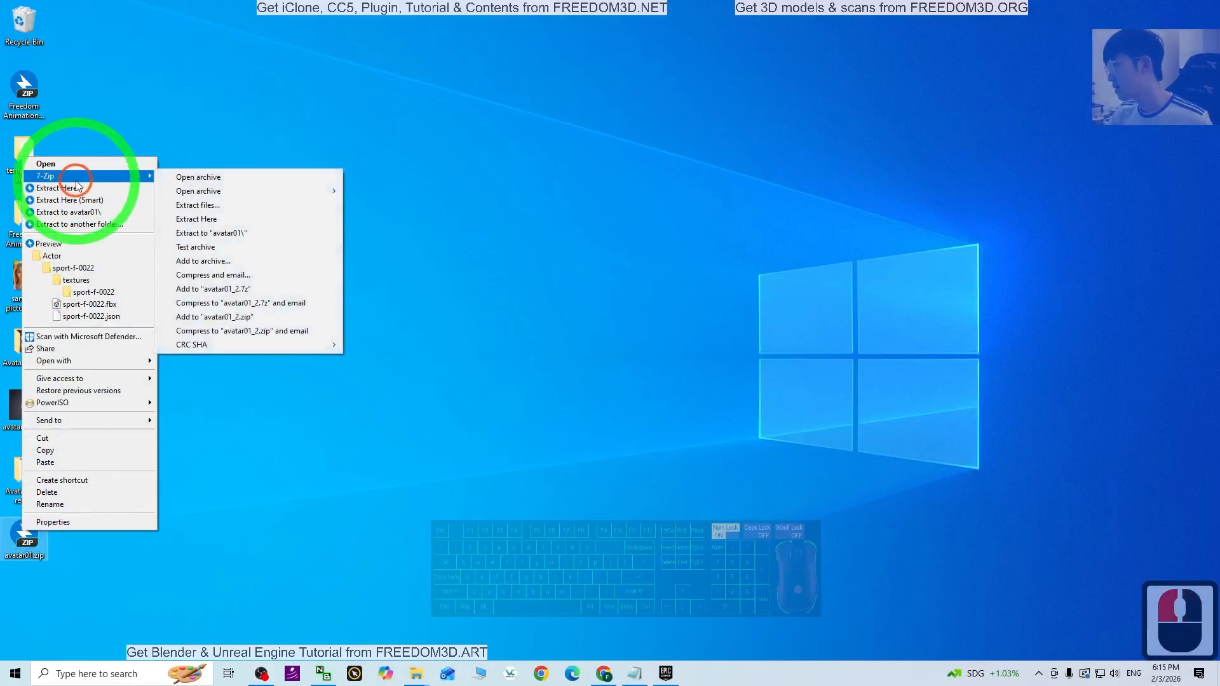
pyautogui.click(243, 234)
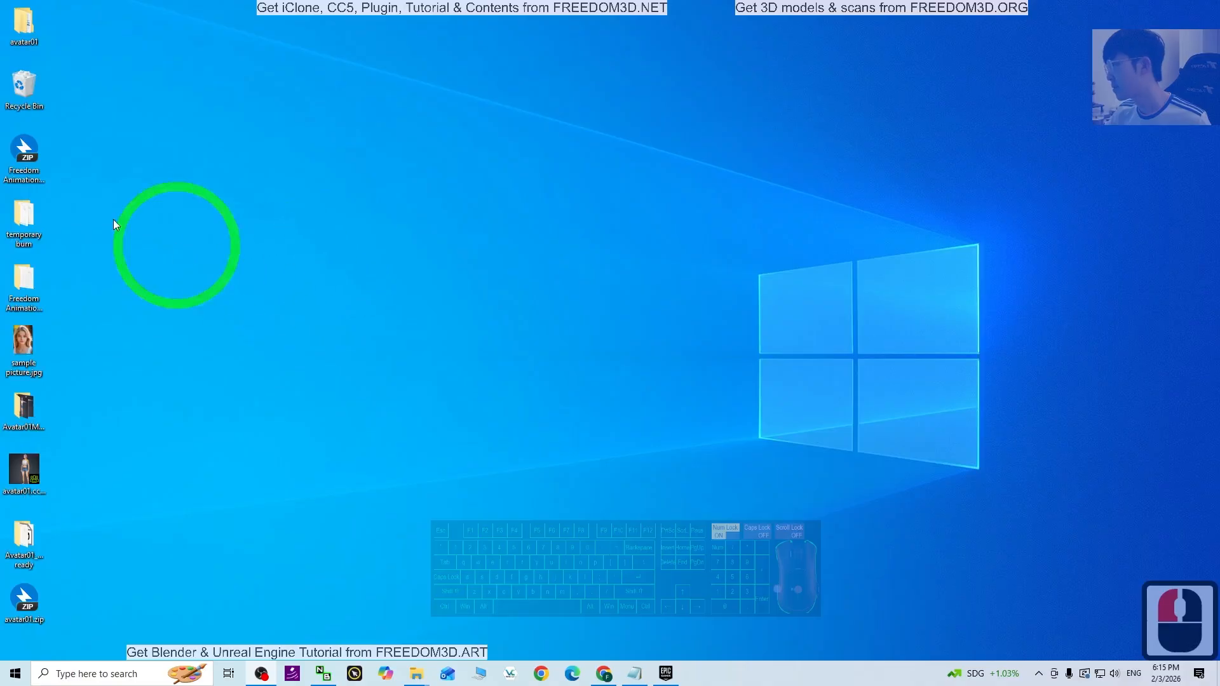
# - Open the extracted avatar01 folder down to Actor > sport-f-0022 and locate the sport-f-0022.fbx file
pyautogui.doubleClick(17, 28)
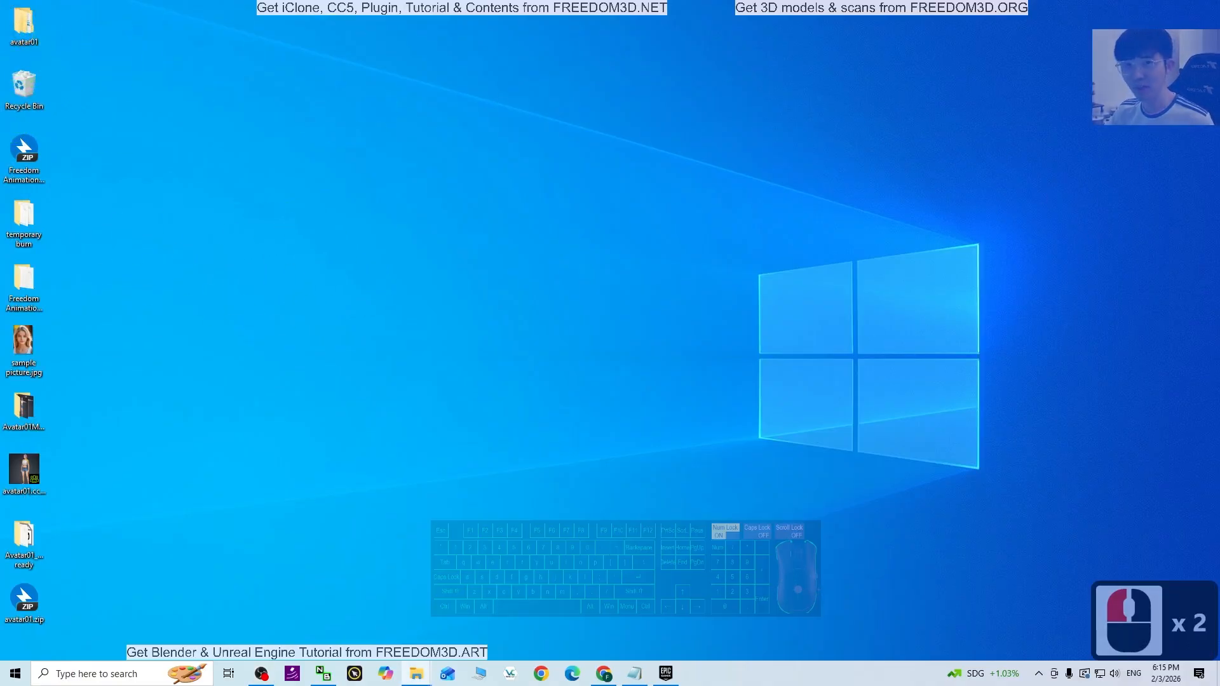
pyautogui.moveTo(1219, 147); pyautogui.dragTo(652, 126)
pyautogui.click(635, 125)
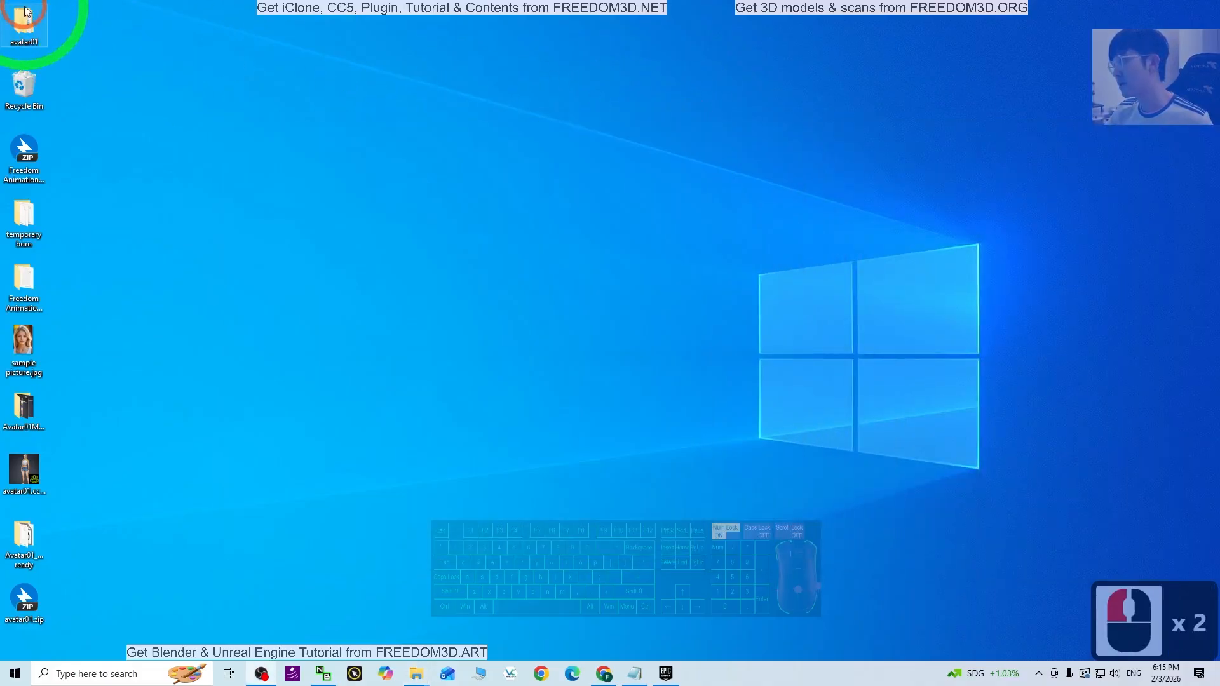
pyautogui.doubleClick(24, 14)
pyautogui.doubleClick(445, 262)
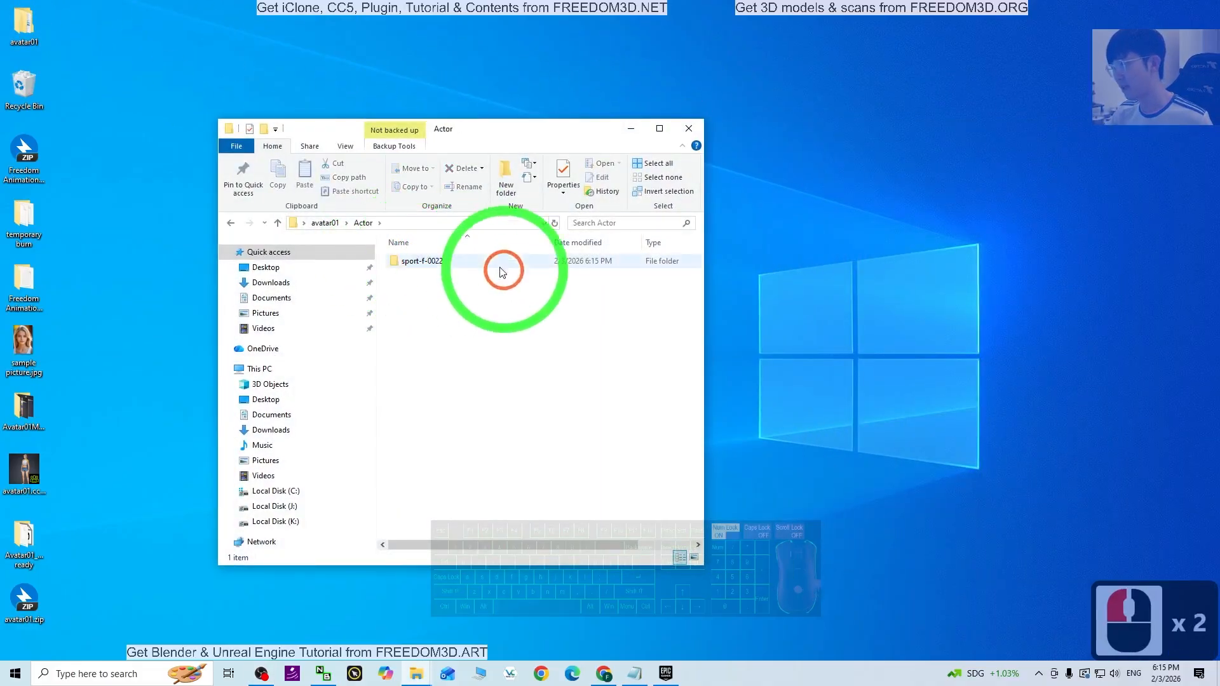
pyautogui.doubleClick(424, 261)
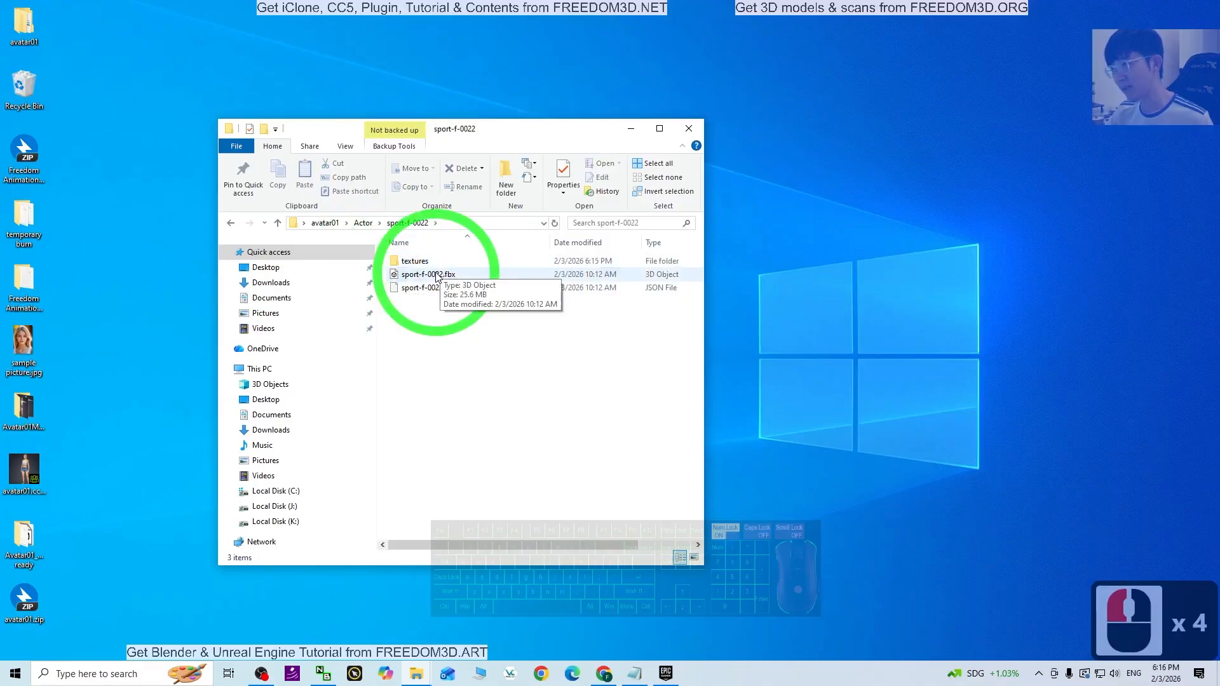
pyautogui.click(451, 275)
pyautogui.click(543, 478)
# - Launch Unreal Engine 5.7.2 from the Epic Games Launcher and create the games project MyProject13 from the Third Person template
pyautogui.click(667, 673)
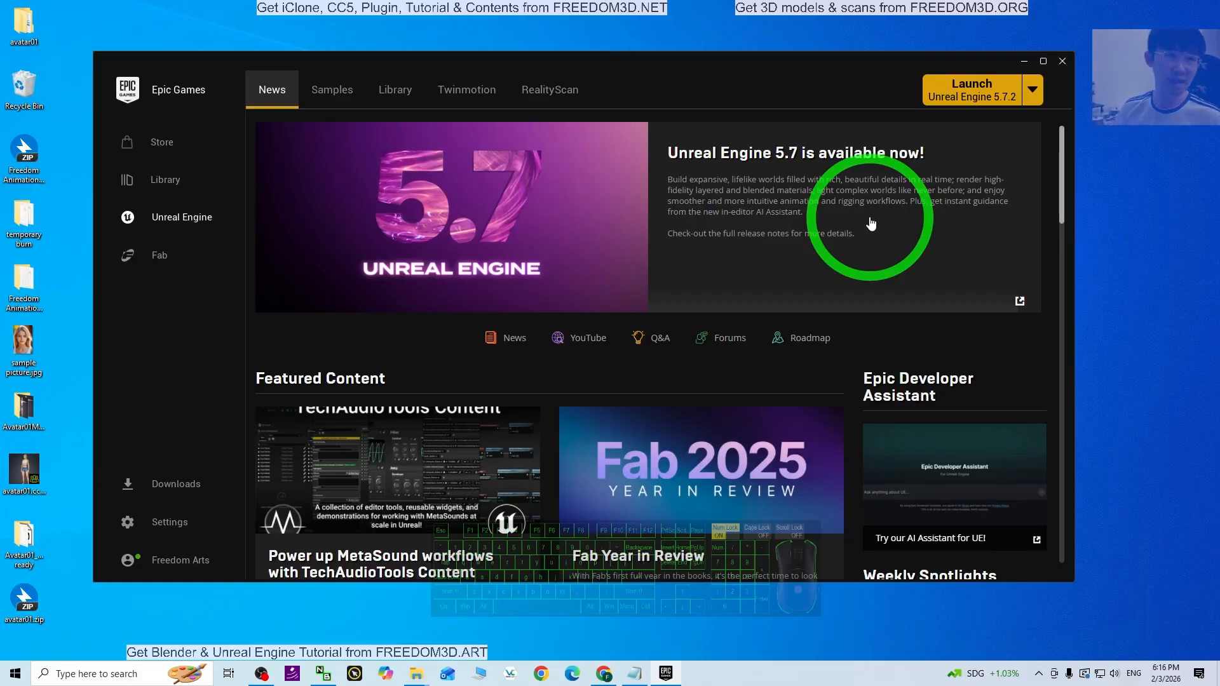
pyautogui.click(971, 86)
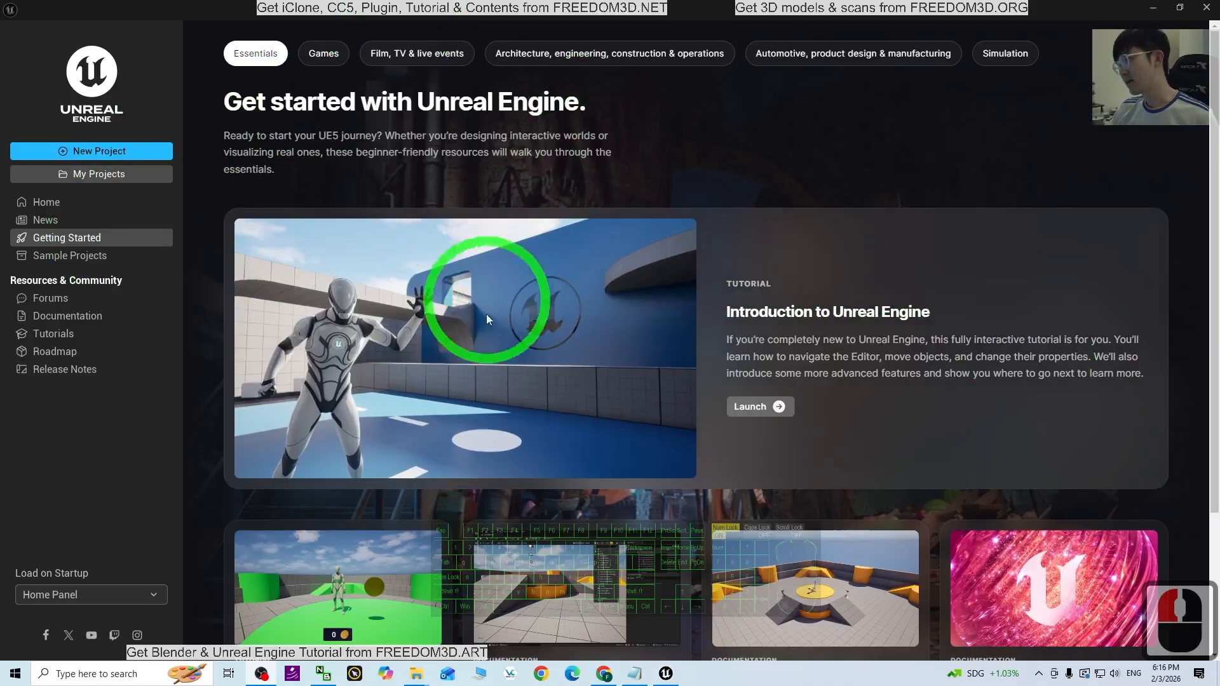
pyautogui.click(97, 154)
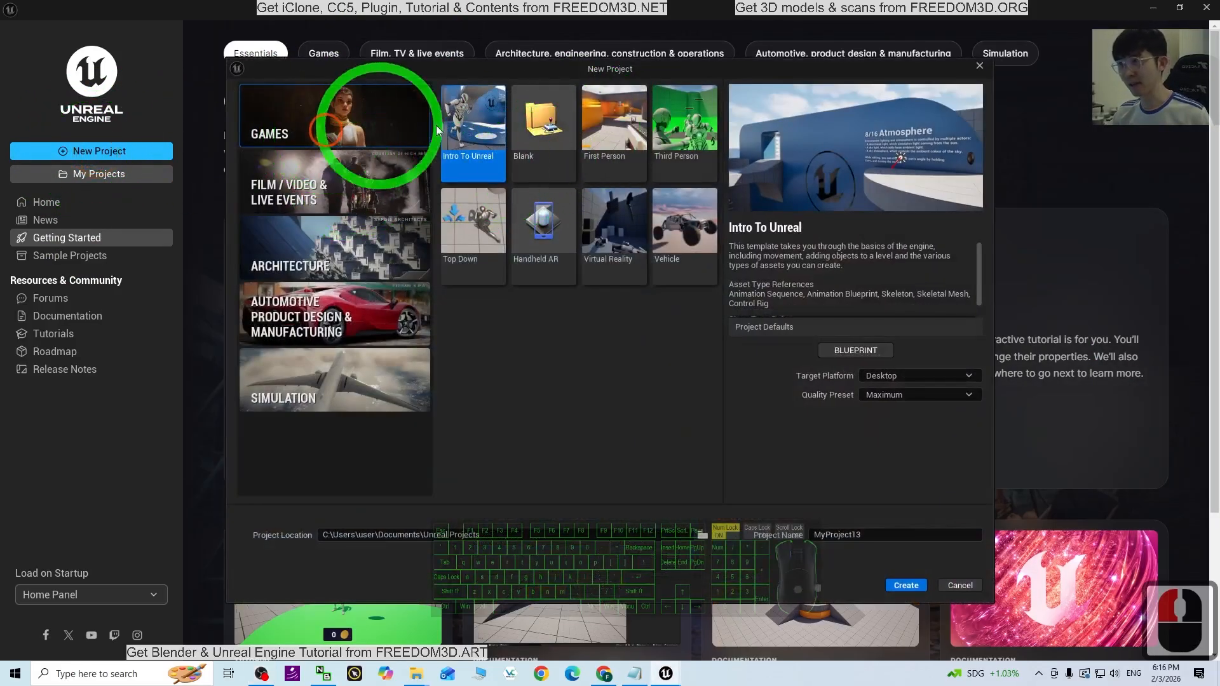
pyautogui.click(679, 120)
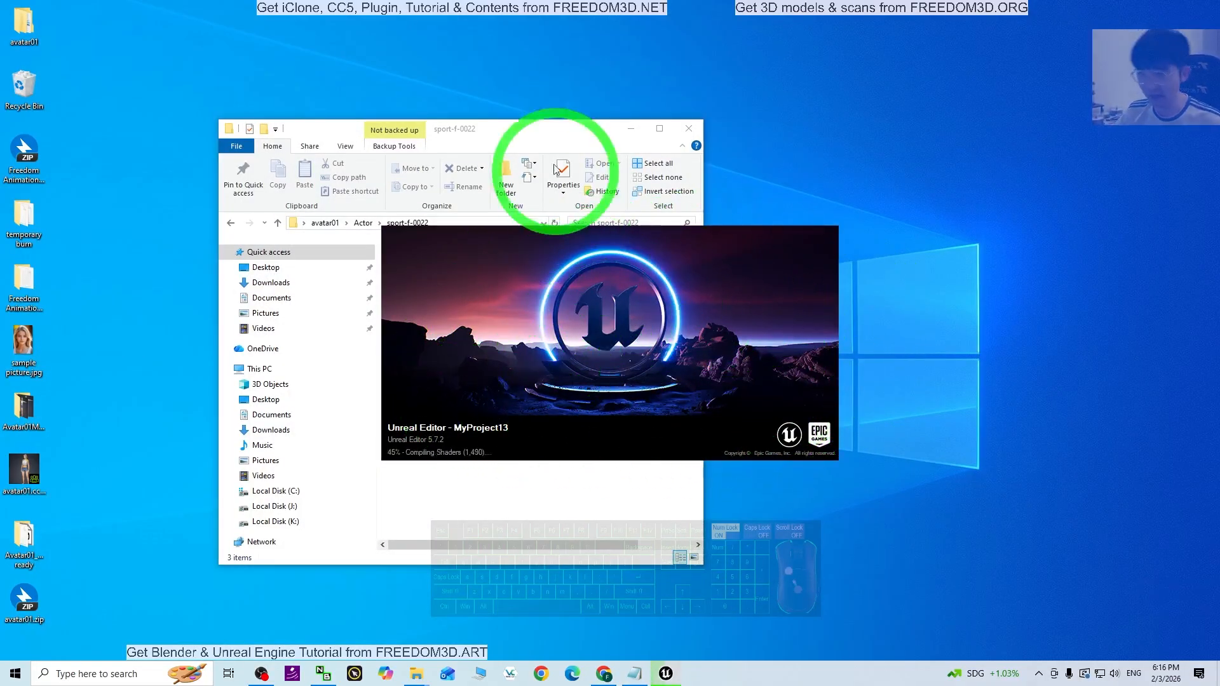
pyautogui.moveTo(550, 135); pyautogui.dragTo(436, 142)
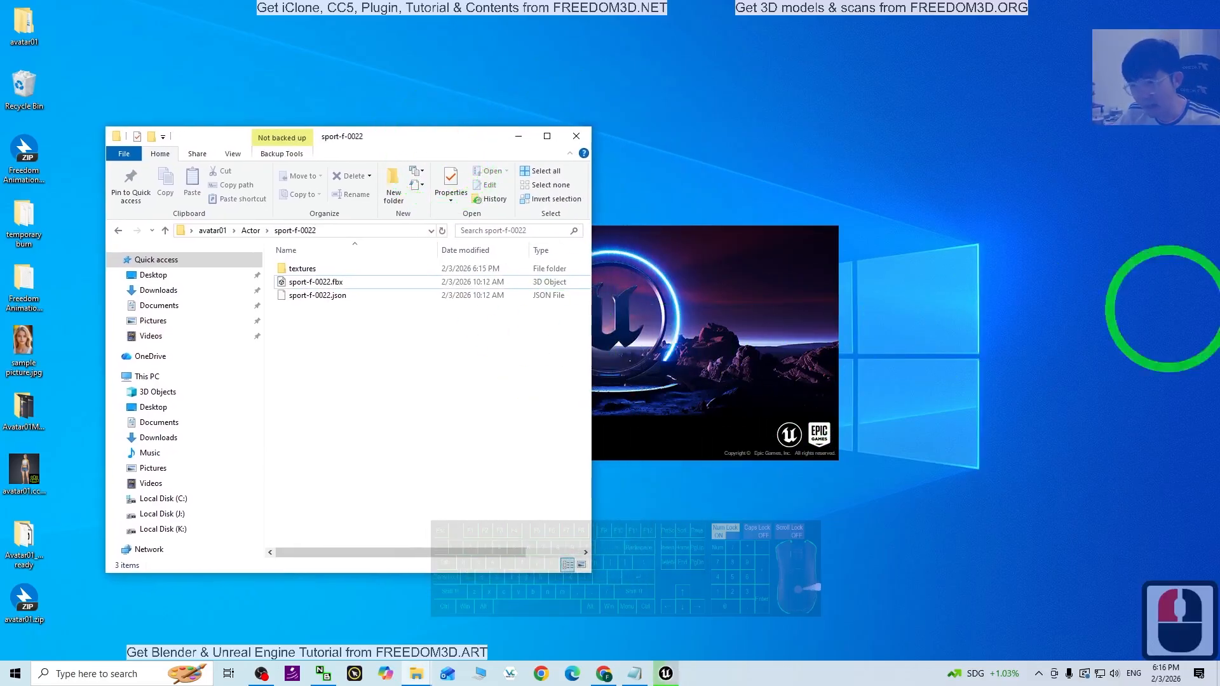
pyautogui.click(731, 238)
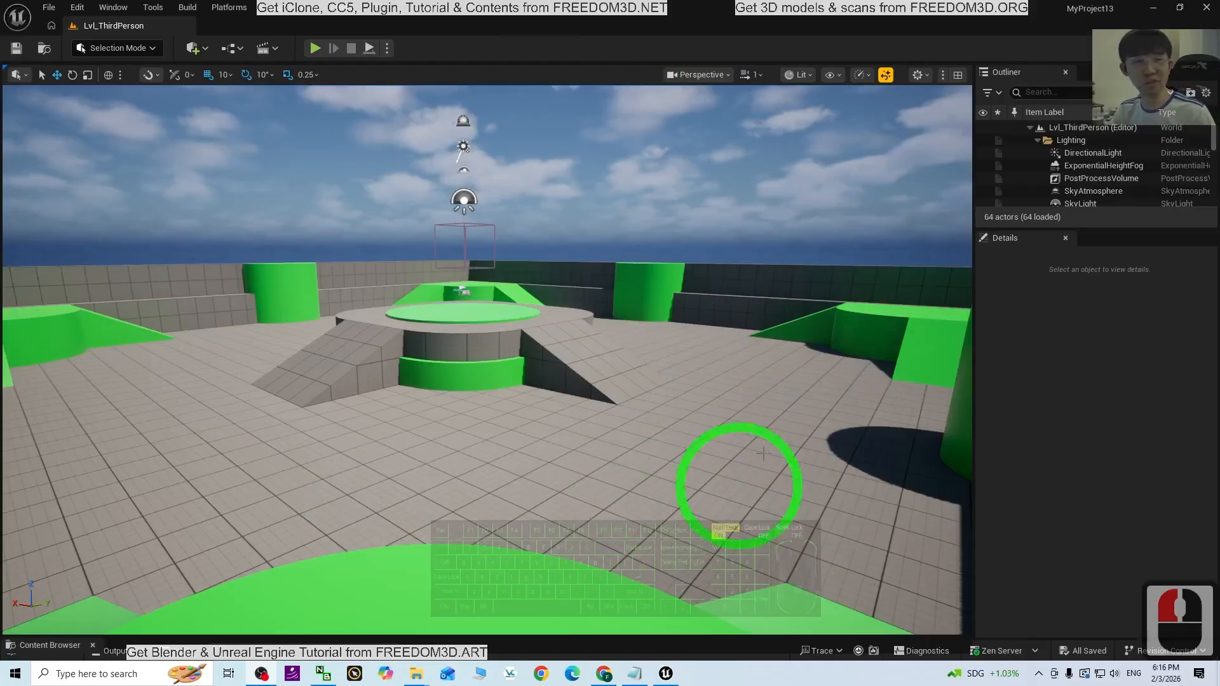
# - Show Content Browser 1 and enlarge it so the project's Content folders have room below the viewport
pyautogui.click(114, 8)
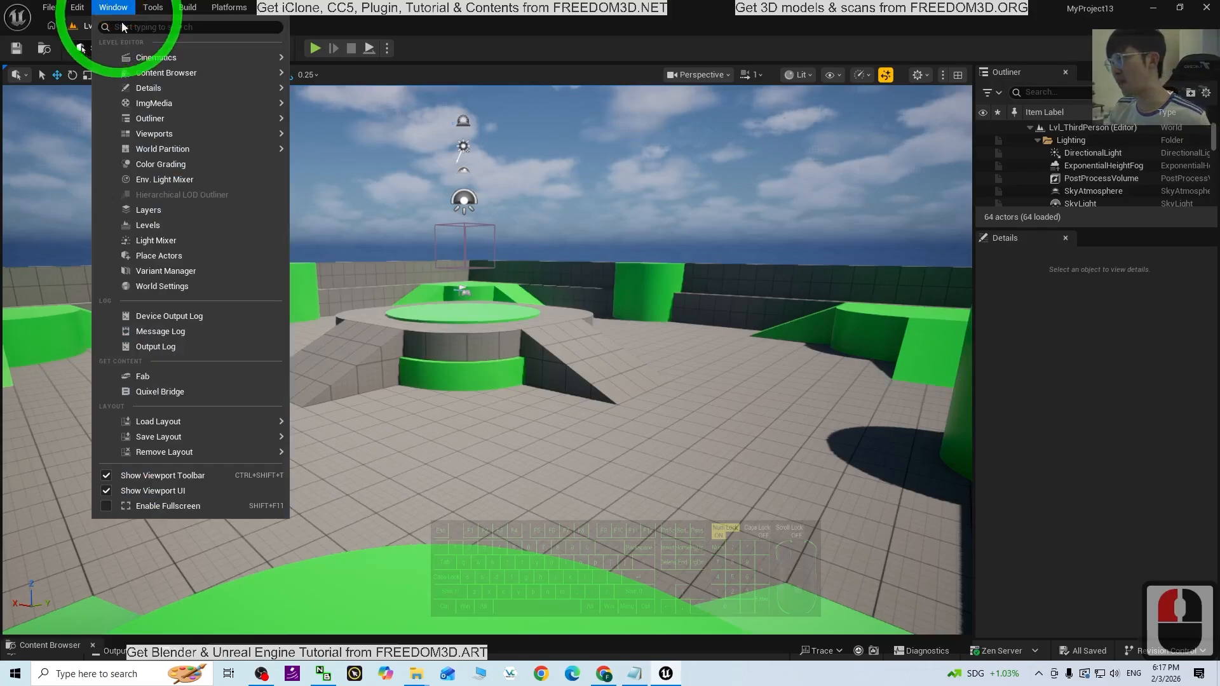
pyautogui.moveTo(159, 73)
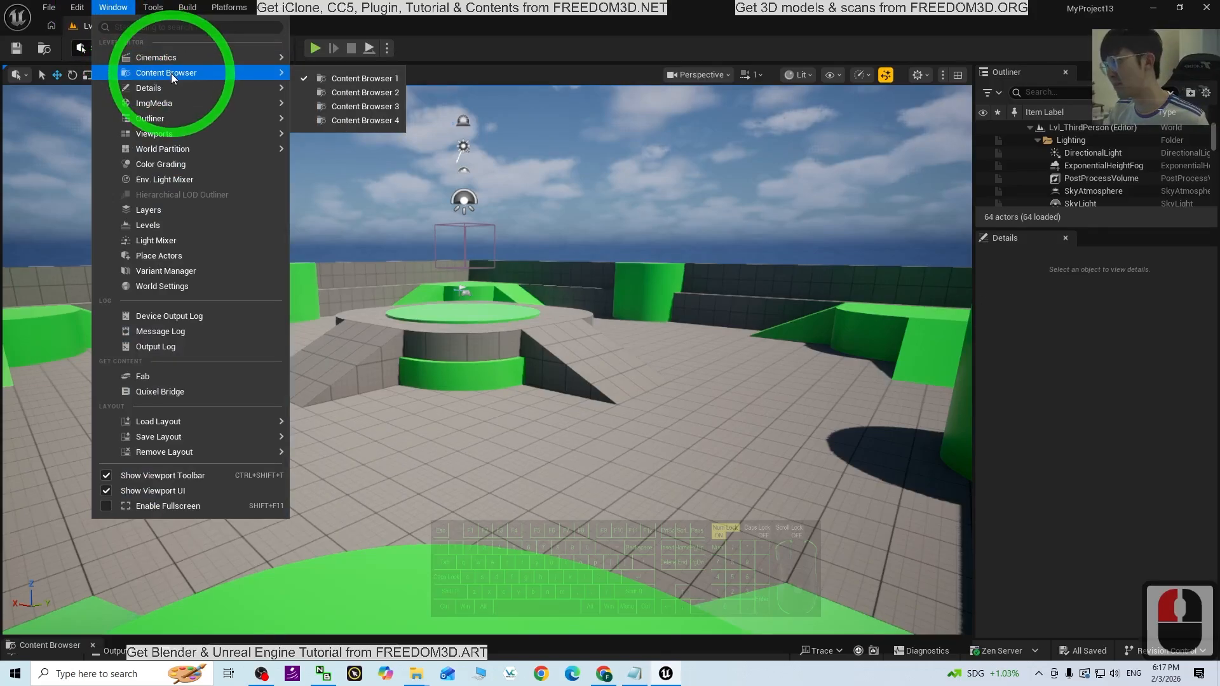
pyautogui.click(356, 79)
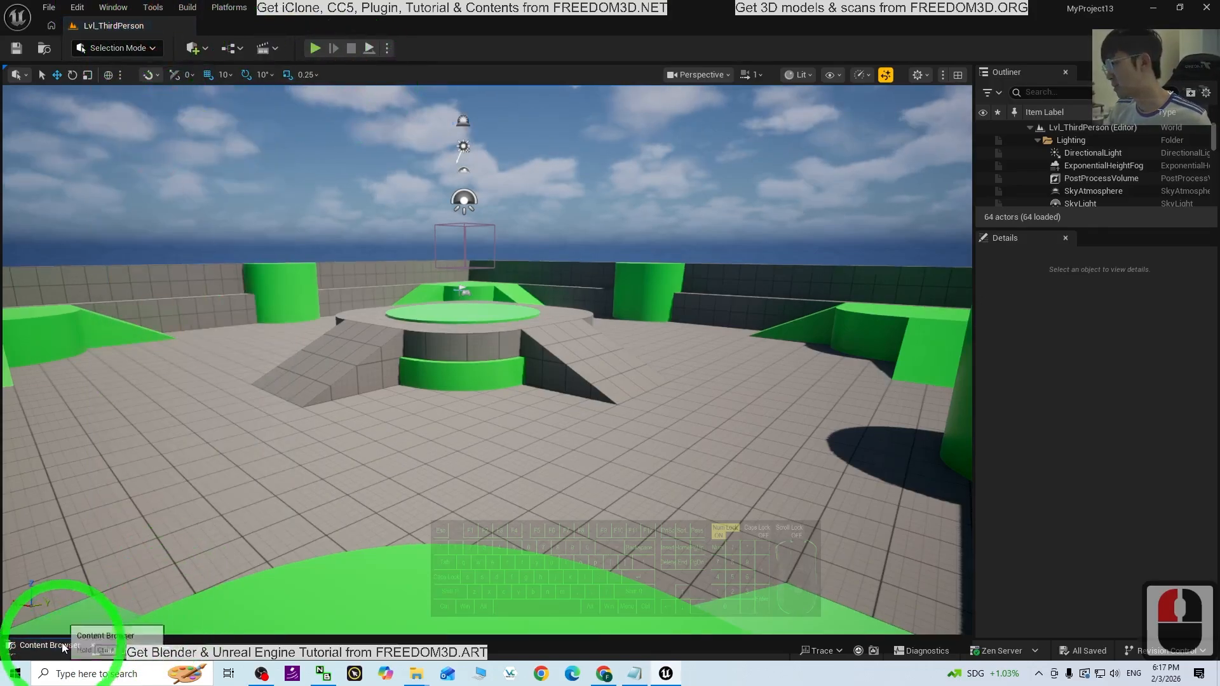
pyautogui.click(136, 632)
pyautogui.moveTo(136, 635); pyautogui.dragTo(191, 414)
pyautogui.click(585, 550)
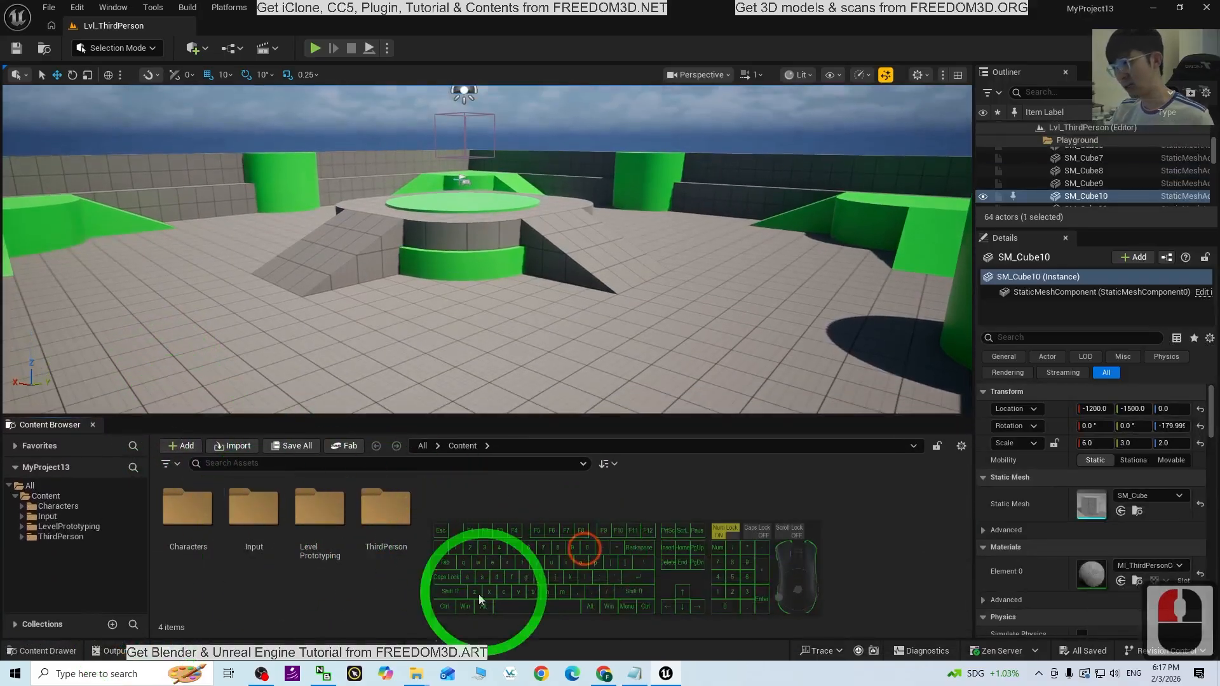
# - Create a folder named avatar01 in the project's Content folder and open it
pyautogui.rightClick(480, 599)
pyautogui.click(544, 137)
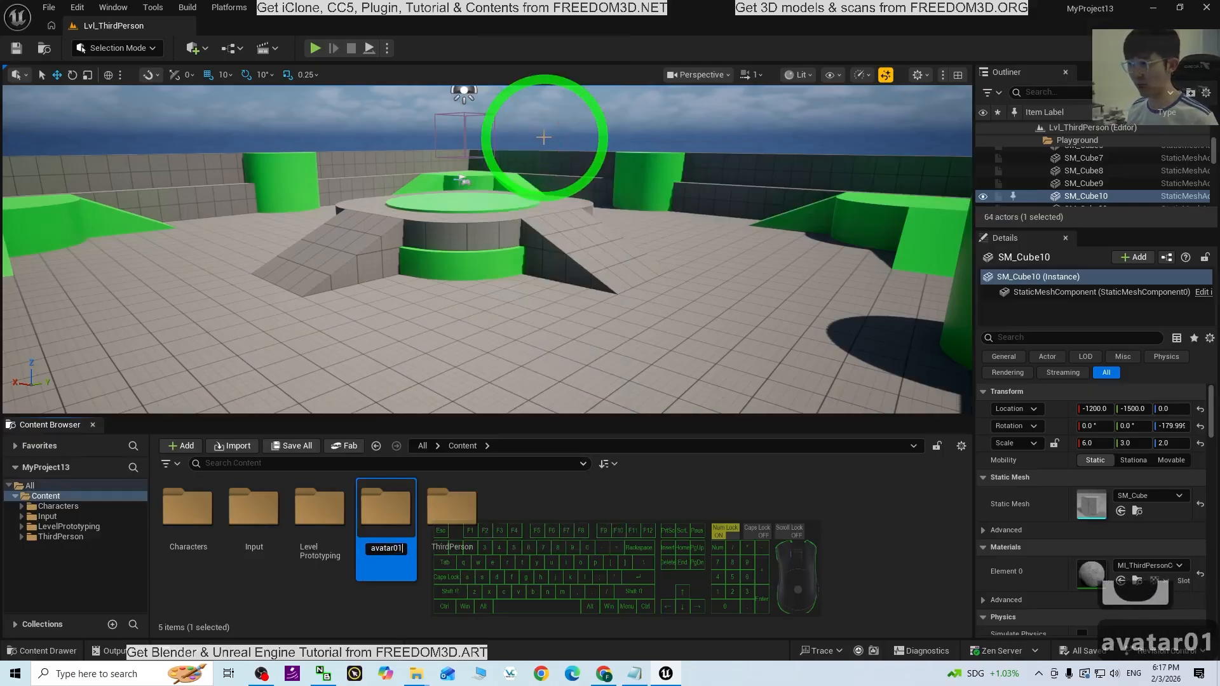
pyautogui.write('avatar01')
pyautogui.press('Return')
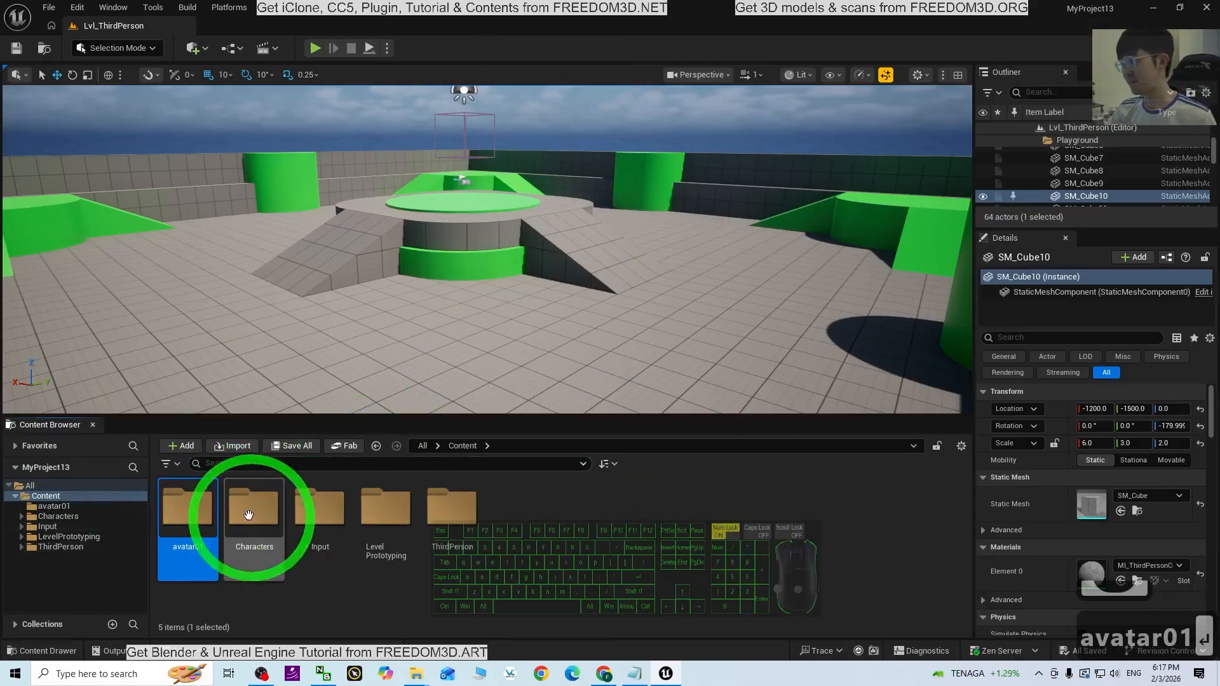
pyautogui.doubleClick(191, 509)
# - Restore the editor to a smaller window beside File Explorer and bring sport-f-0022.fbx into the avatar01 content folder for import
pyautogui.doubleClick(745, 29)
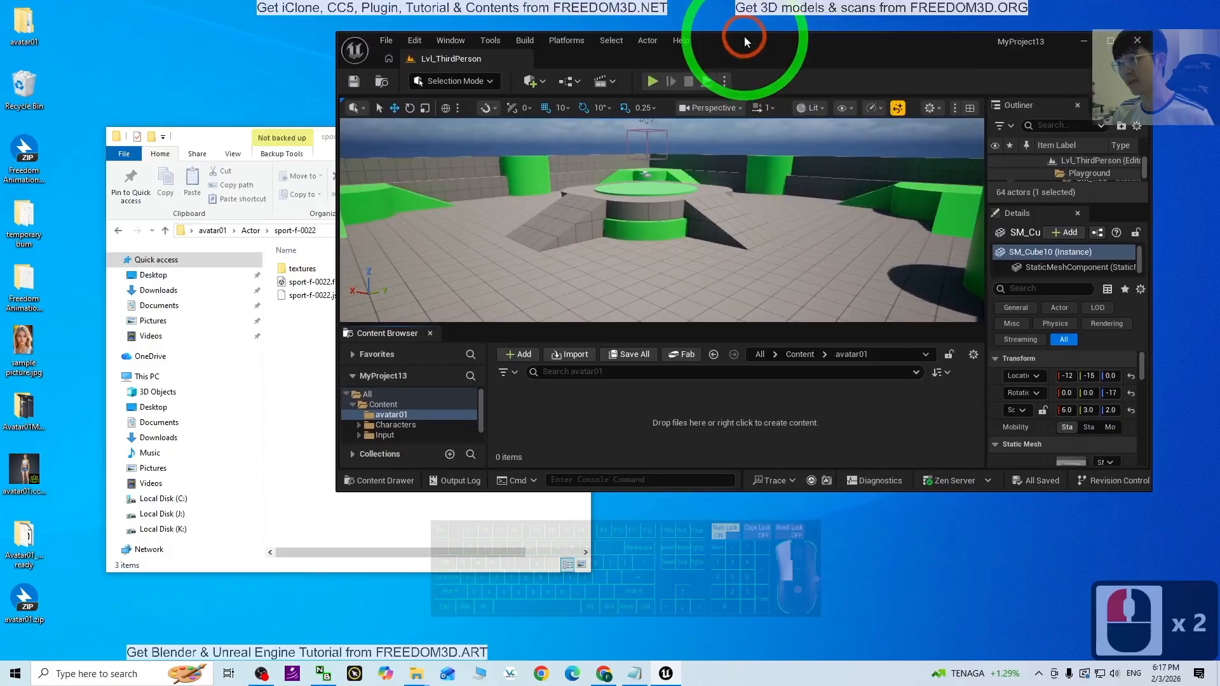
pyautogui.moveTo(701, 491); pyautogui.dragTo(686, 575)
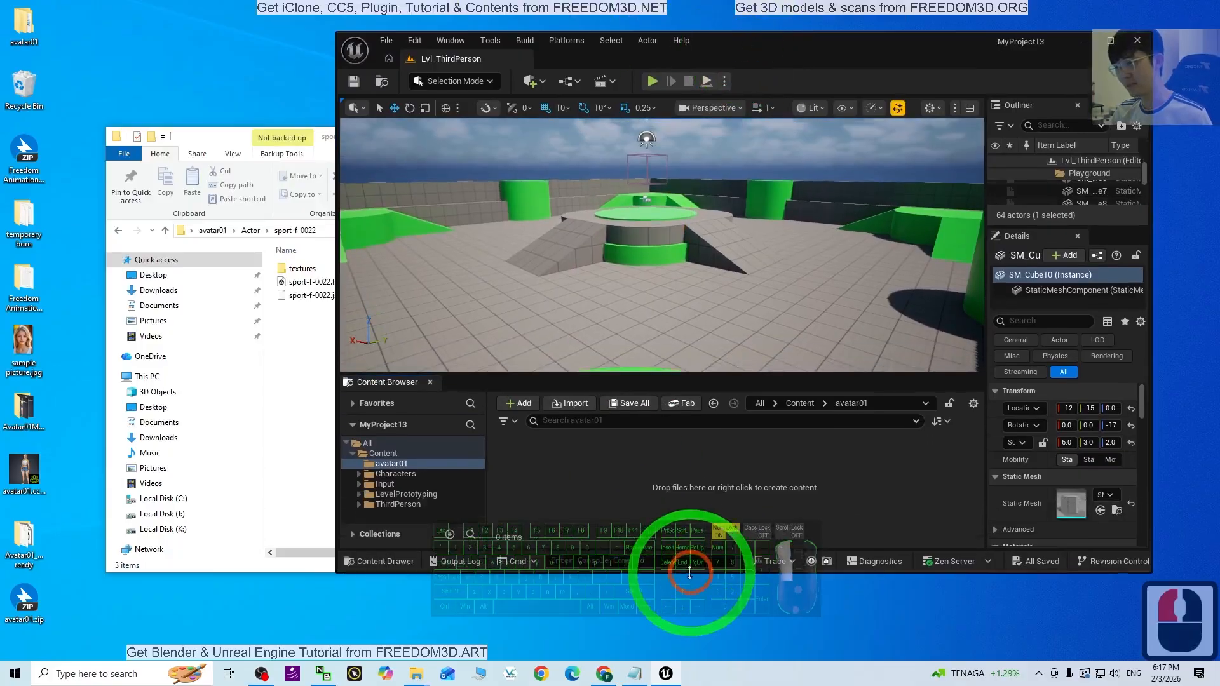
pyautogui.click(316, 349)
pyautogui.moveTo(306, 282); pyautogui.dragTo(727, 483)
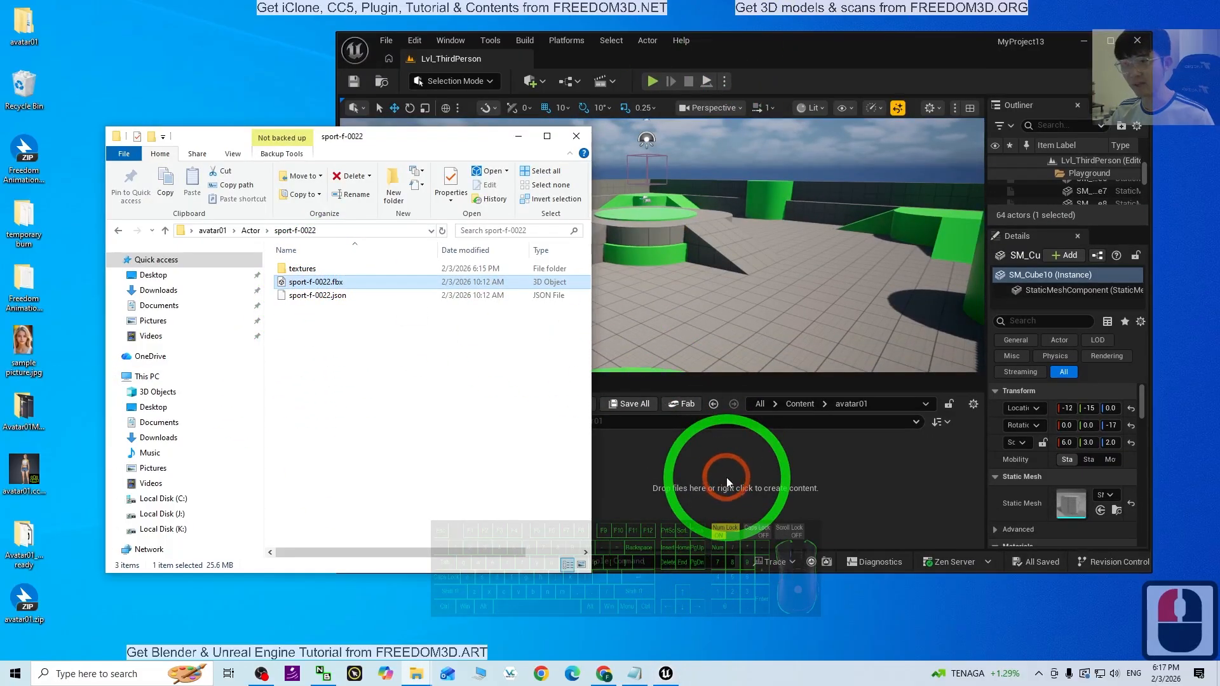
pyautogui.click(740, 489)
pyautogui.moveTo(325, 301); pyautogui.dragTo(582, 501)
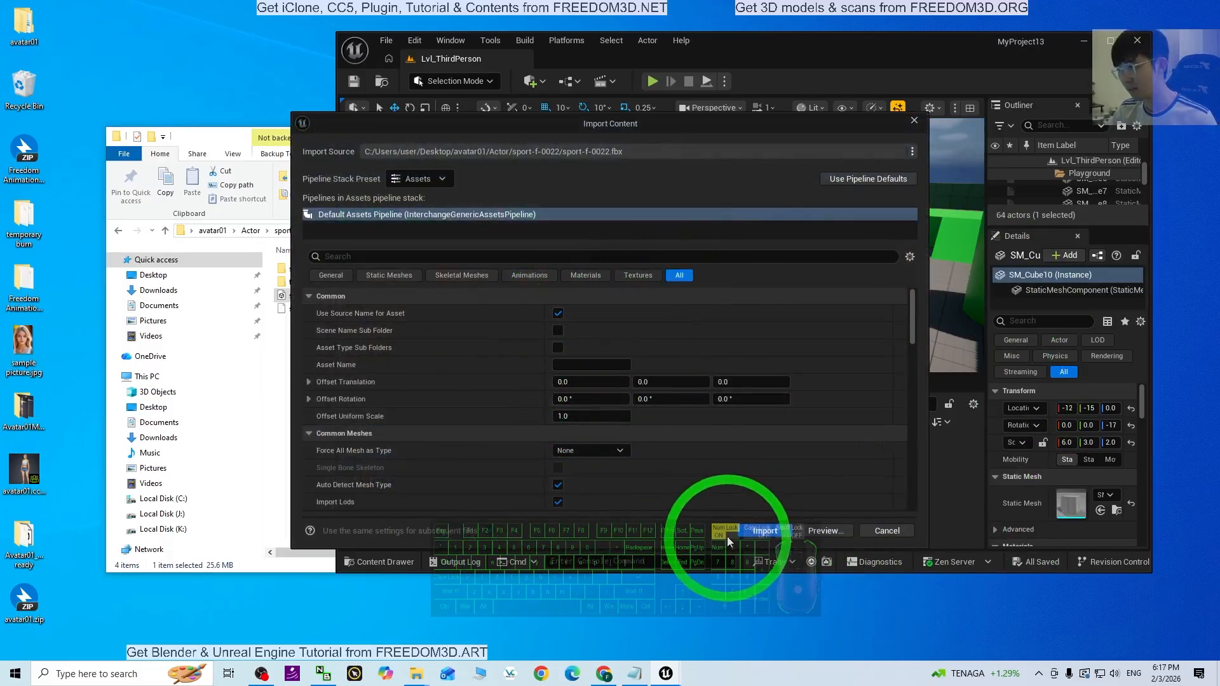
# - Assign SK_Mannequin as the skeleton in the FBX import's common skeletal mesh and animation settings
pyautogui.moveTo(913, 315); pyautogui.dragTo(914, 353)
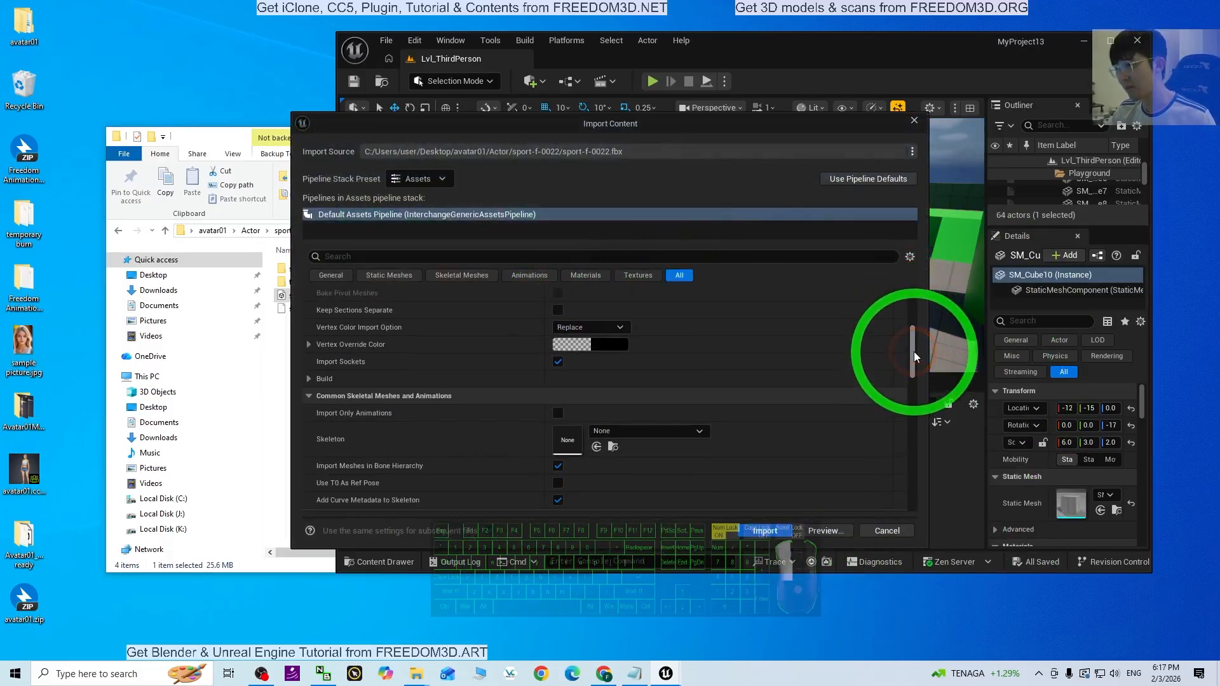
pyautogui.click(642, 433)
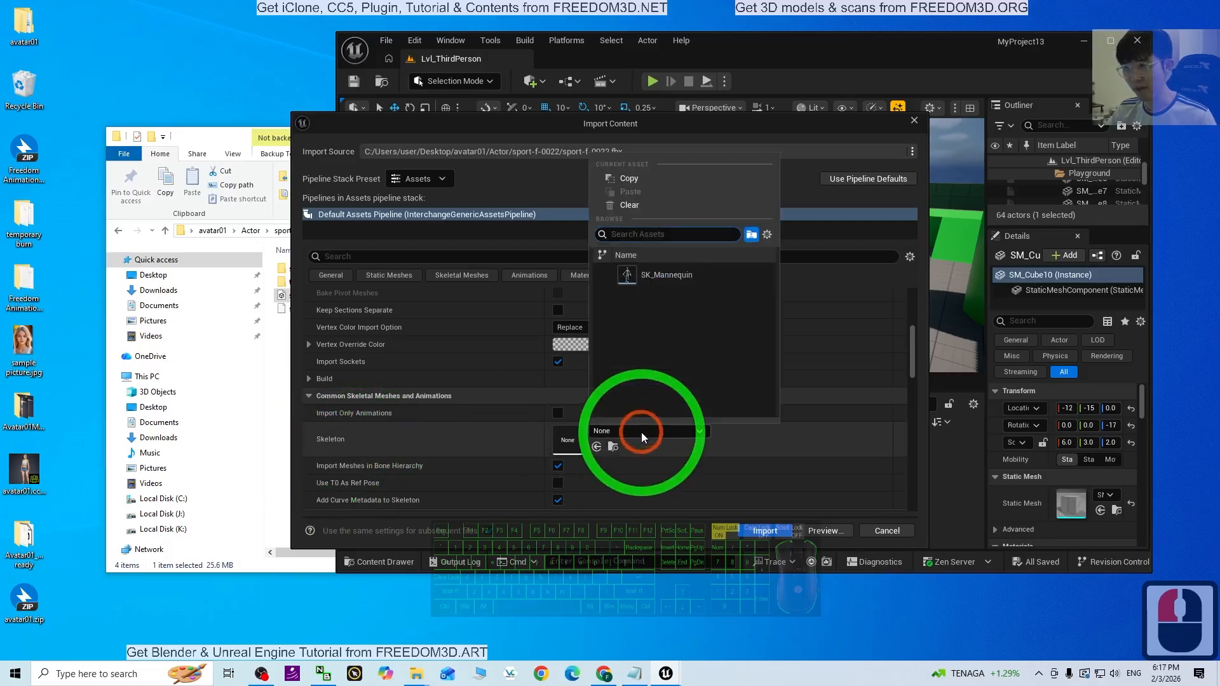
pyautogui.click(681, 276)
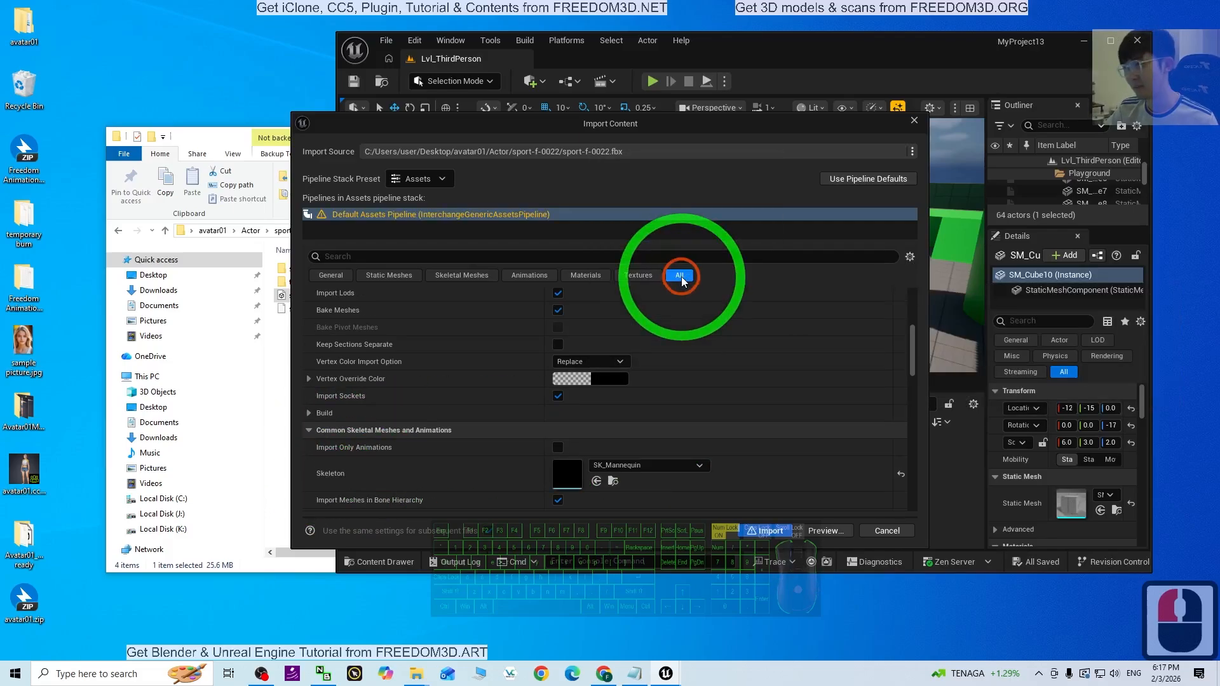
# - Import sport-f-0022.fbx with the chosen settings, then maximize the editor and clear the selection of imported assets
pyautogui.click(768, 530)
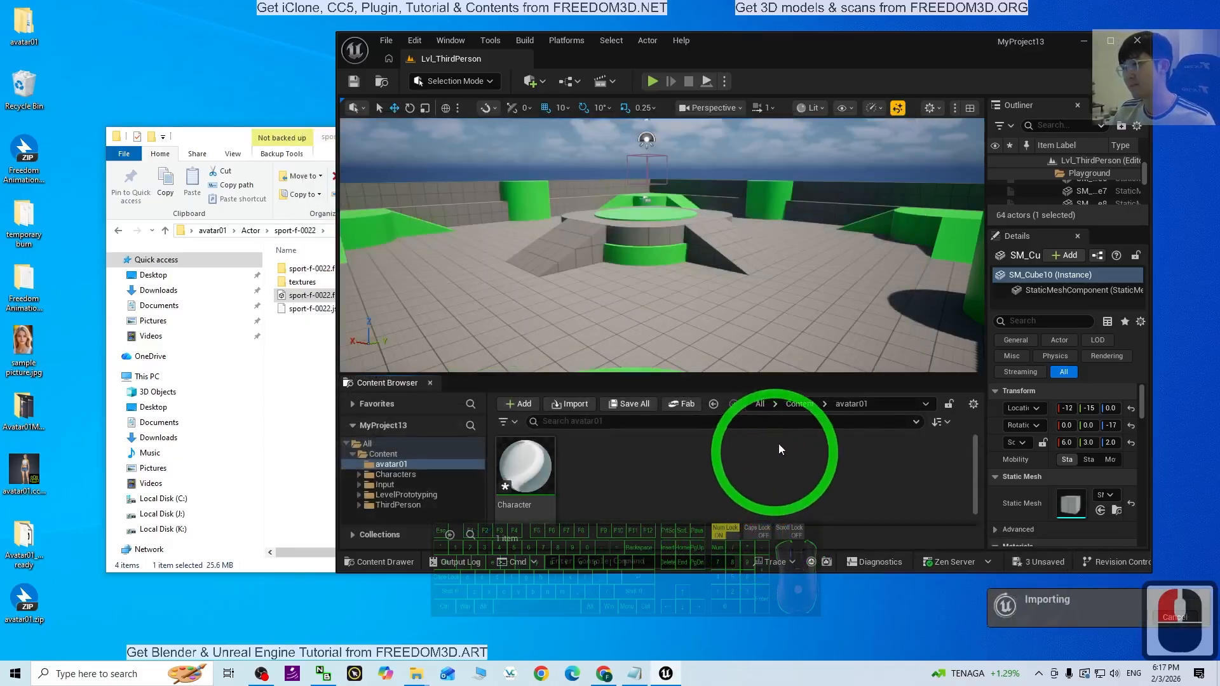
pyautogui.click(1036, 89)
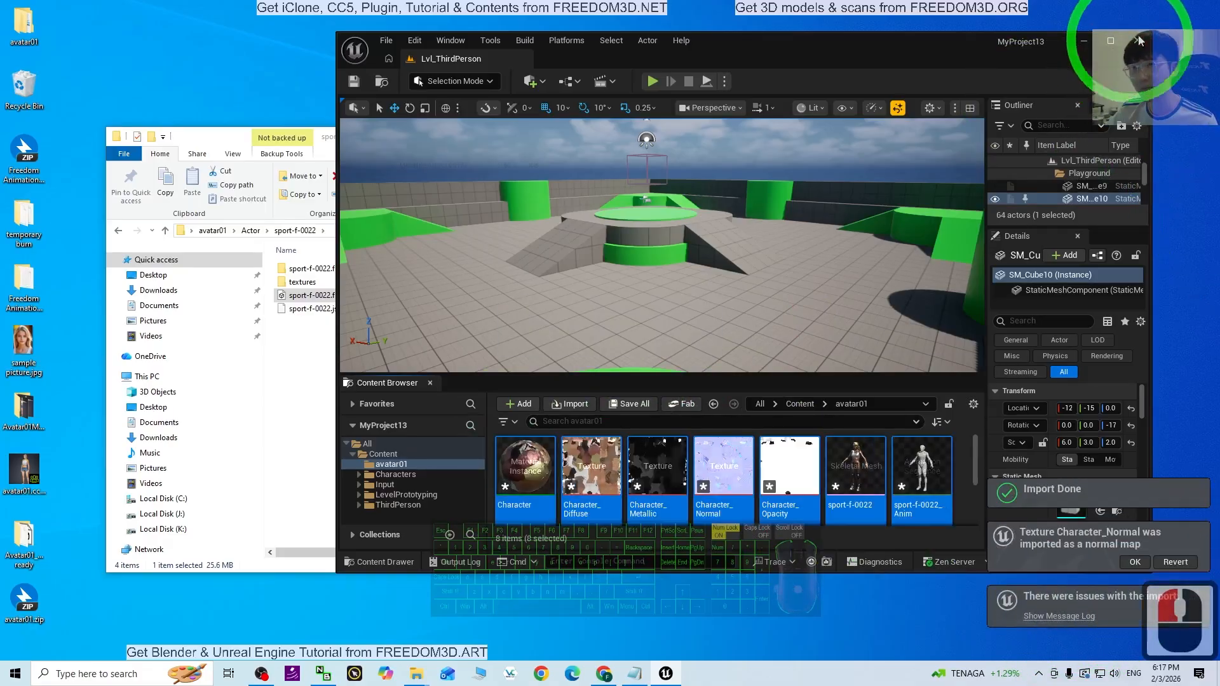
pyautogui.click(1112, 42)
pyautogui.click(782, 517)
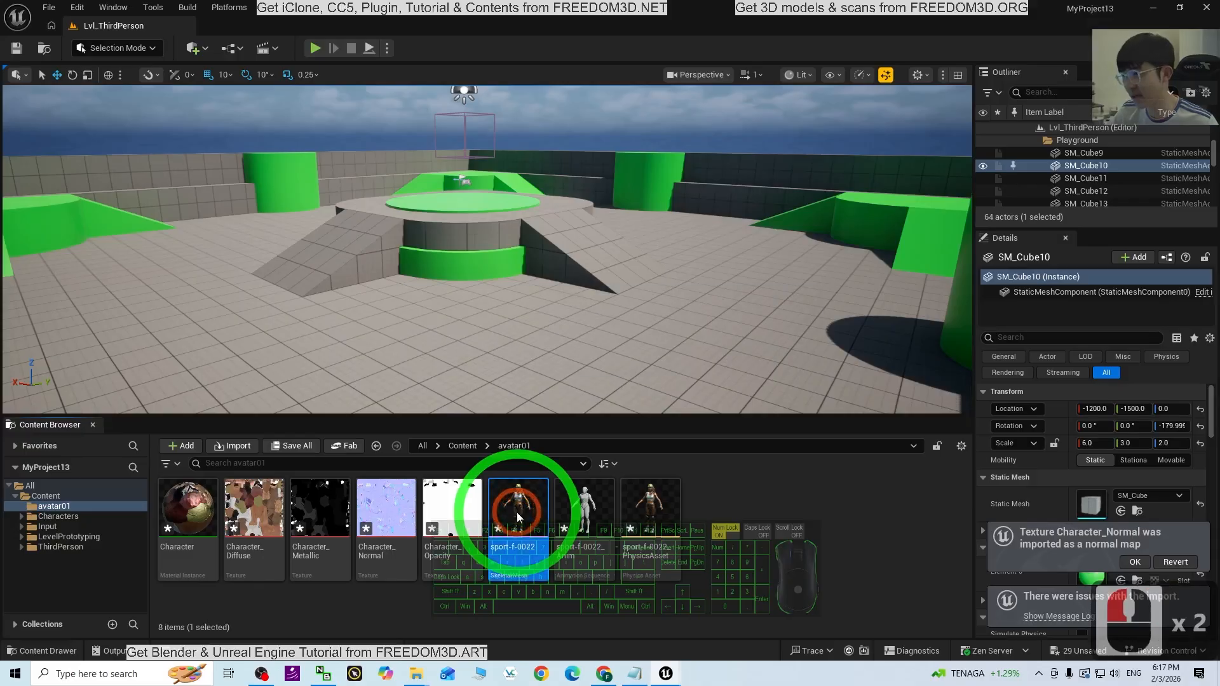
# - Open the sport-f-0022 skeletal mesh, examine the character from several angles, and close its editor
pyautogui.doubleClick(518, 518)
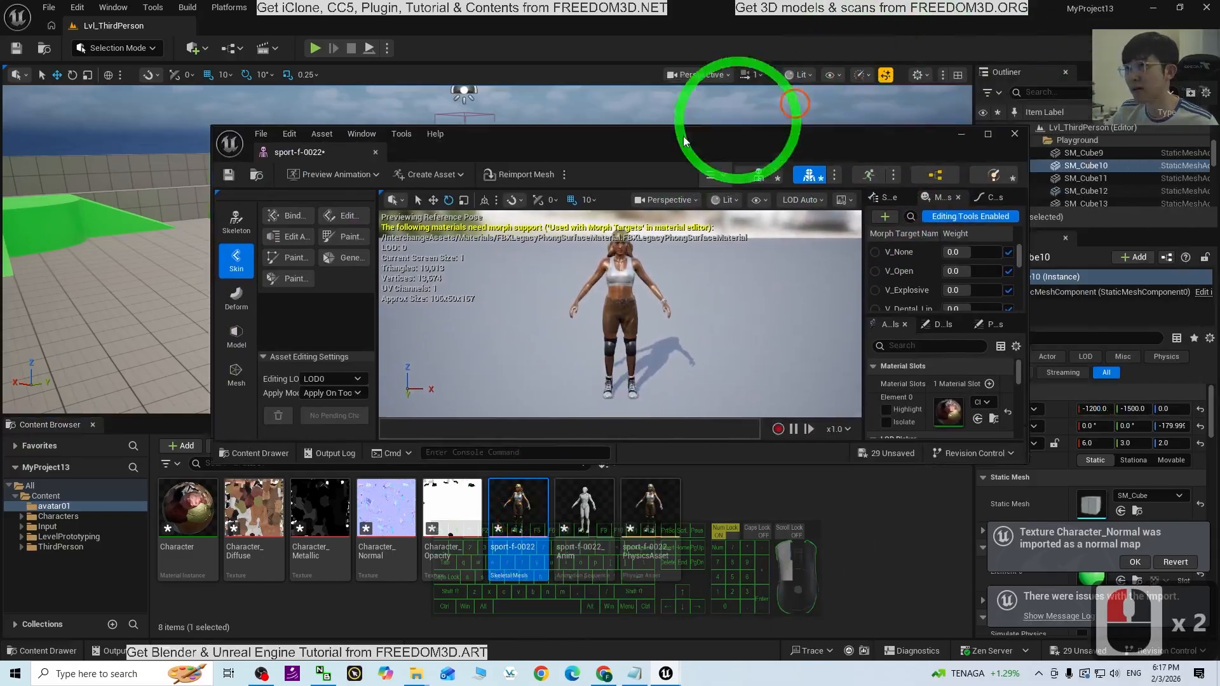
pyautogui.doubleClick(684, 141)
pyautogui.scroll(5, 693, 280)
pyautogui.scroll(-4, 718, 292)
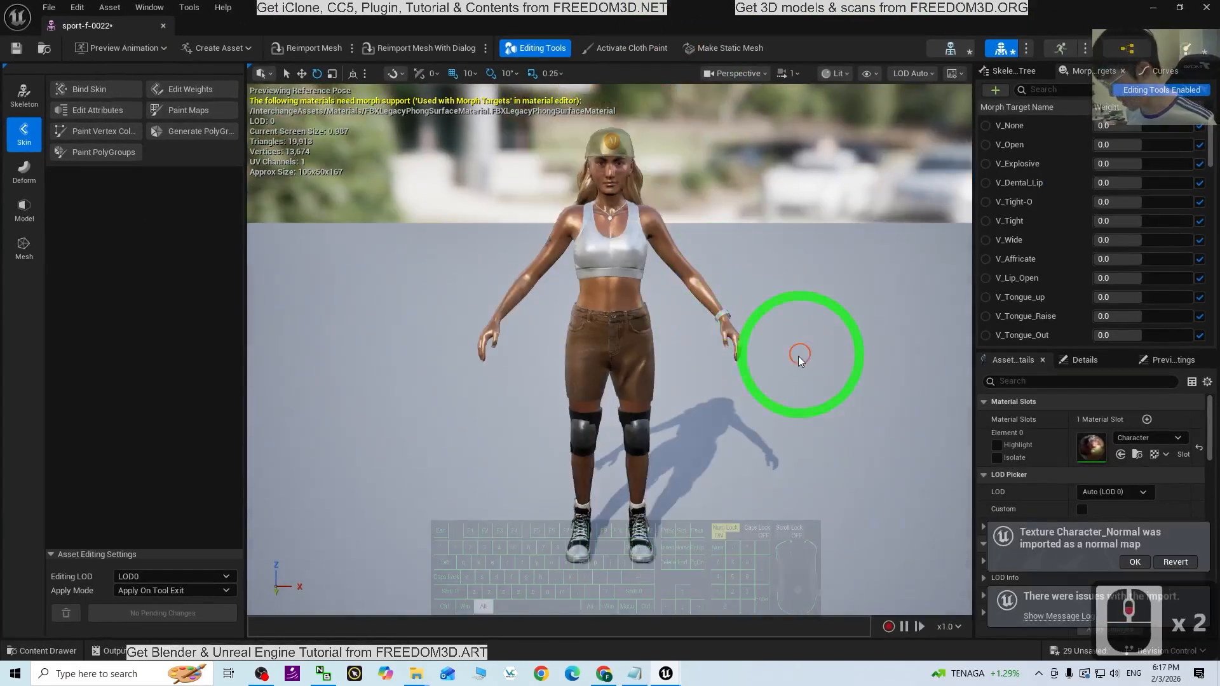
pyautogui.keyDown('alt'); pyautogui.moveTo(800, 359); pyautogui.dragTo(689, 362); pyautogui.keyUp('alt')
pyautogui.keyDown('alt'); pyautogui.moveTo(556, 380); pyautogui.dragTo(555, 229); pyautogui.keyUp('alt')
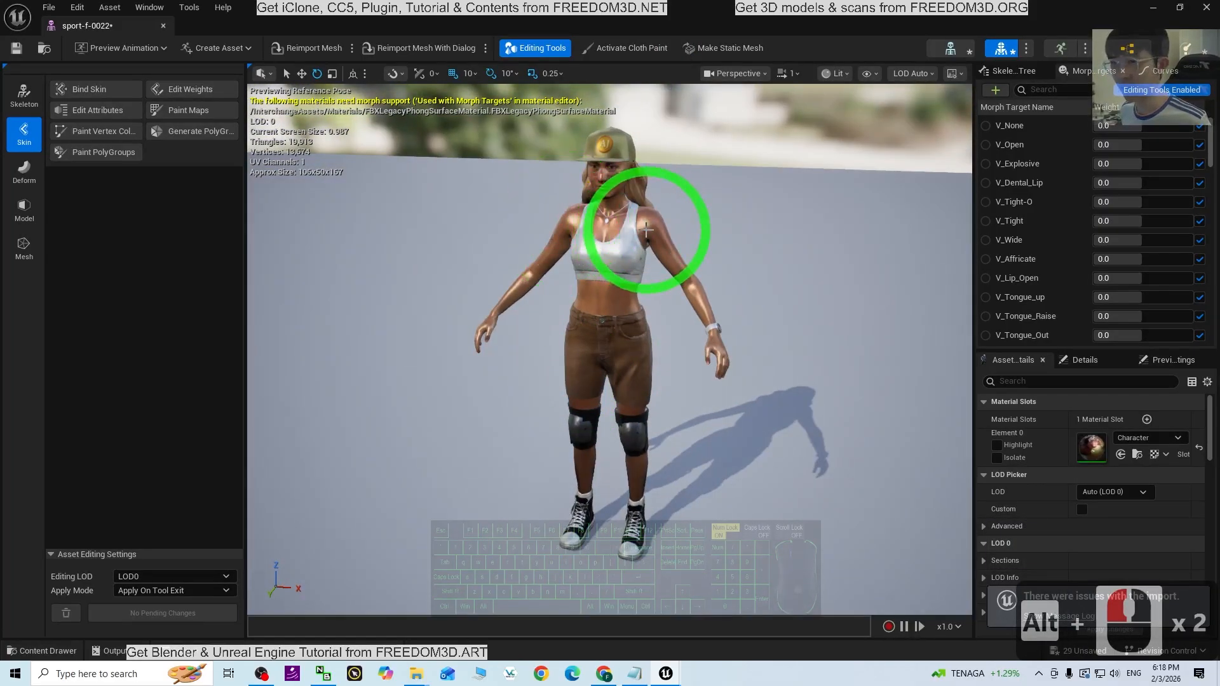
pyautogui.keyDown('alt'); pyautogui.moveTo(801, 365); pyautogui.dragTo(842, 351); pyautogui.keyUp('alt')
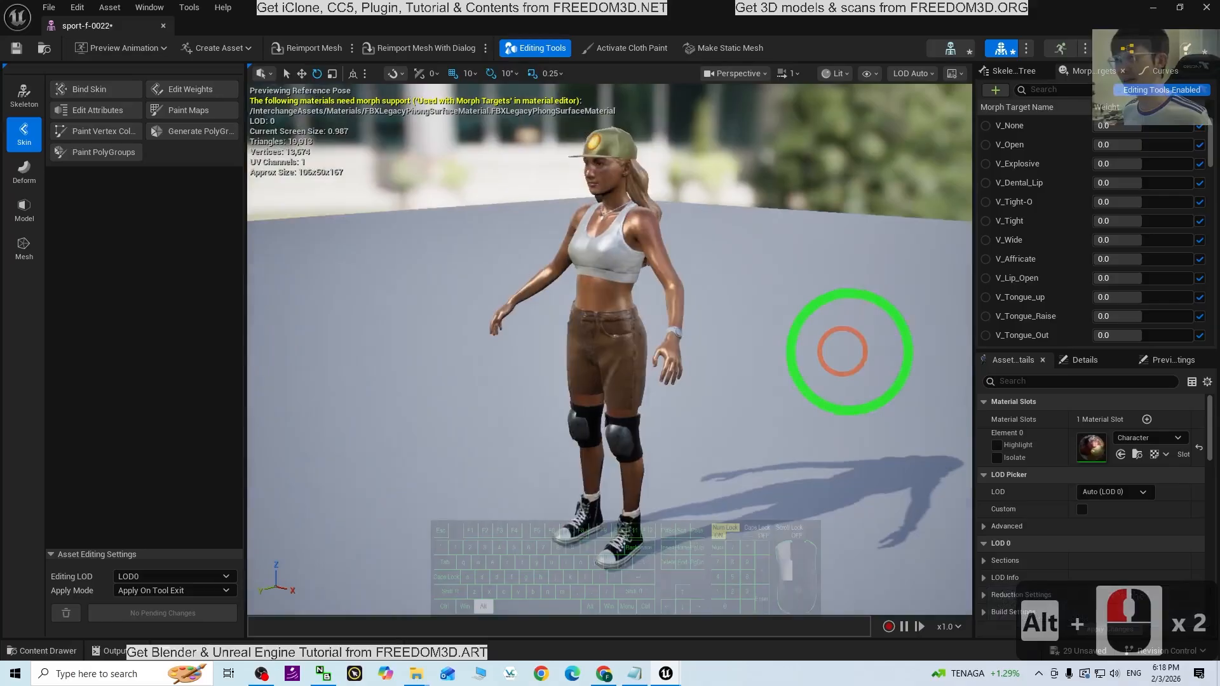
pyautogui.keyDown('alt'); pyautogui.moveTo(626, 375); pyautogui.dragTo(619, 244); pyautogui.keyUp('alt')
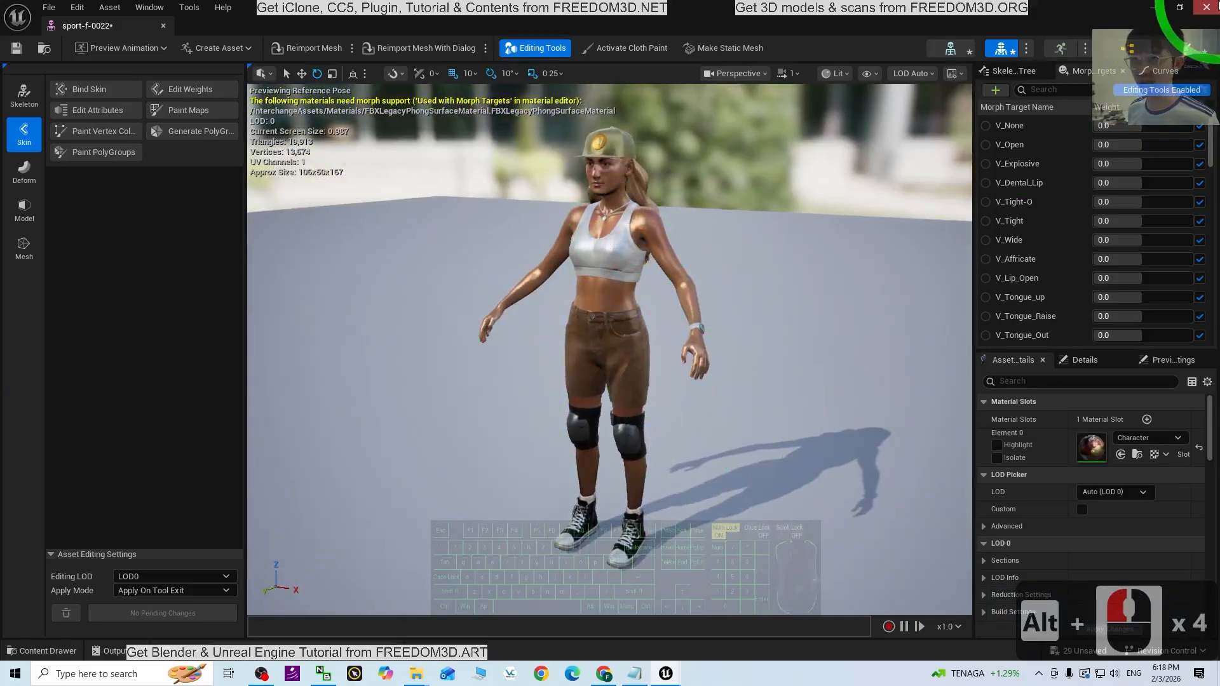
pyautogui.click(1214, 8)
# - Create a material named sport-f-0022_material in the avatar01 folder
pyautogui.rightClick(738, 540)
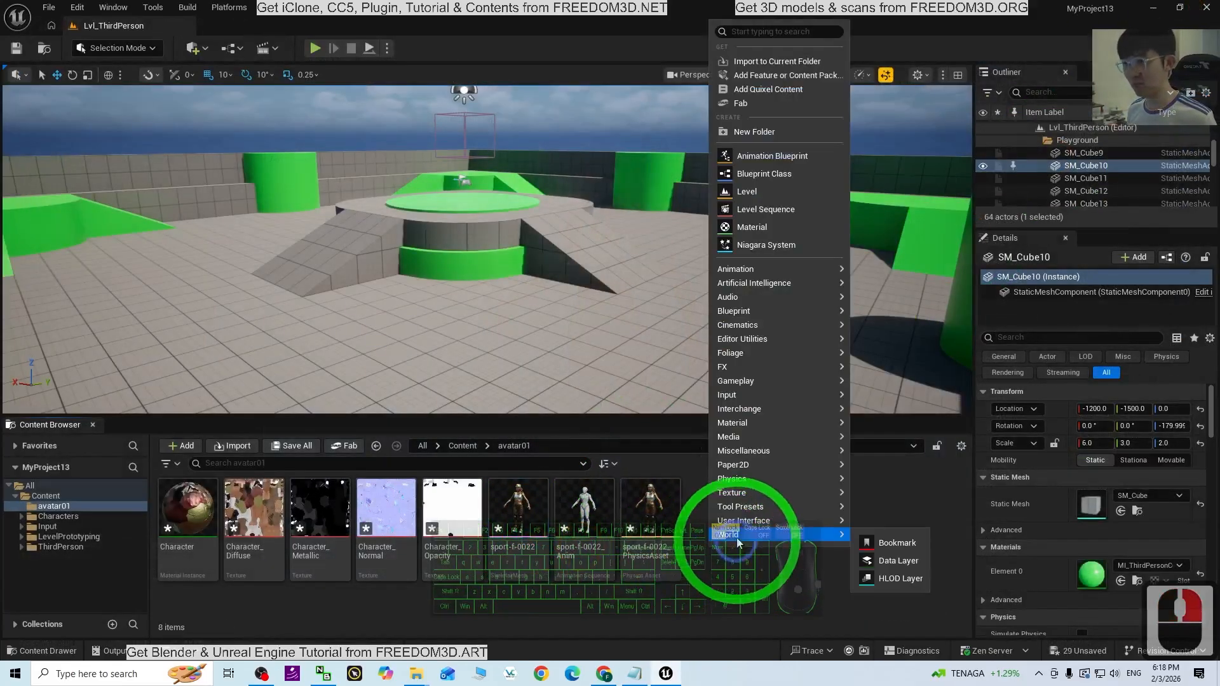
pyautogui.click(752, 227)
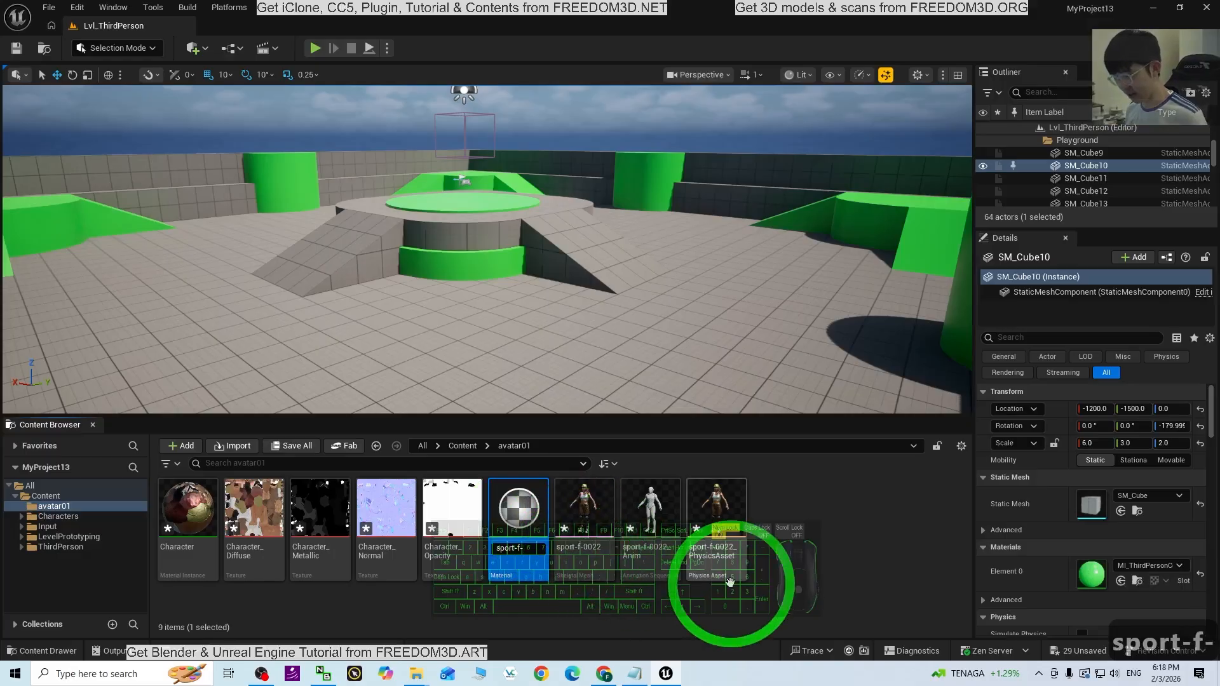
pyautogui.write('0022_')
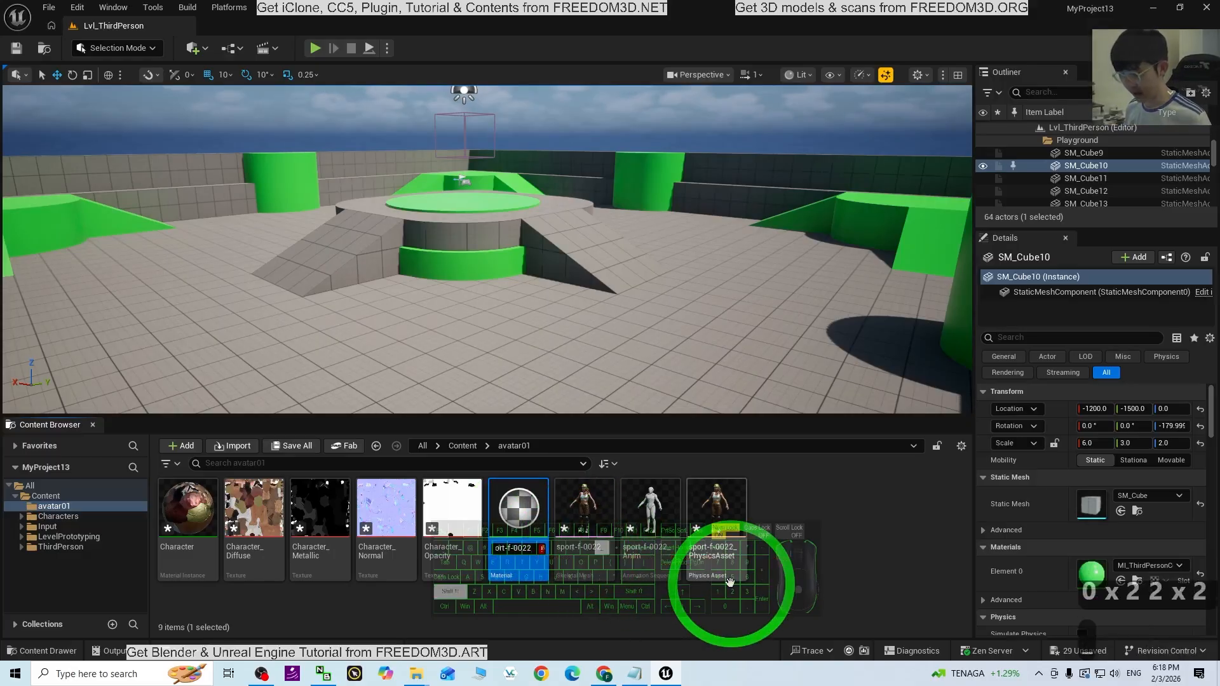
pyautogui.write('material')
pyautogui.press('Return')
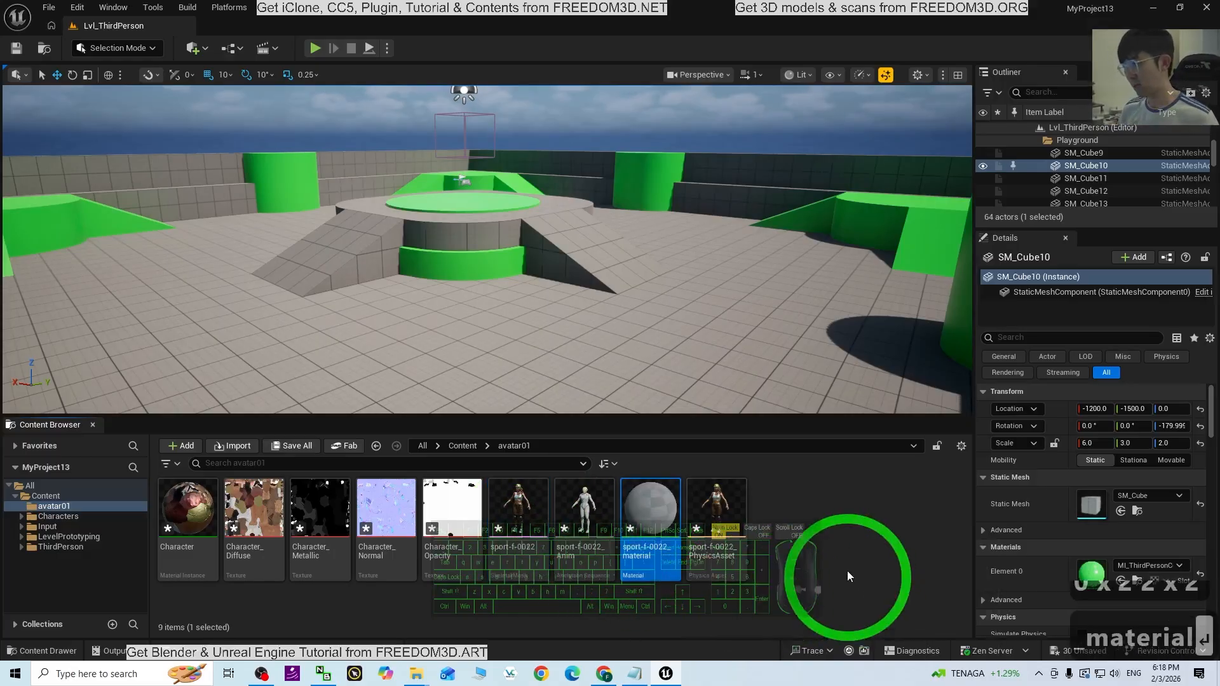
# - Open sport-f-0022_material in a smaller window and add the Character_Diffuse, Character_Normal and Character_Opacity textures to its graph
pyautogui.doubleClick(657, 517)
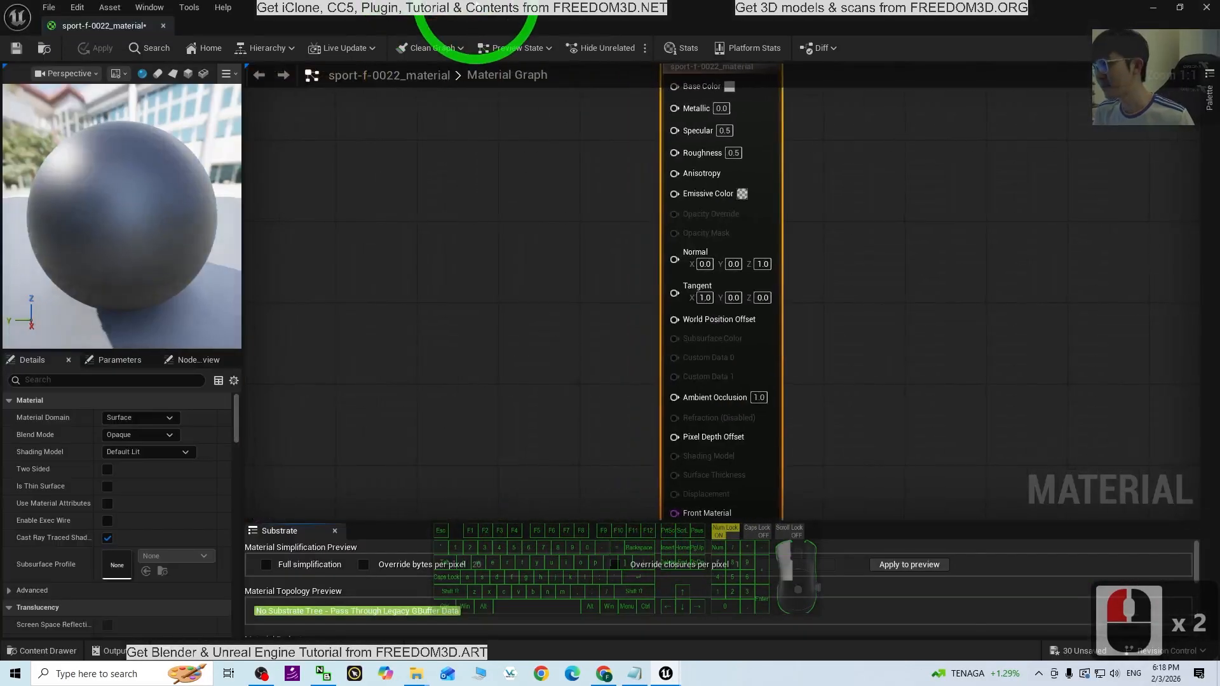
pyautogui.moveTo(480, 7); pyautogui.dragTo(708, 98)
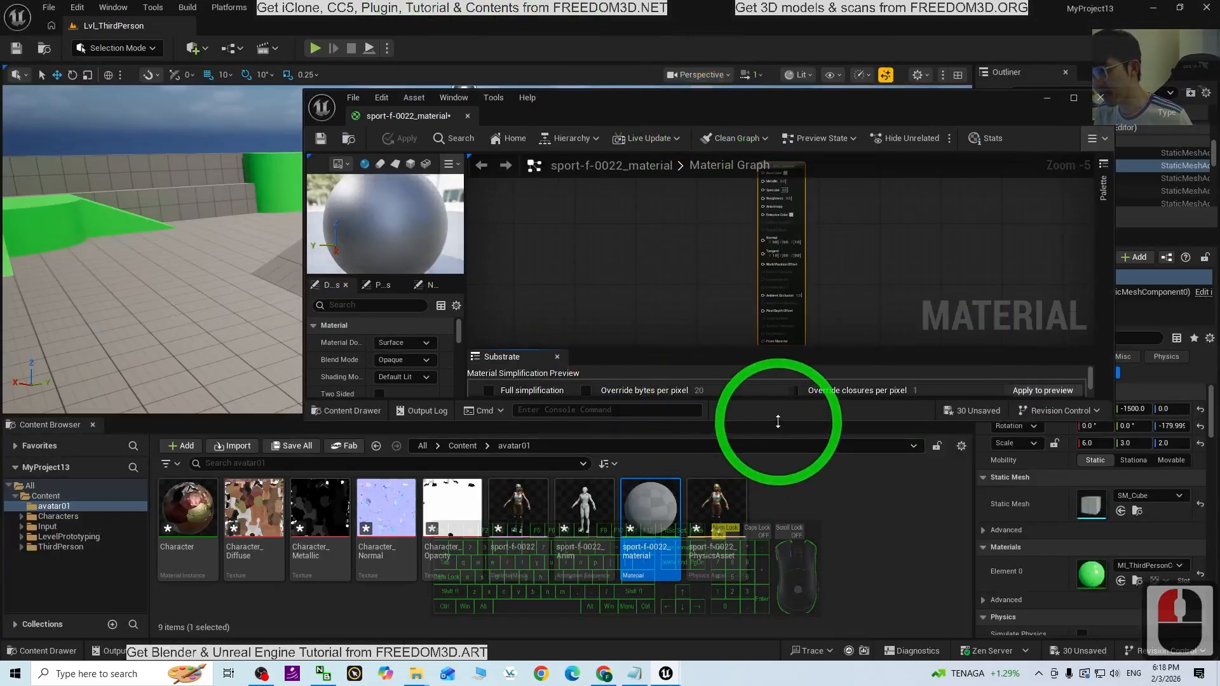
pyautogui.moveTo(778, 421); pyautogui.dragTo(789, 545)
pyautogui.moveTo(585, 108); pyautogui.dragTo(666, 139)
pyautogui.moveTo(253, 508); pyautogui.dragTo(649, 259)
pyautogui.moveTo(855, 133); pyautogui.dragTo(916, 135)
pyautogui.moveTo(384, 508); pyautogui.dragTo(737, 372)
pyautogui.click(430, 518)
pyautogui.moveTo(429, 518); pyautogui.dragTo(852, 387)
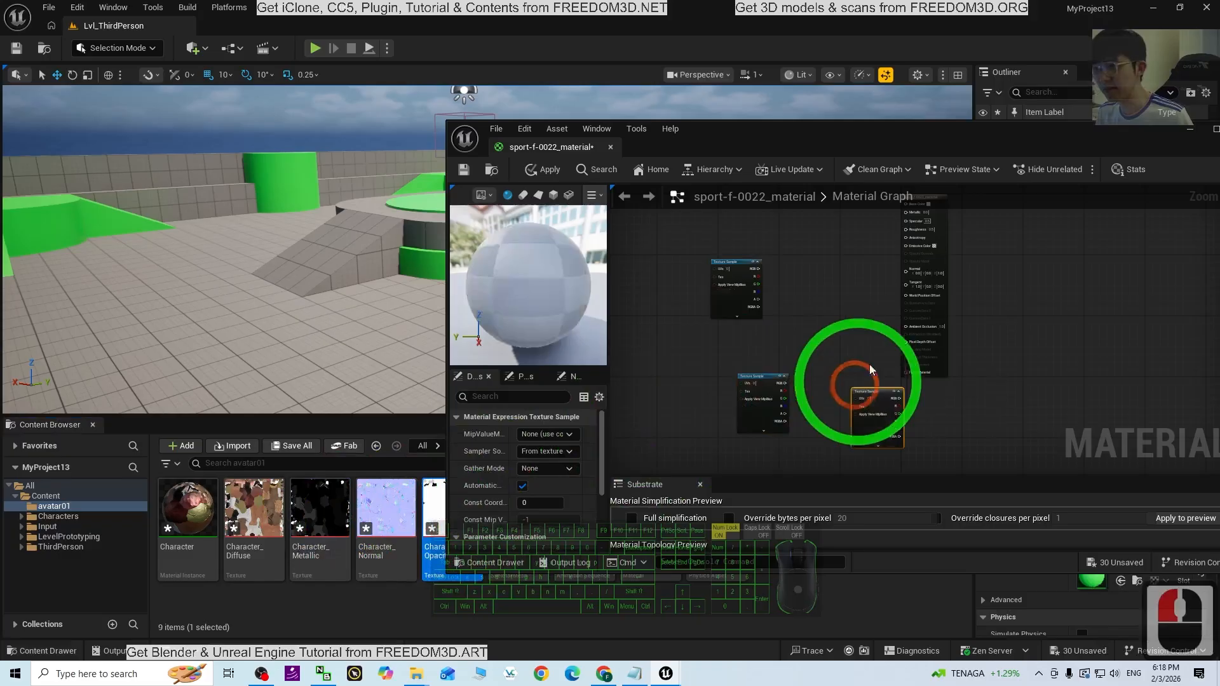
# - Arrange the three texture samples in a column beside the material node and connect the diffuse texture's RGB output to Base Color
pyautogui.doubleClick(890, 127)
pyautogui.moveTo(939, 150); pyautogui.dragTo(698, 247, button='right')
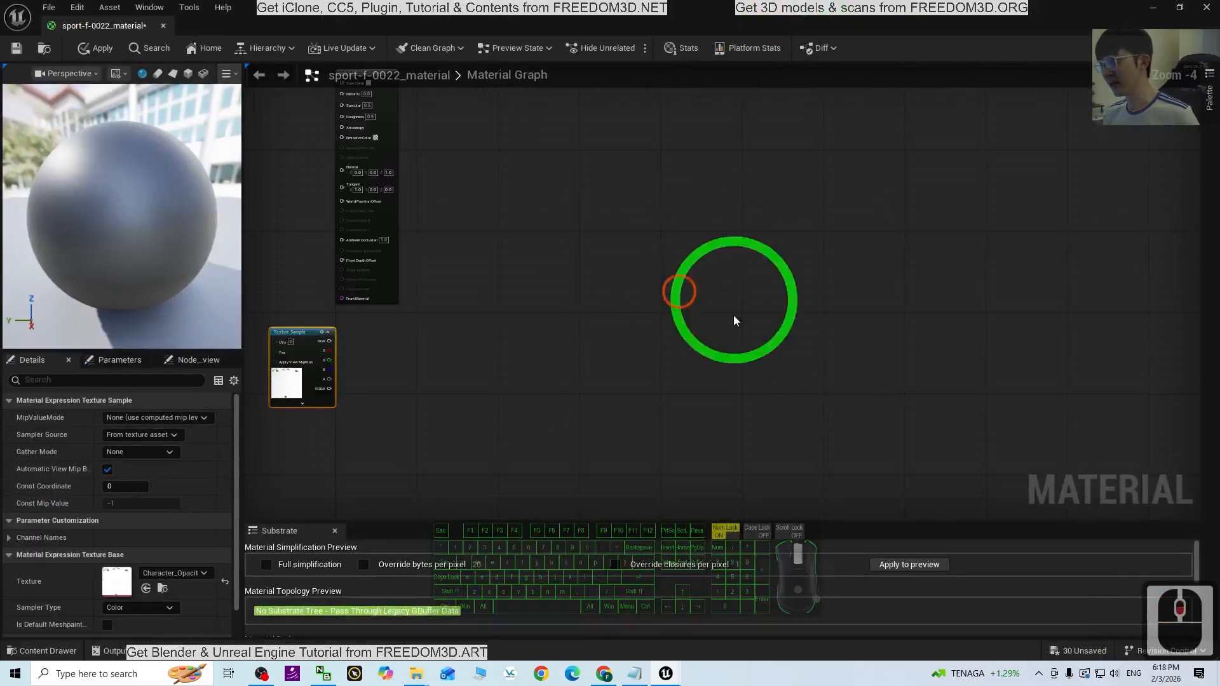
pyautogui.moveTo(528, 238); pyautogui.dragTo(747, 324, button='right')
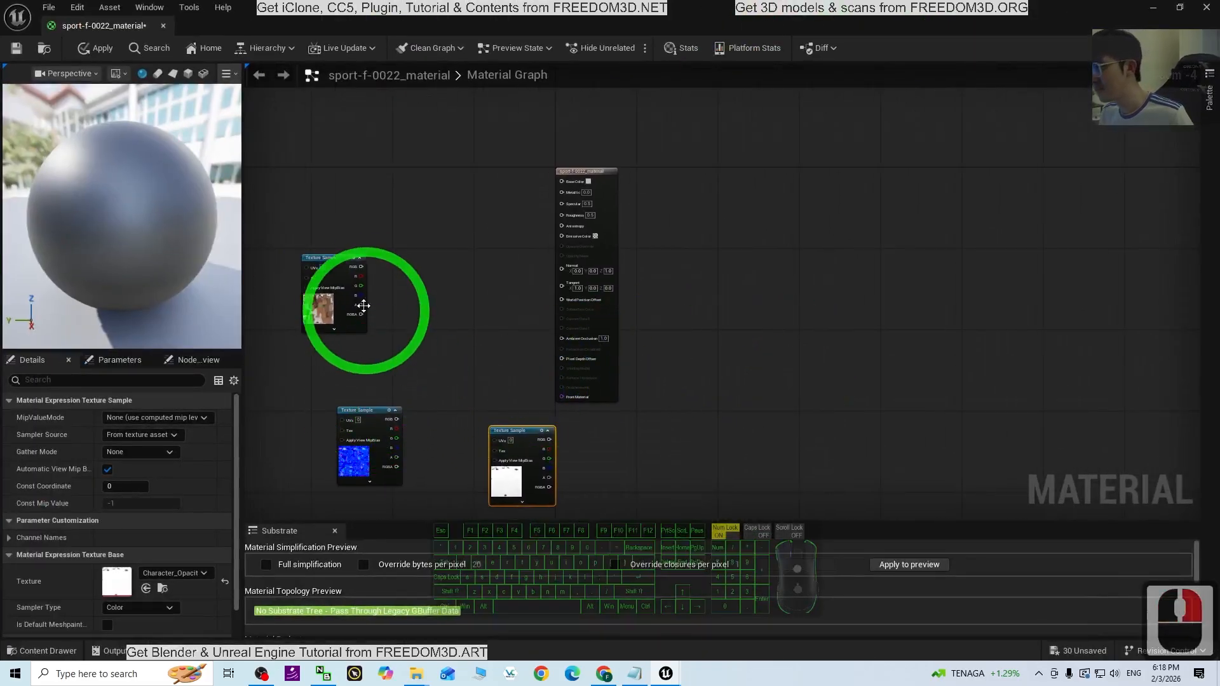
pyautogui.moveTo(341, 259); pyautogui.dragTo(437, 142)
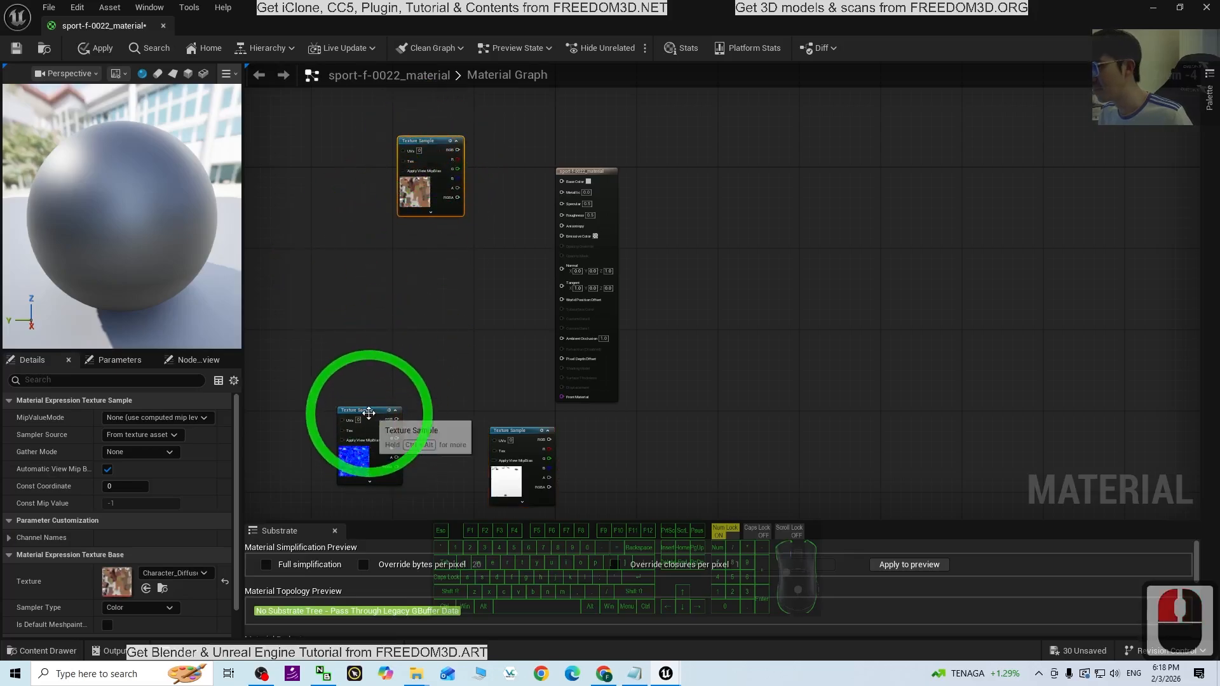
pyautogui.moveTo(368, 410); pyautogui.dragTo(391, 253)
pyautogui.moveTo(519, 433); pyautogui.dragTo(406, 361)
pyautogui.scroll(3, 669, 336)
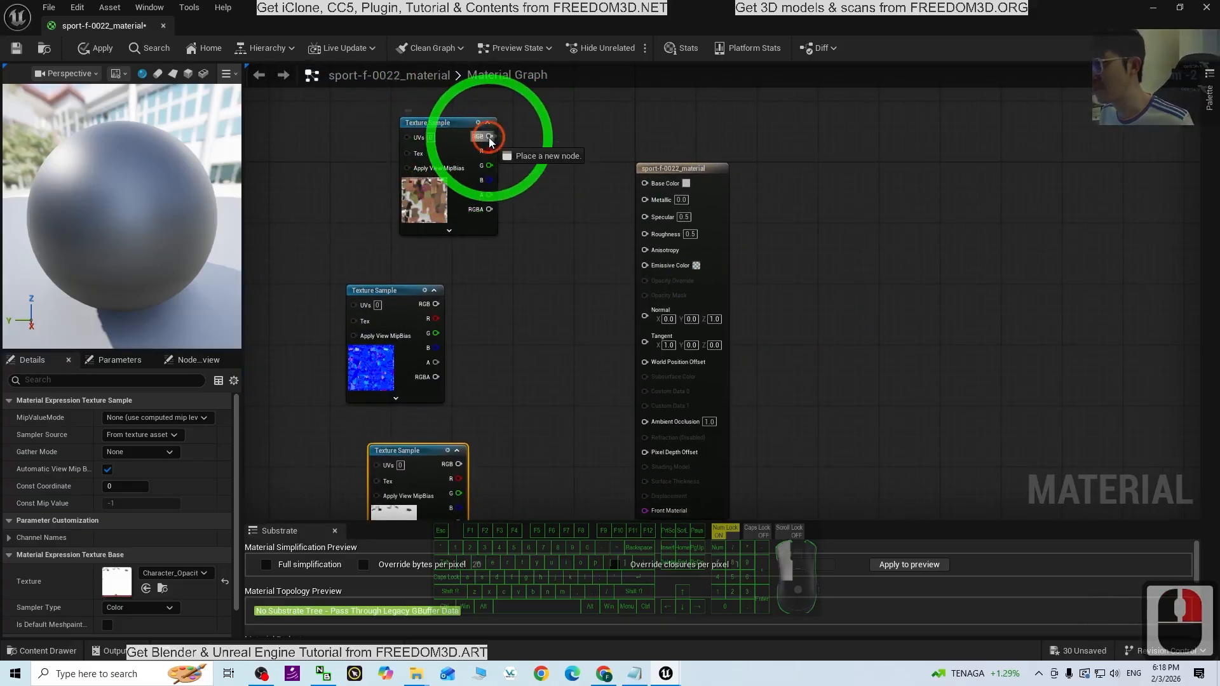
pyautogui.moveTo(490, 139); pyautogui.dragTo(646, 184)
pyautogui.click(568, 338)
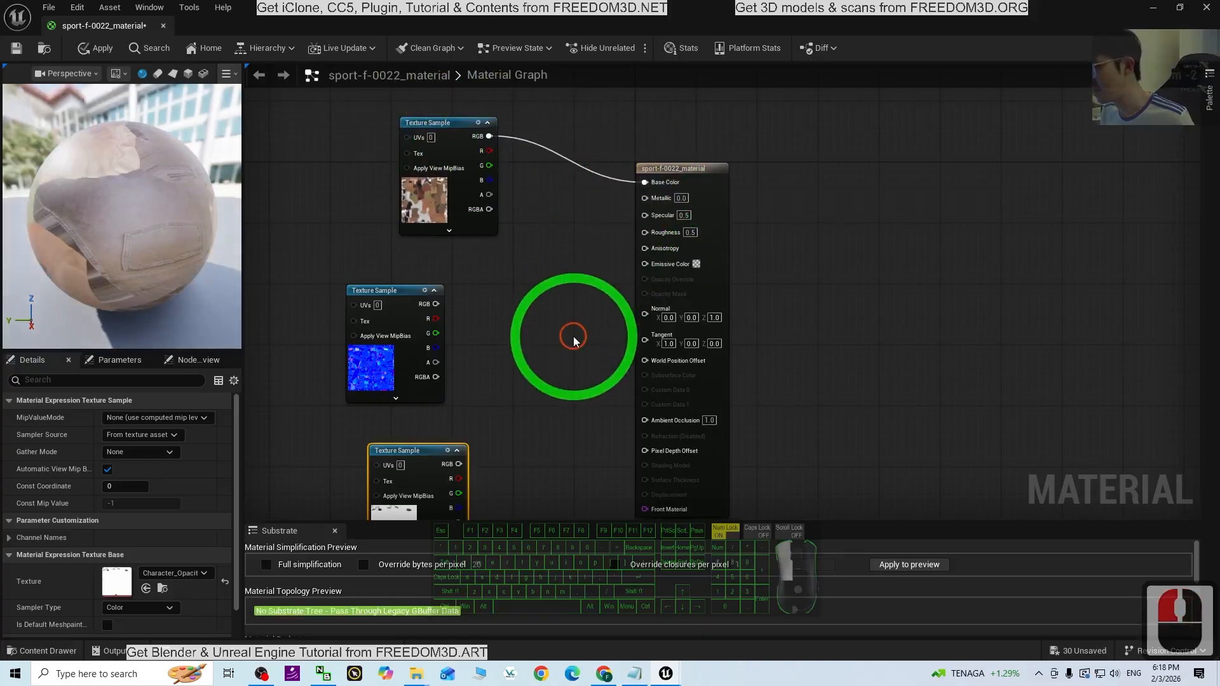
# - Set the material's blend mode to Masked
pyautogui.click(461, 421)
pyautogui.click(295, 434)
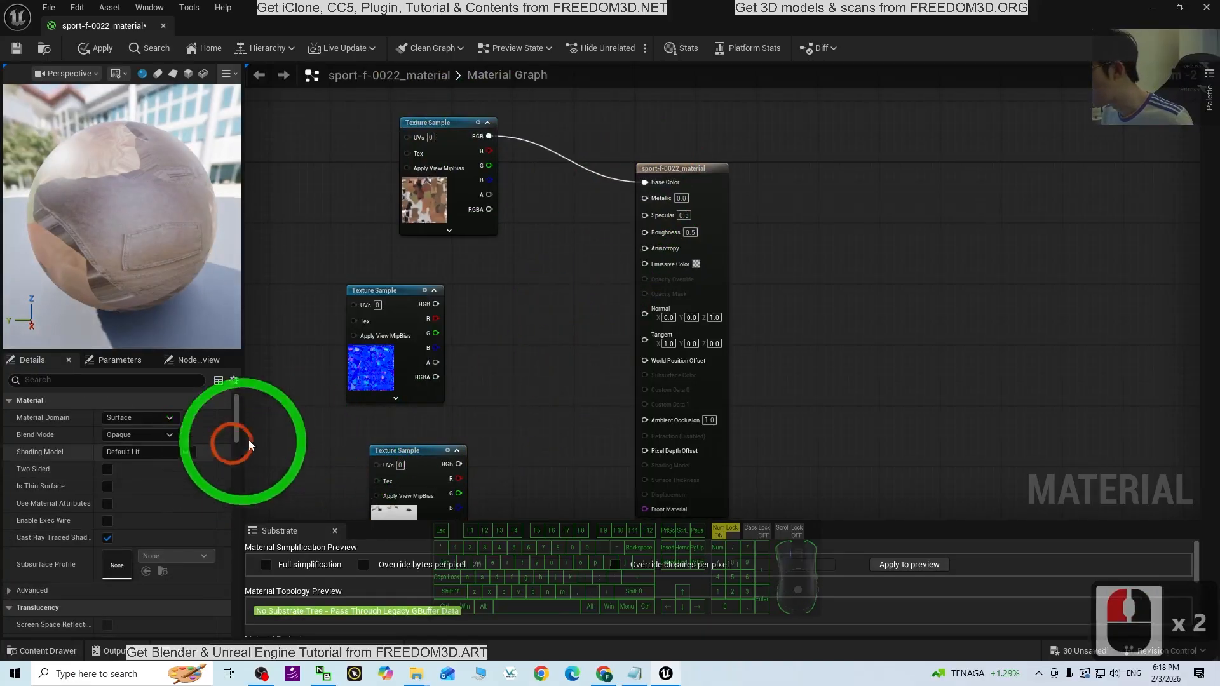
pyautogui.click(120, 436)
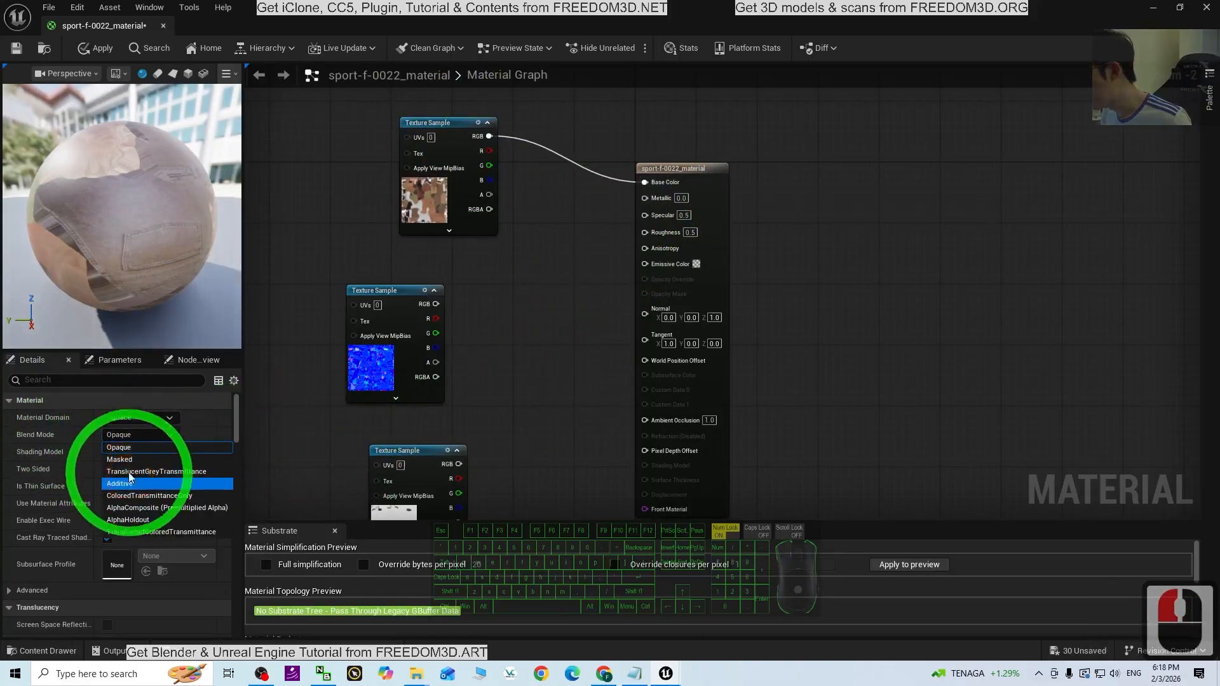
pyautogui.click(279, 417)
pyautogui.click(279, 413)
pyautogui.click(95, 436)
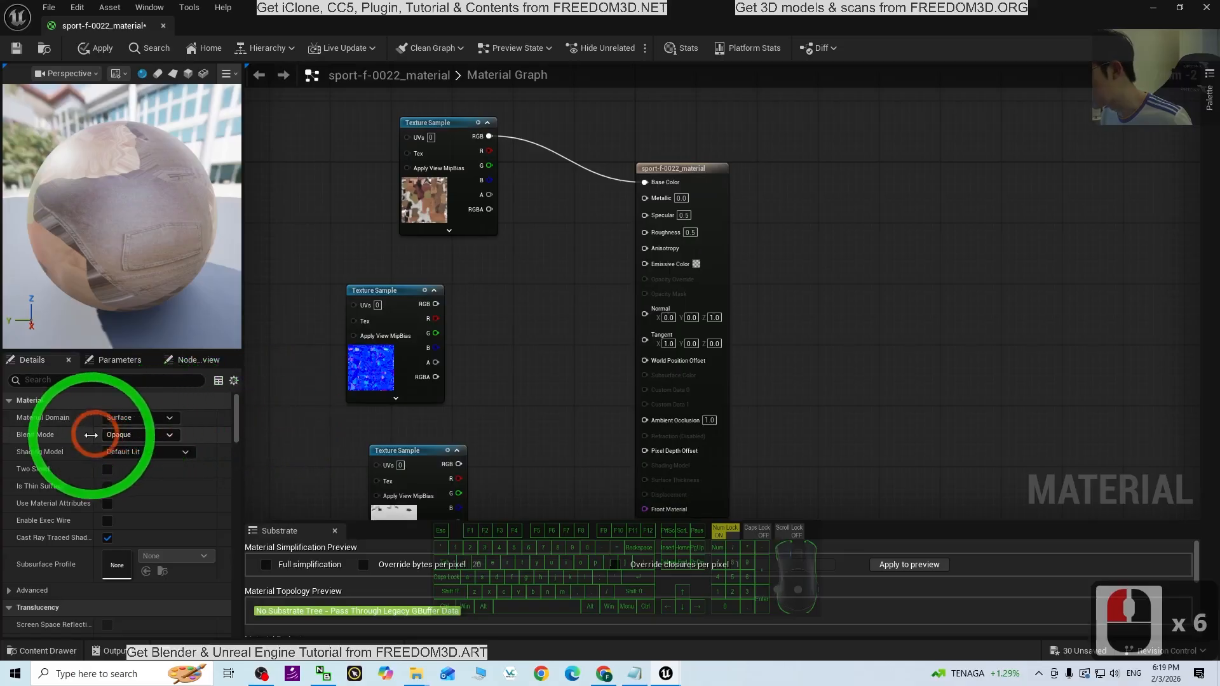
pyautogui.click(118, 435)
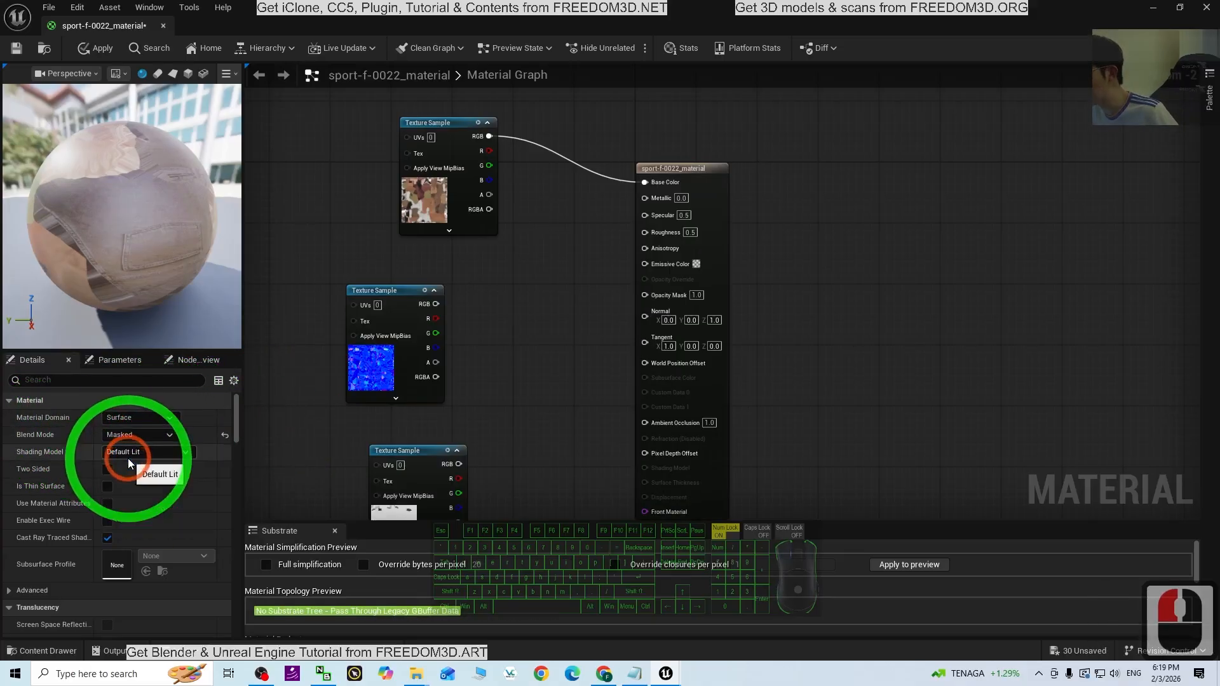
pyautogui.click(128, 459)
# - Connect the opacity texture's RGBA output to Opacity Mask, with the normal texture sample moved aside, and save the material
pyautogui.moveTo(407, 455); pyautogui.dragTo(518, 332)
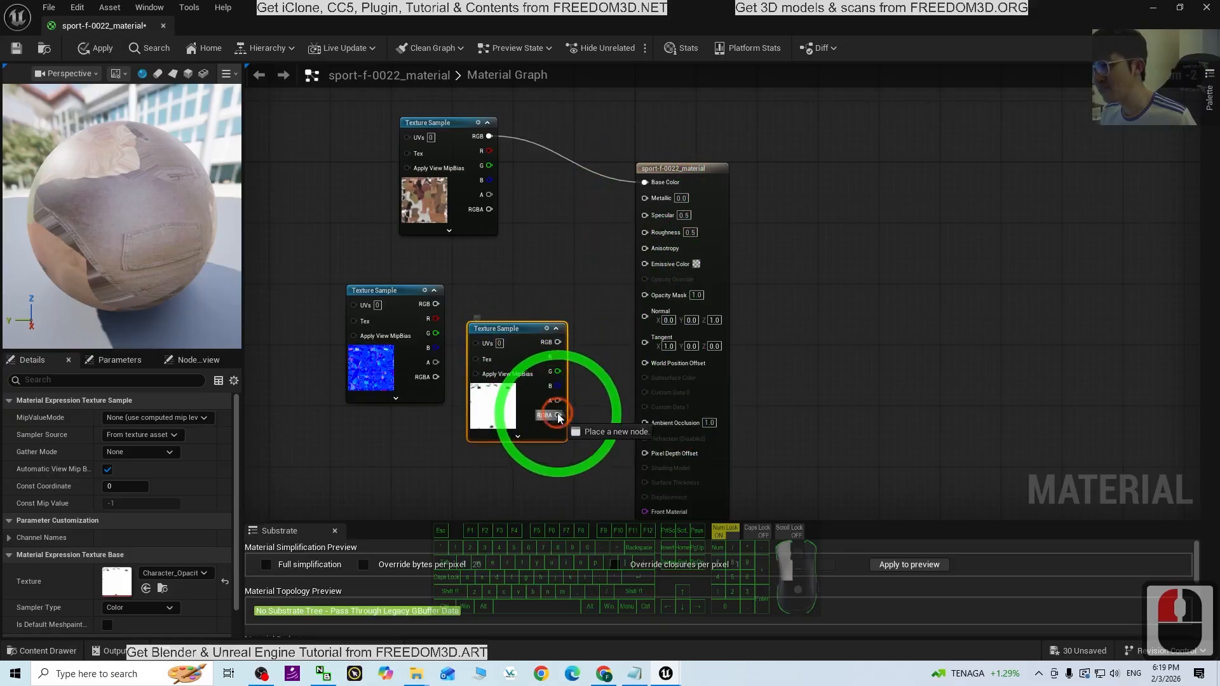
pyautogui.moveTo(624, 306); pyautogui.dragTo(645, 294)
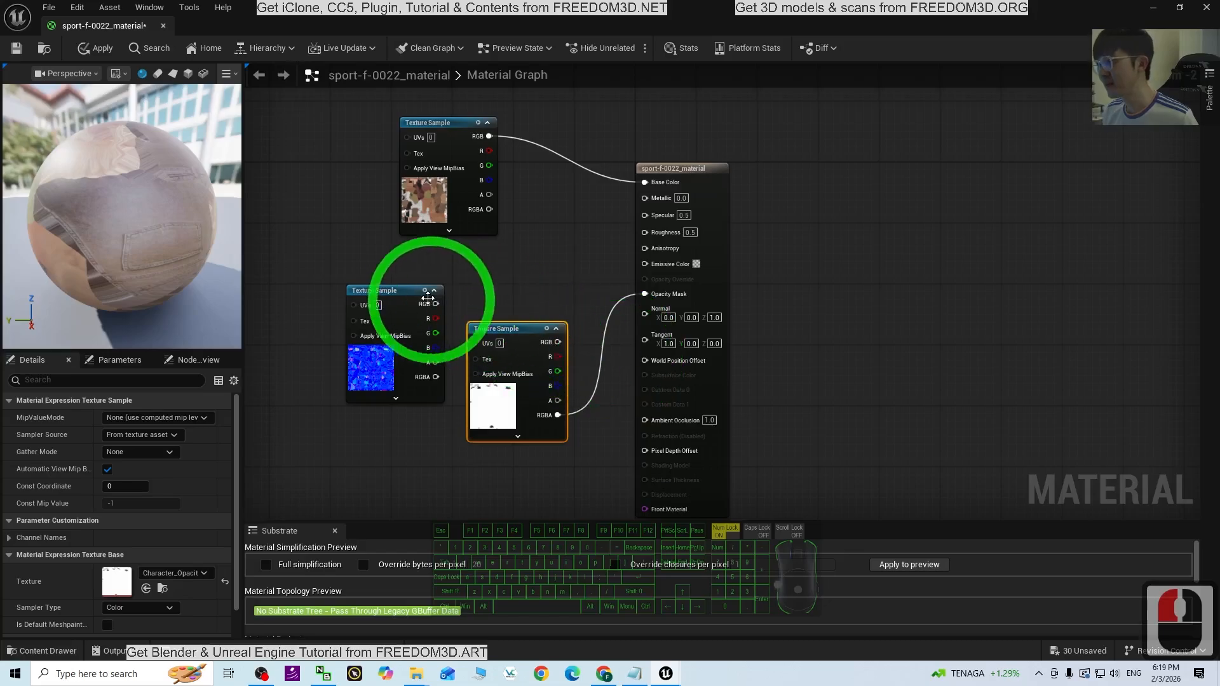
pyautogui.moveTo(387, 293); pyautogui.dragTo(339, 242)
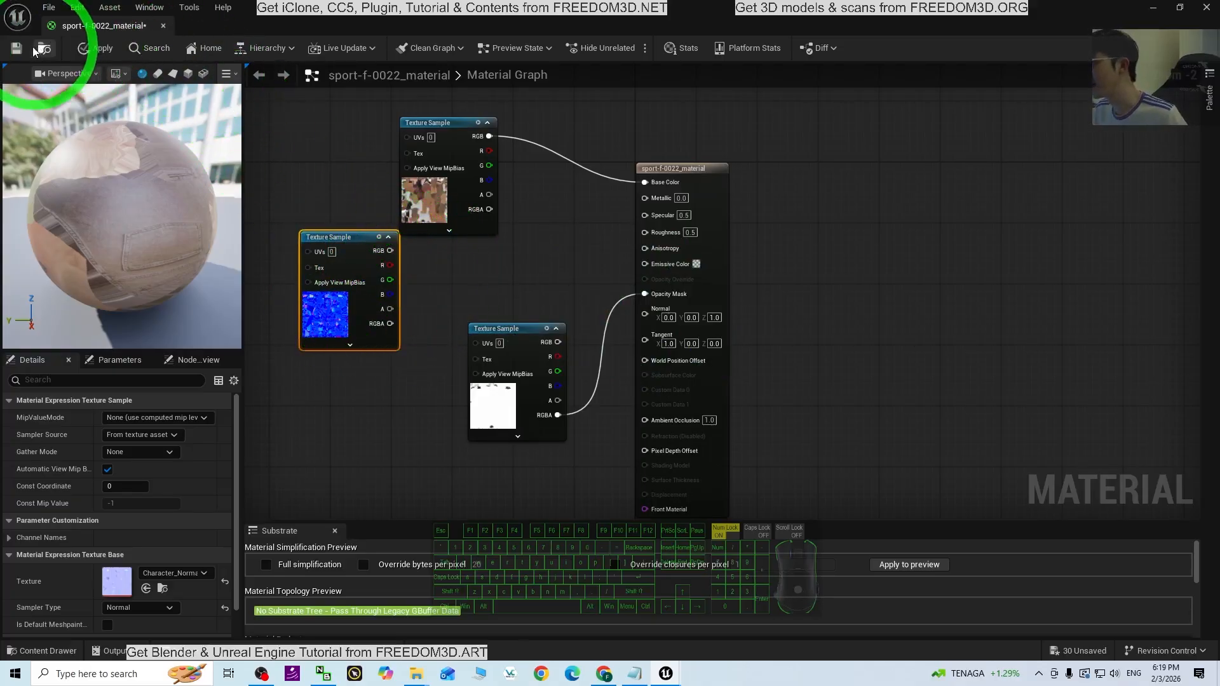
pyautogui.click(16, 49)
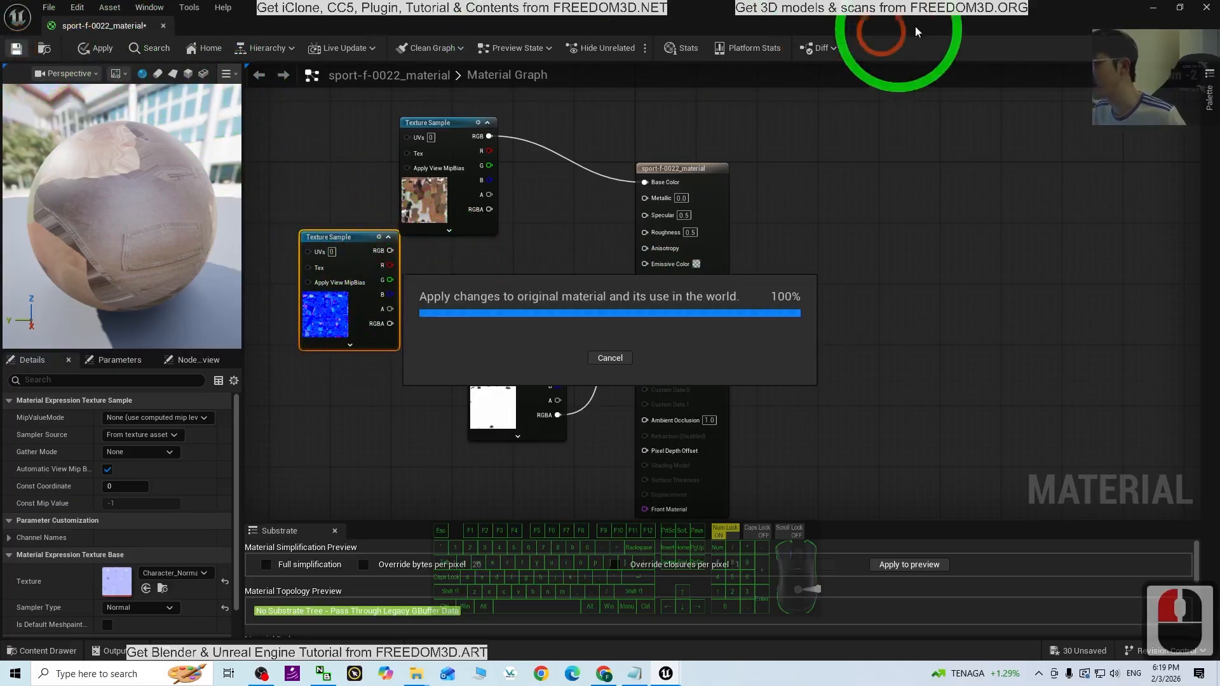
pyautogui.click(1154, 12)
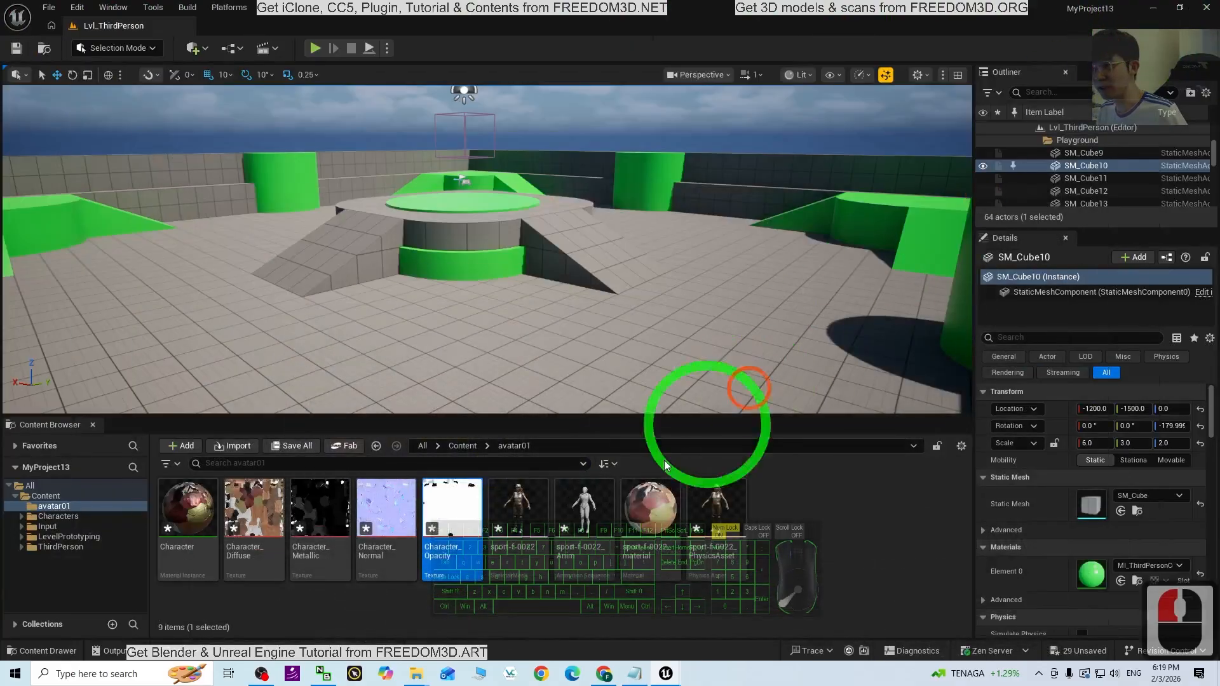
# - Reopen the sport-f-0022 skeletal mesh and check the character's surface and assigned material slot
pyautogui.doubleClick(519, 527)
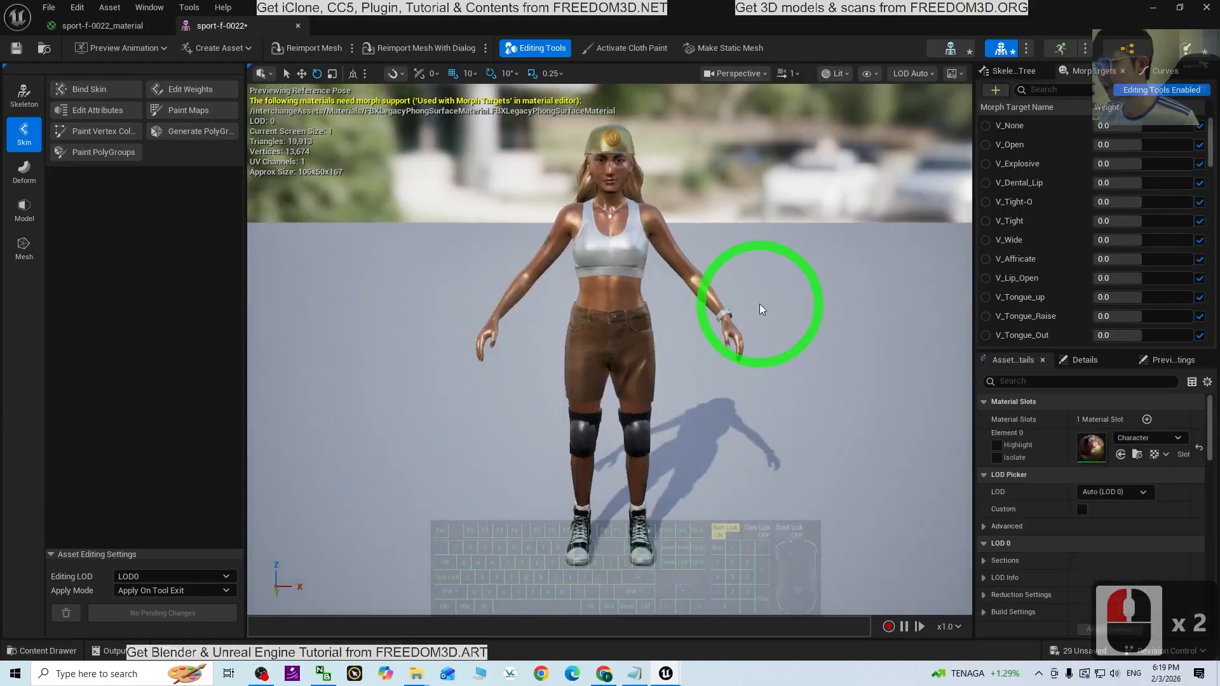
pyautogui.scroll(-2, 763, 314)
pyautogui.click(1154, 12)
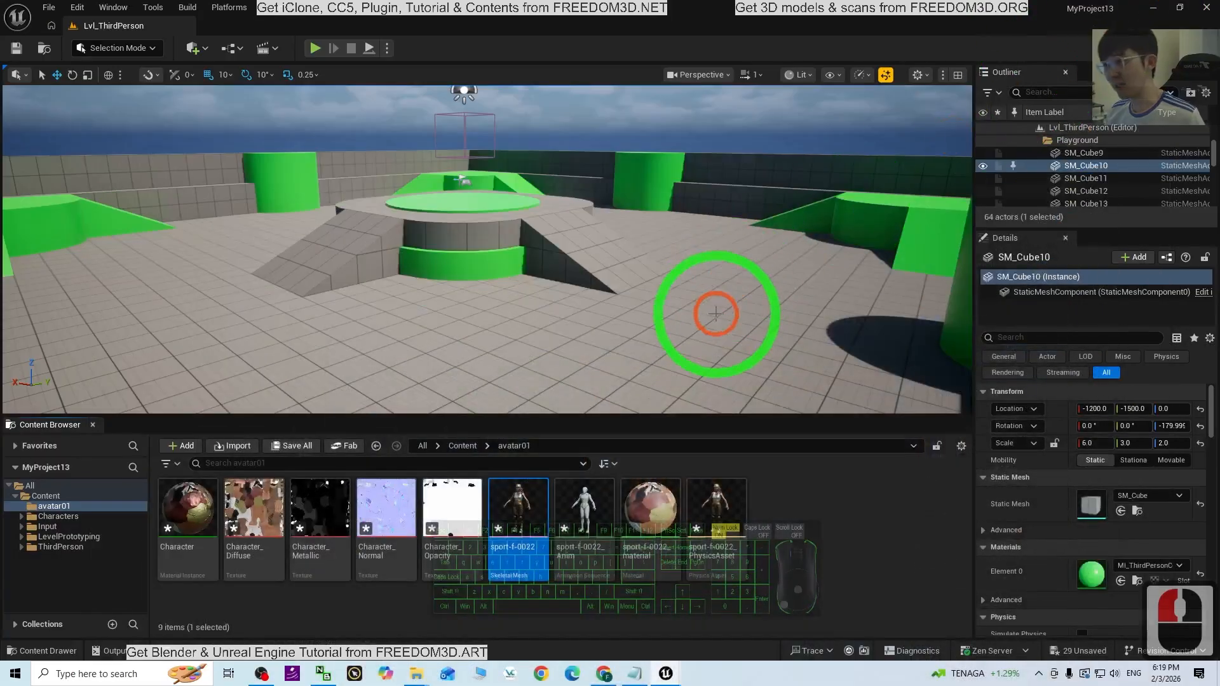
pyautogui.click(666, 675)
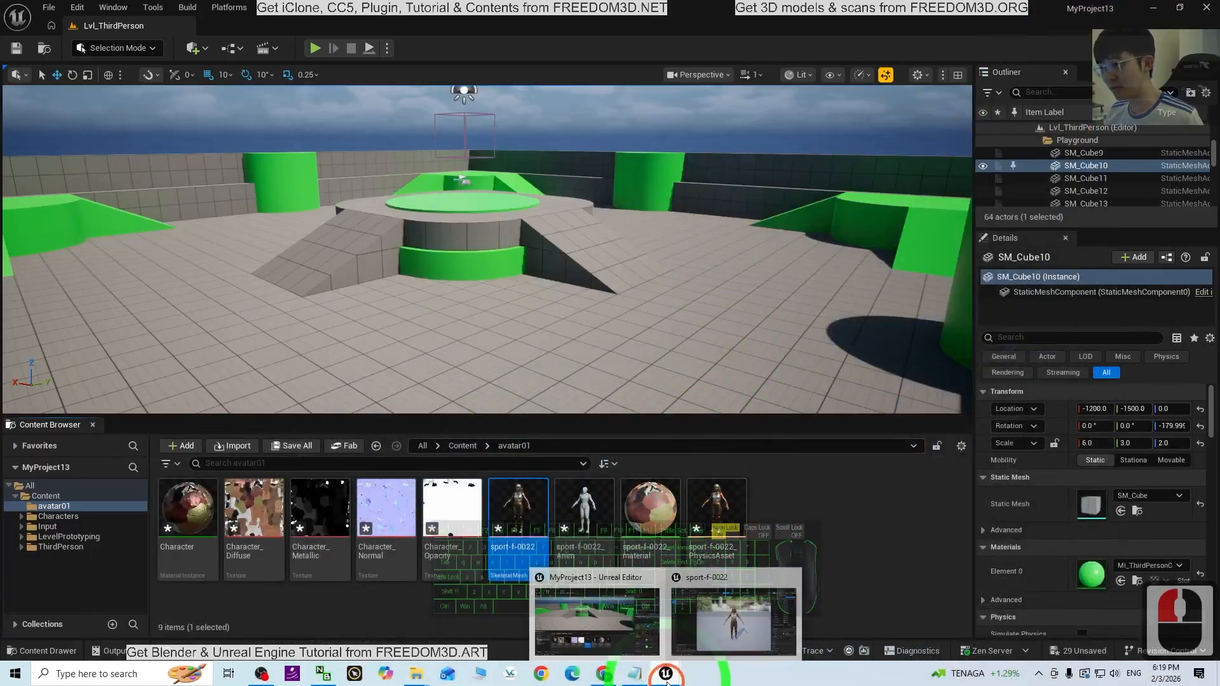
pyautogui.click(731, 621)
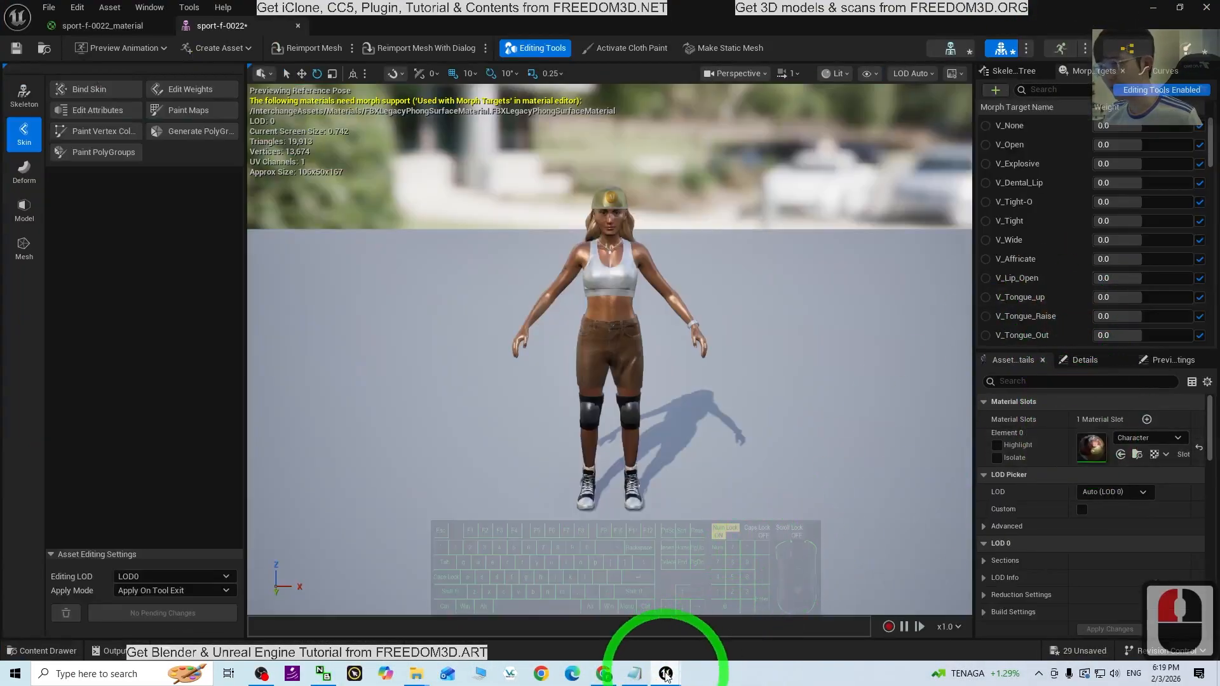
# - Set the roughness of sport-f-0022_material to 1.0 and save the material
pyautogui.click(667, 675)
pyautogui.click(89, 35)
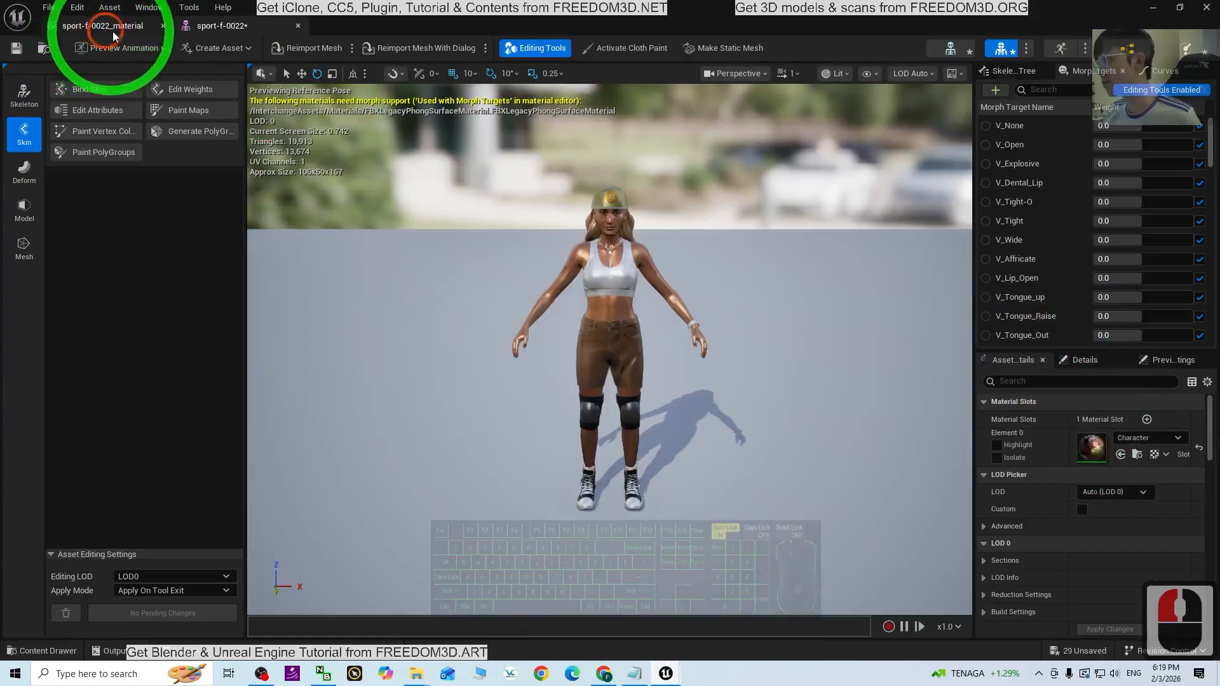
pyautogui.click(689, 236)
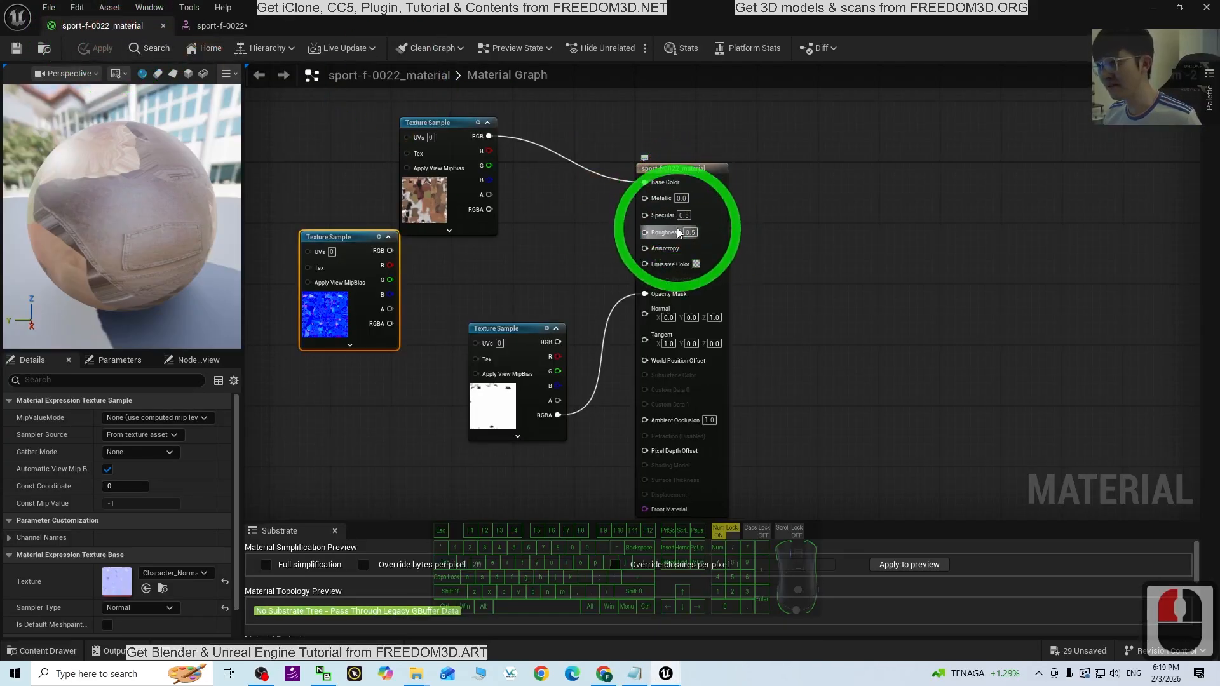
pyautogui.click(932, 224)
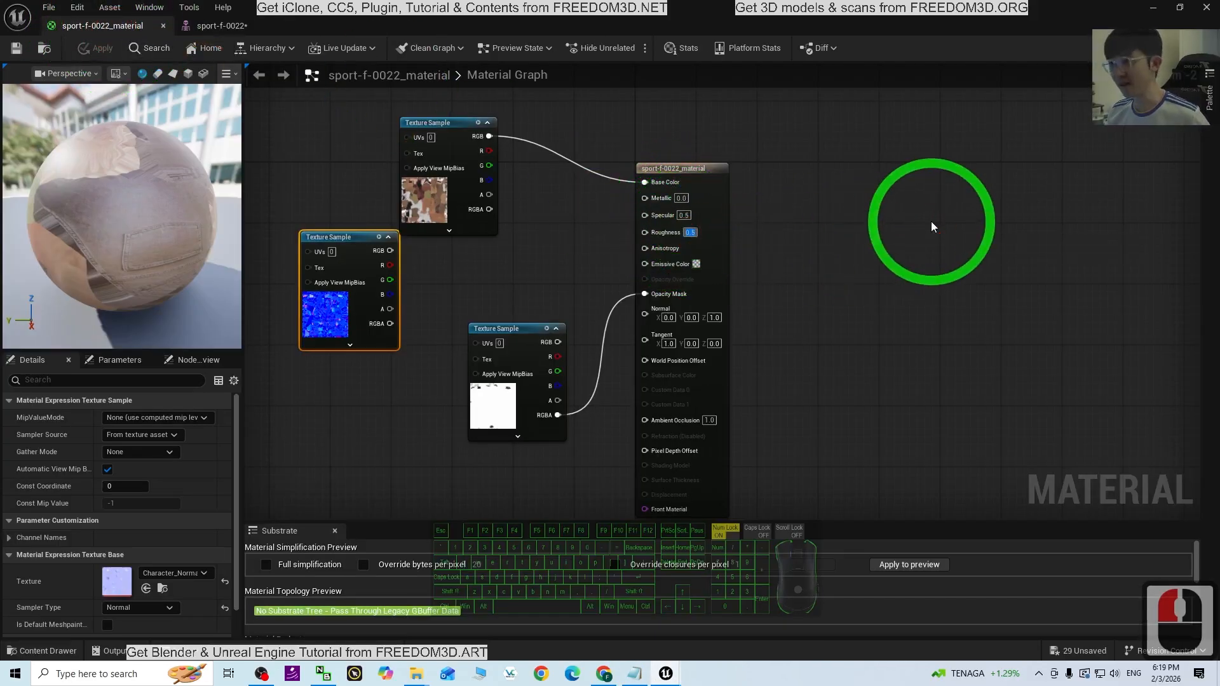
pyautogui.write('1')
pyautogui.press('Return')
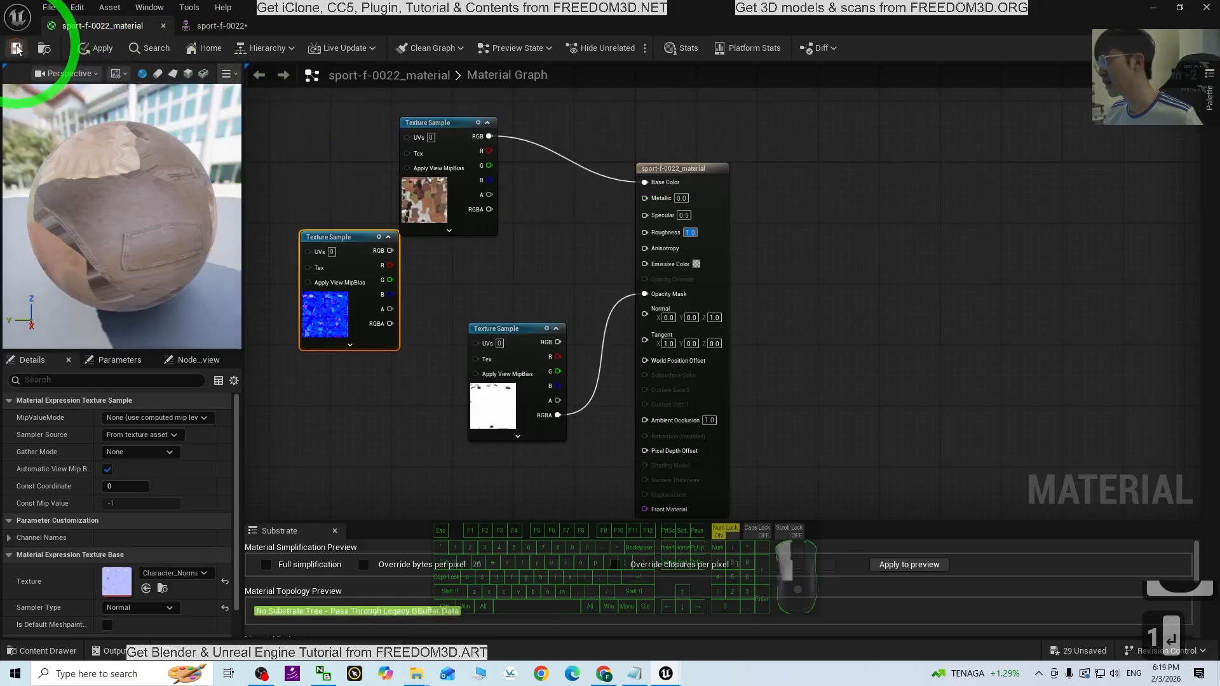
pyautogui.click(17, 48)
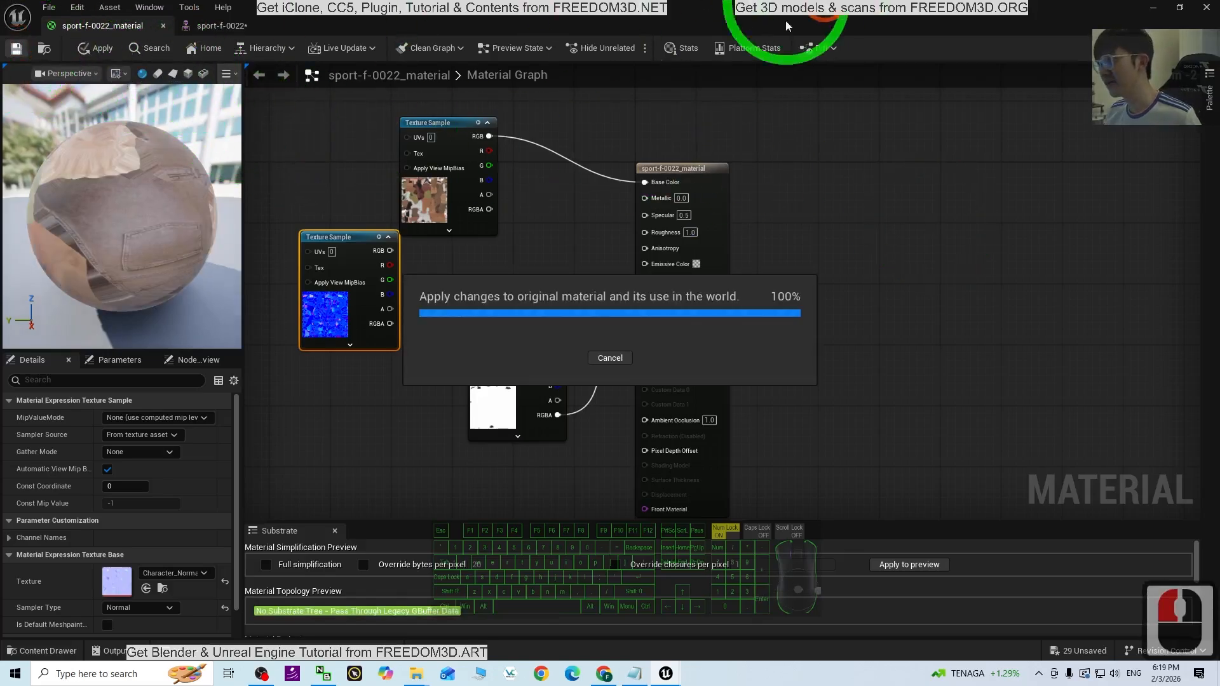
# - Assign sport-f-0022_material to Element 0 of the sport-f-0022 skeletal mesh and save the mesh
pyautogui.click(221, 27)
pyautogui.scroll(2, 368, 185)
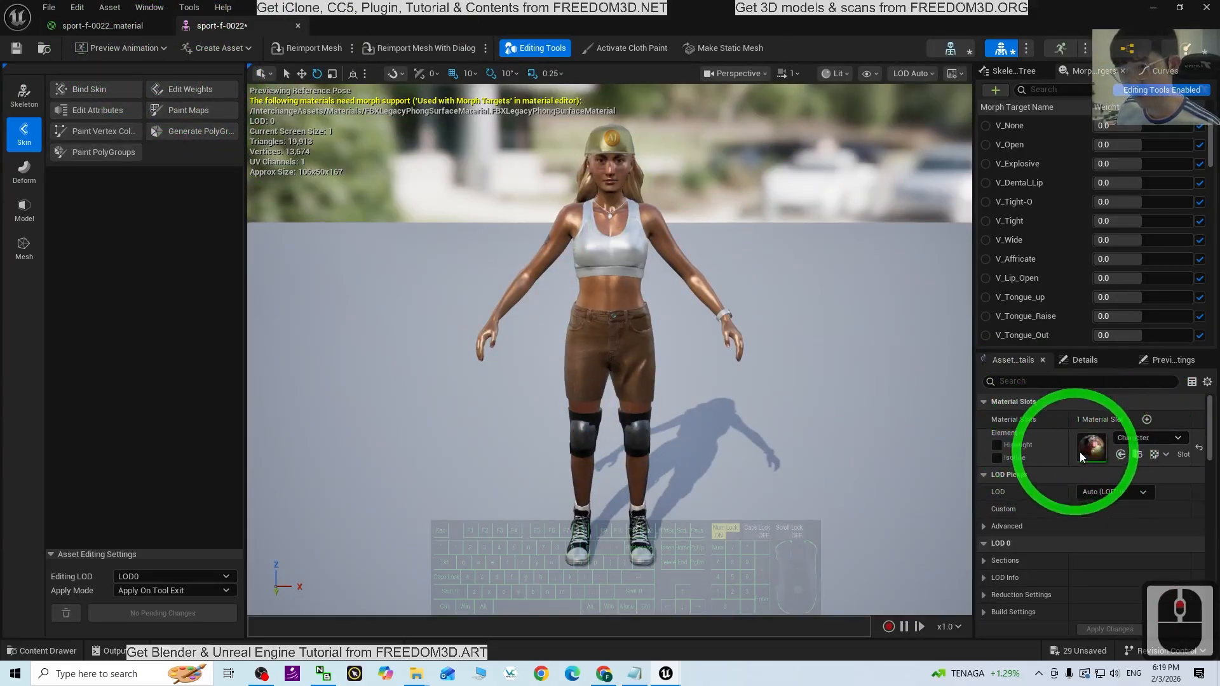
pyautogui.click(1128, 438)
pyautogui.scroll(-5, 1163, 325)
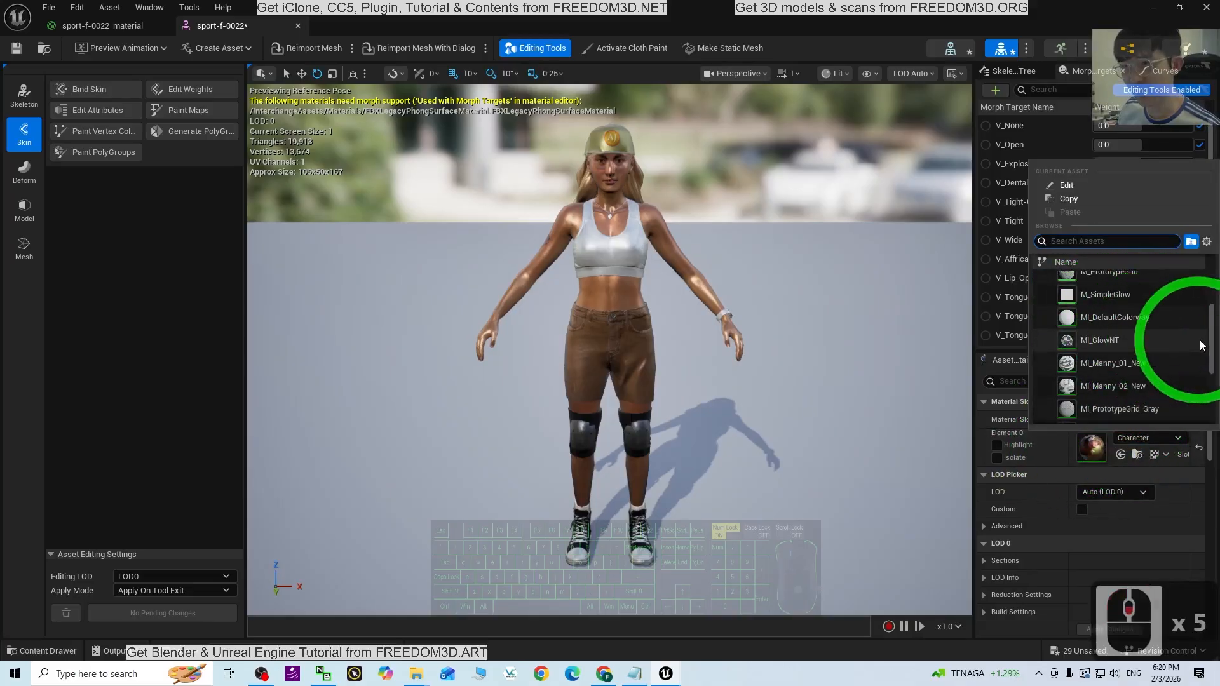
pyautogui.moveTo(1212, 346); pyautogui.dragTo(1212, 400)
pyautogui.click(1127, 419)
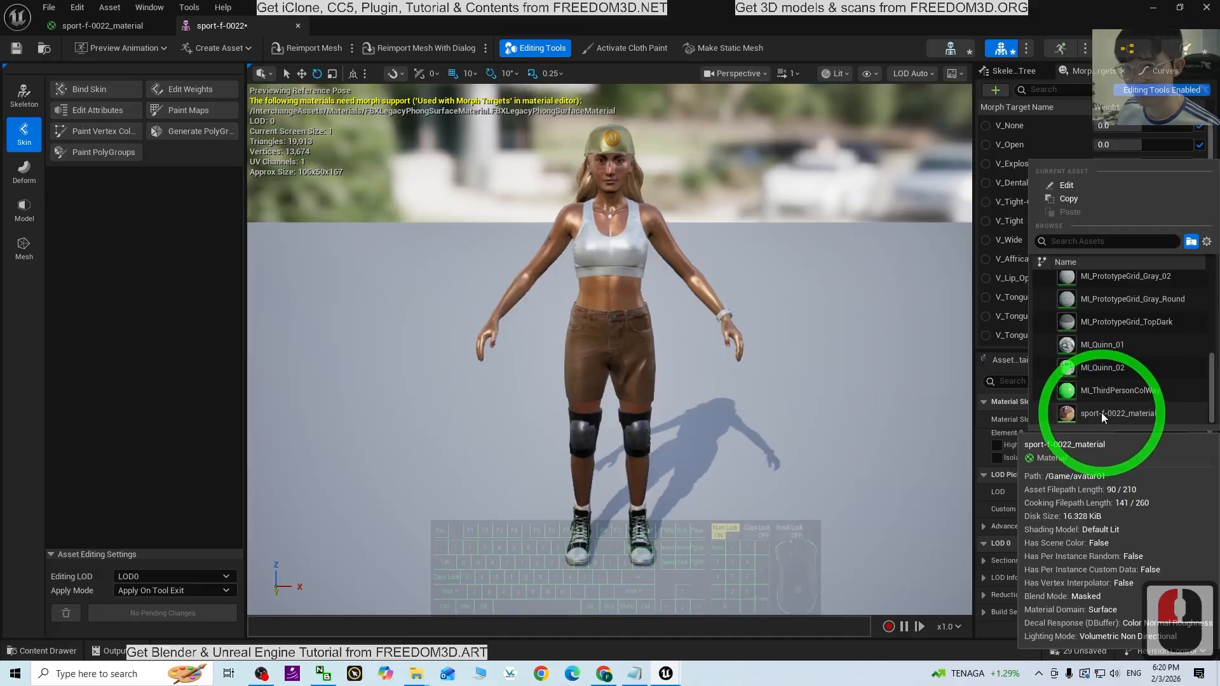
pyautogui.click(1102, 414)
pyautogui.click(674, 316)
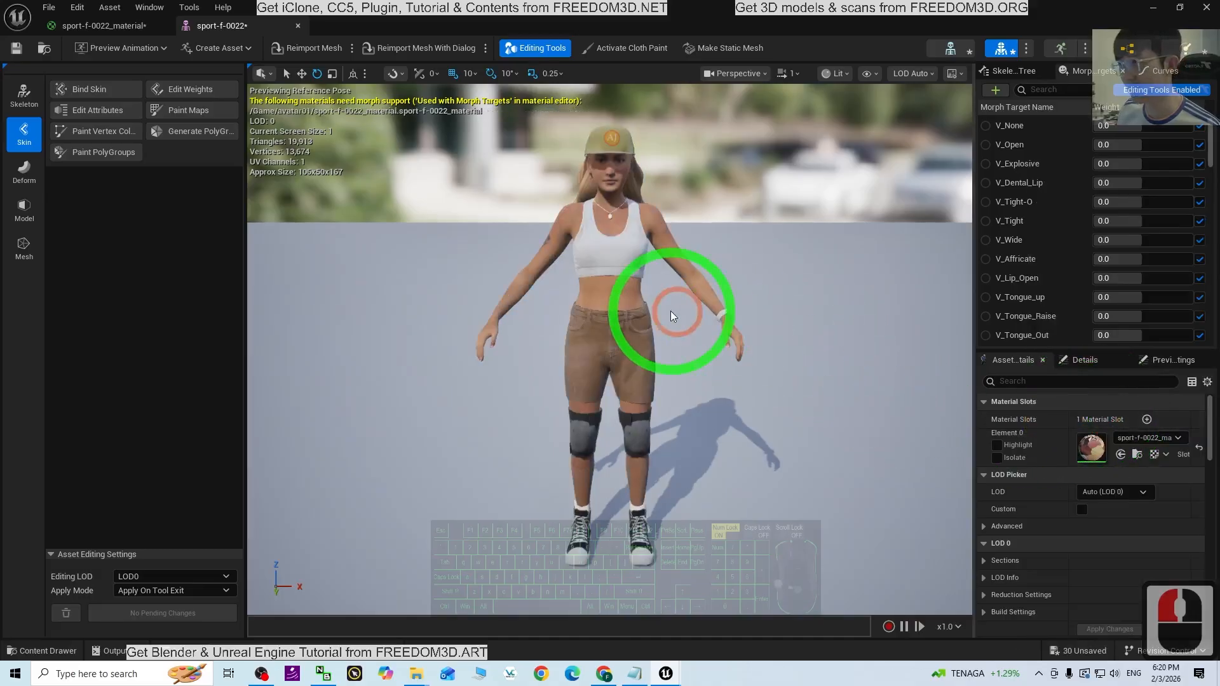
pyautogui.click(16, 48)
# - Connect the normal texture's RGB output to the Normal input of sport-f-0022_material and save the material
pyautogui.scroll(2, 826, 445)
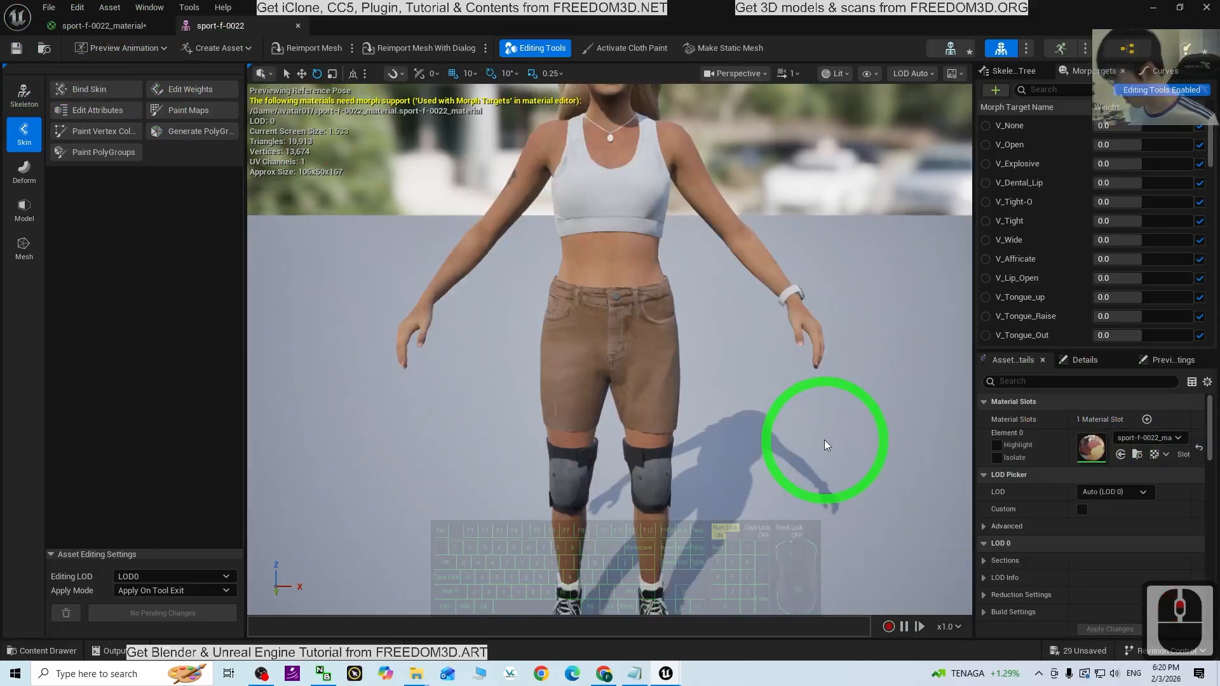
pyautogui.scroll(-3, 825, 445)
pyautogui.keyDown('alt'); pyautogui.moveTo(798, 408); pyautogui.dragTo(711, 339); pyautogui.keyUp('alt')
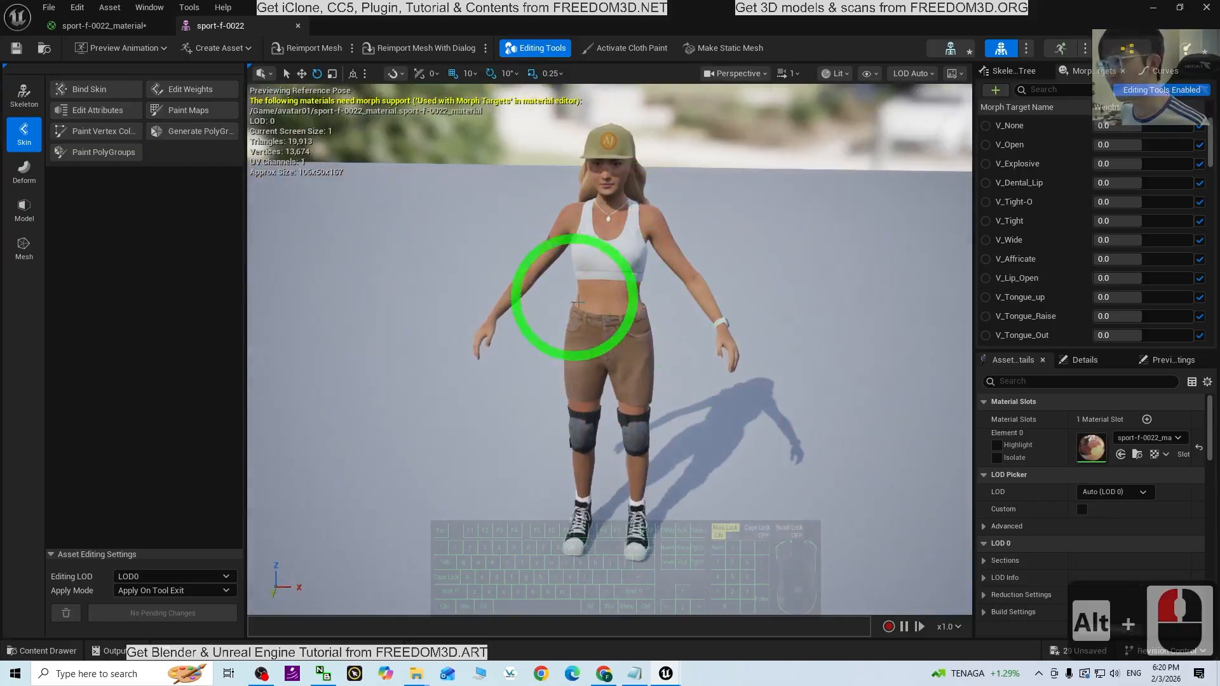
pyautogui.click(105, 26)
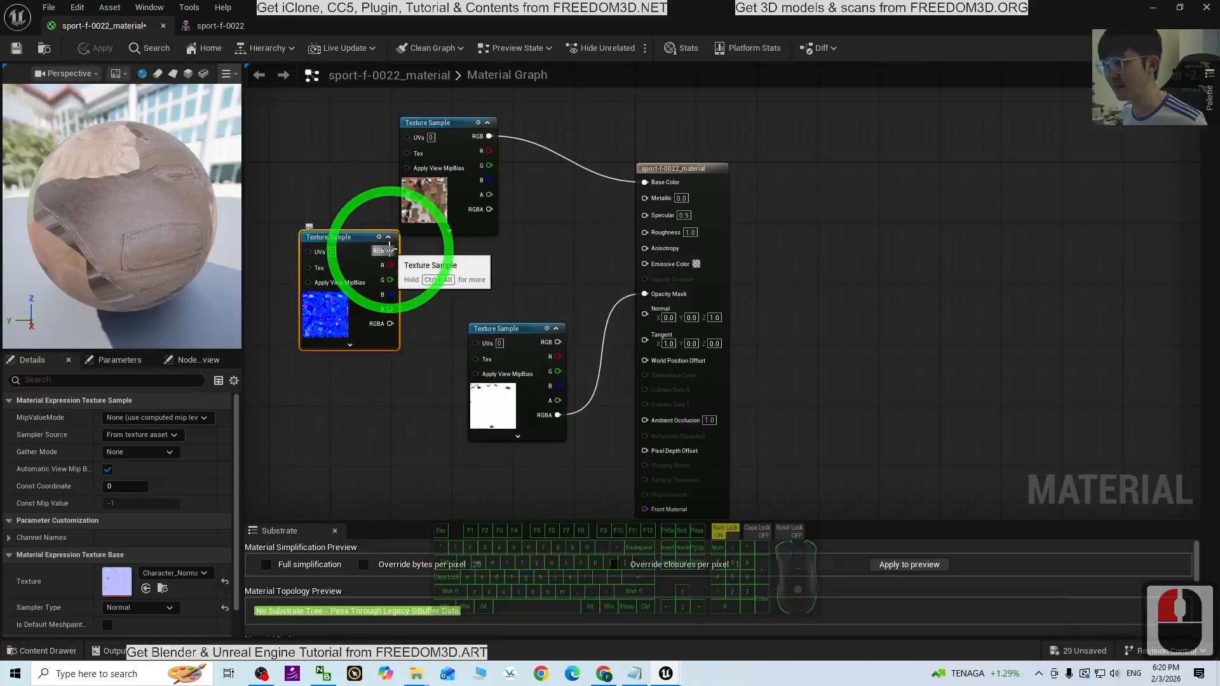
pyautogui.moveTo(515, 266); pyautogui.dragTo(644, 315)
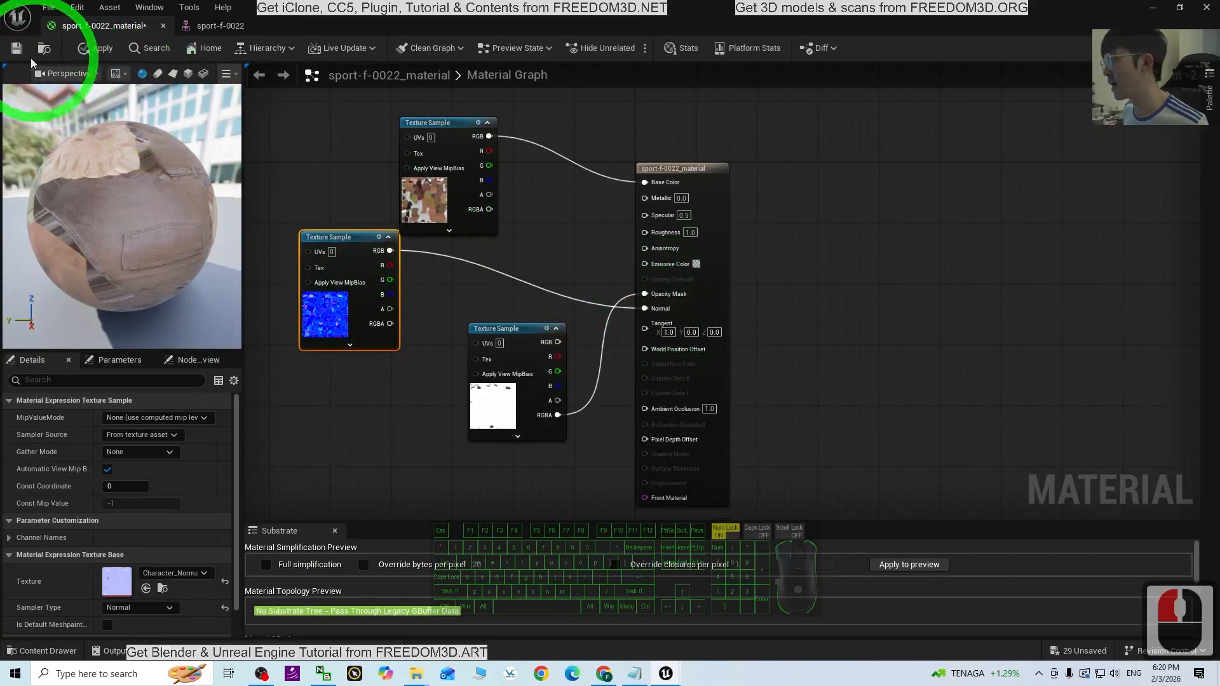
pyautogui.click(16, 49)
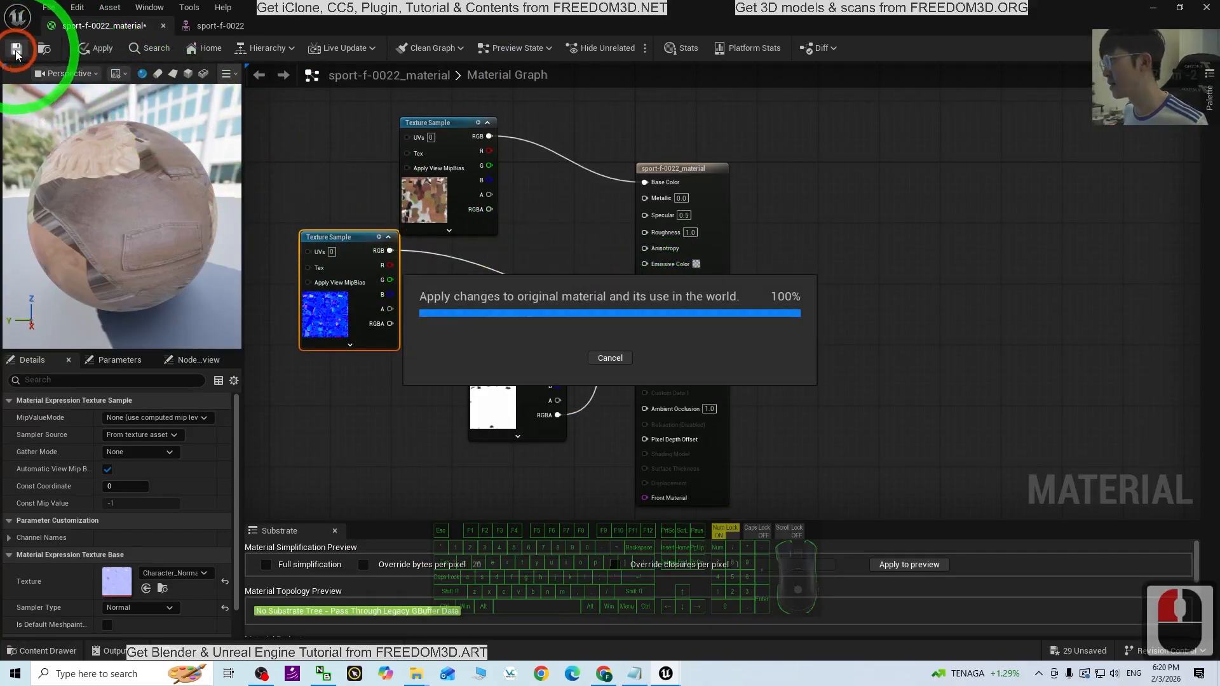
# - Check the character's surface from the side and move the opacity texture sample below the normal texture sample in the material graph
pyautogui.click(666, 675)
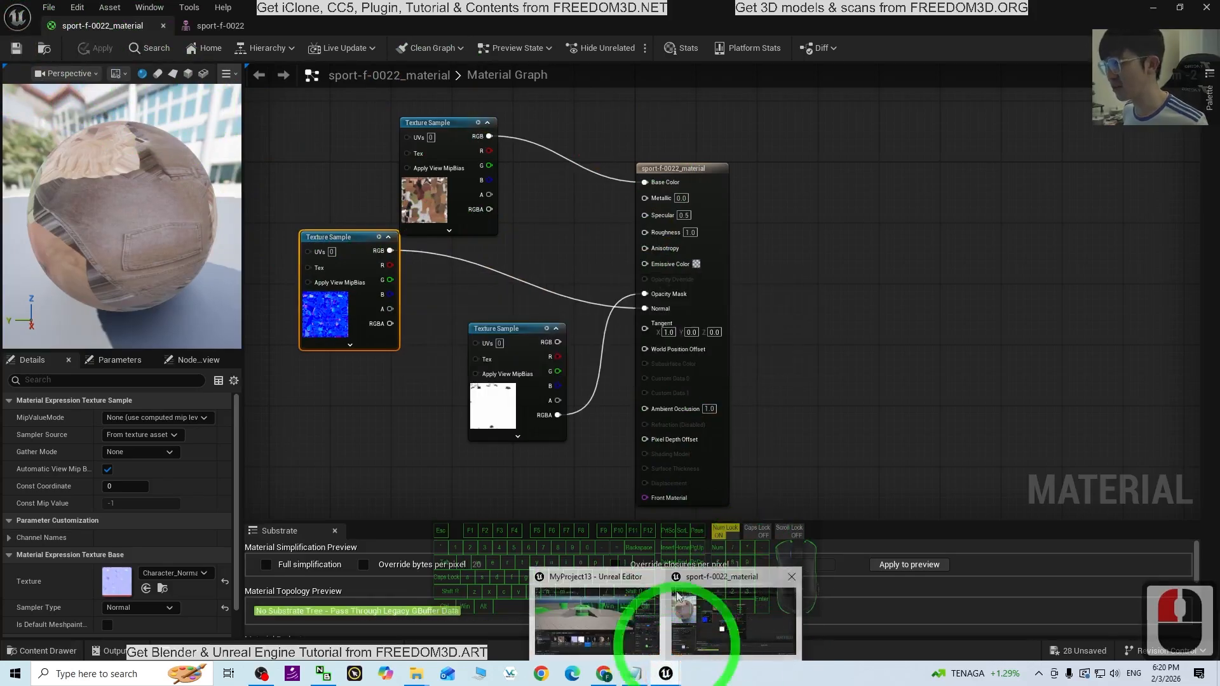
pyautogui.click(202, 26)
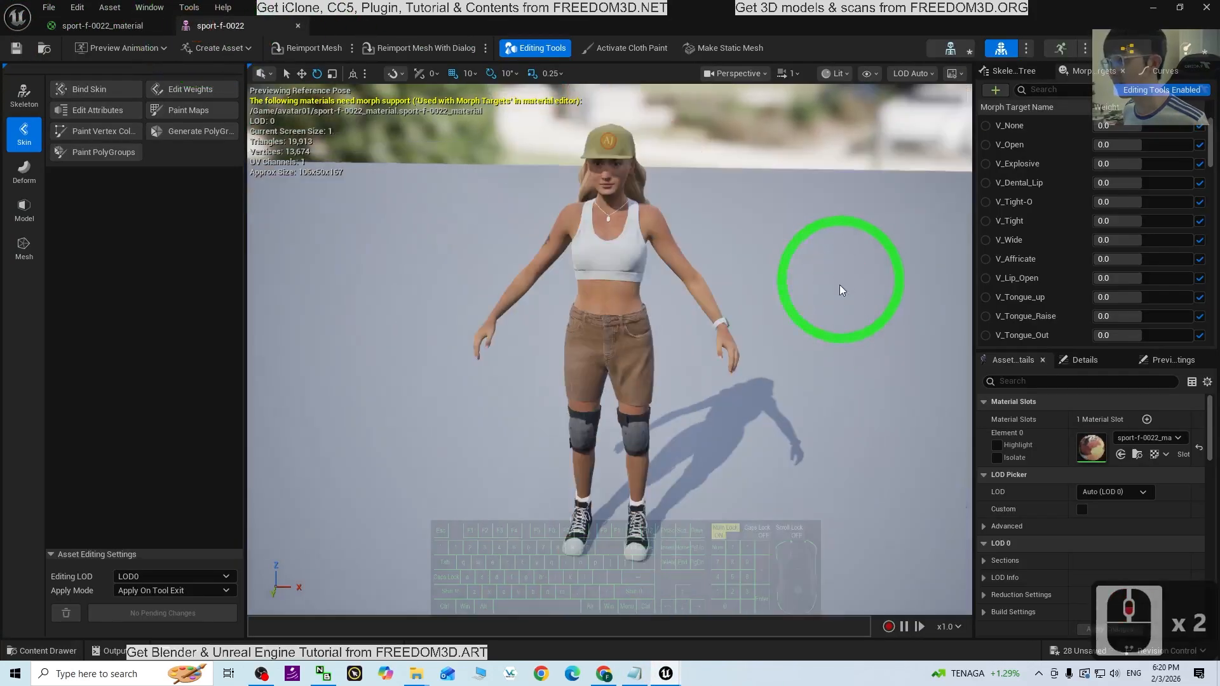
pyautogui.keyDown('alt'); pyautogui.moveTo(752, 314); pyautogui.dragTo(269, 265); pyautogui.keyUp('alt')
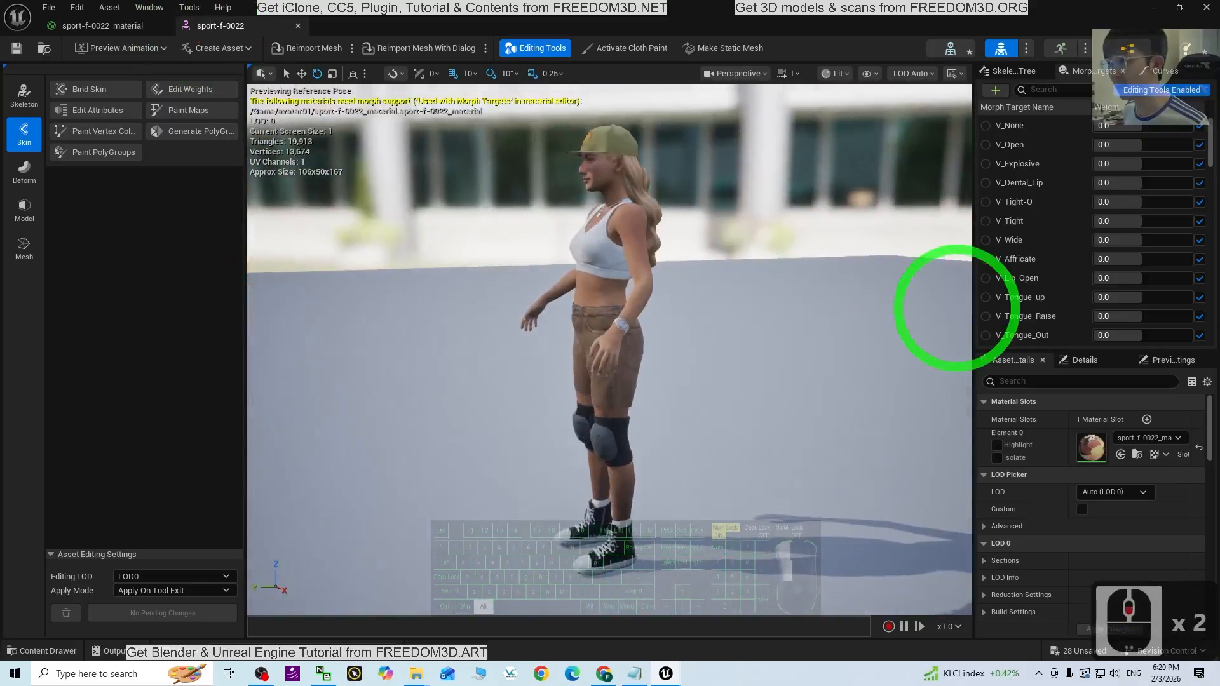
pyautogui.click(114, 27)
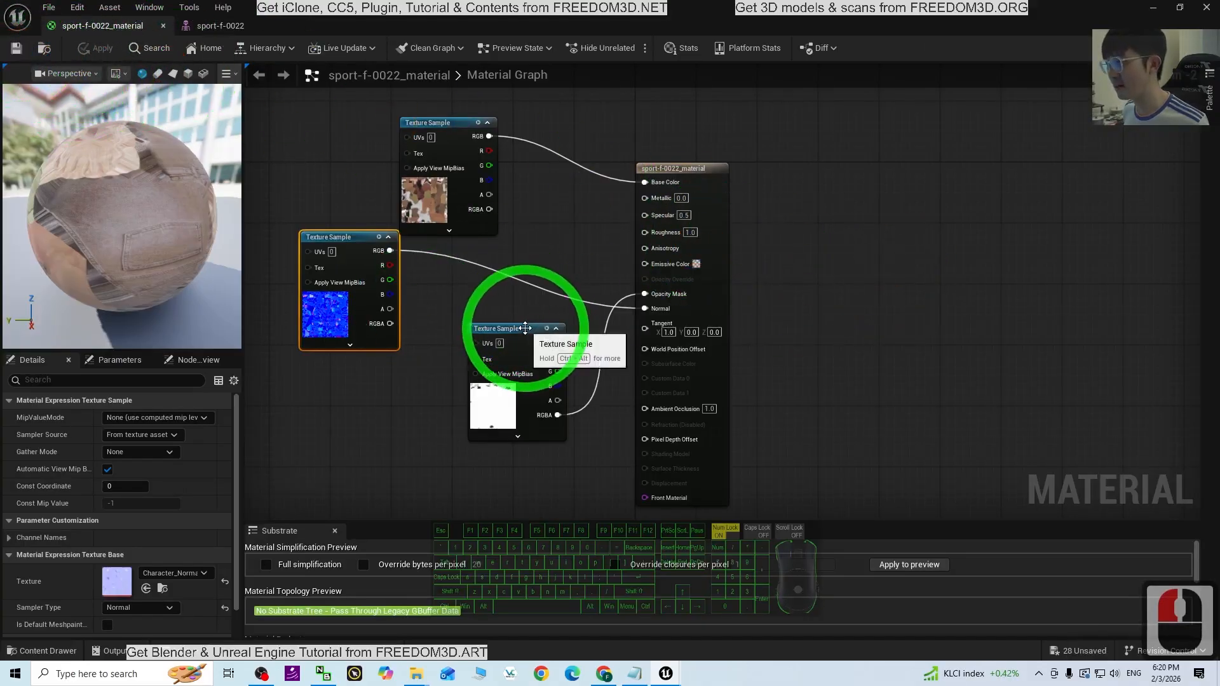
pyautogui.moveTo(525, 328); pyautogui.dragTo(448, 358)
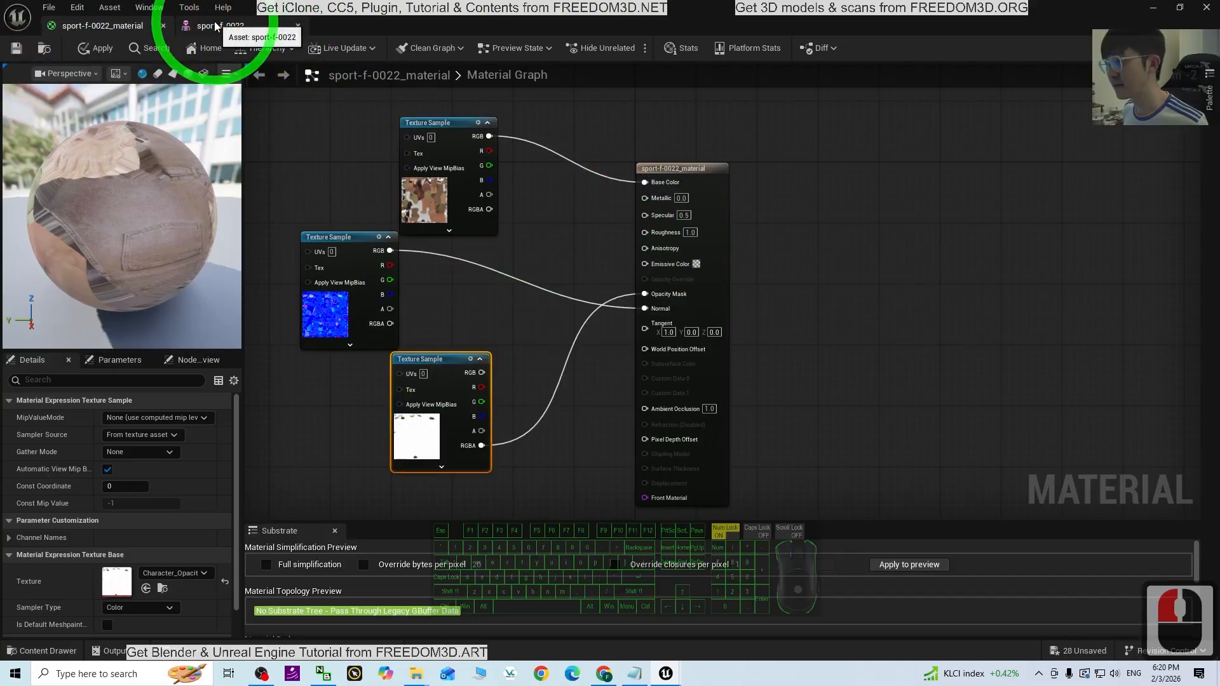
# - Inspect the textured character up close, from the hand and watch to the face, cap and hair
pyautogui.click(215, 21)
pyautogui.doubleClick(691, 229)
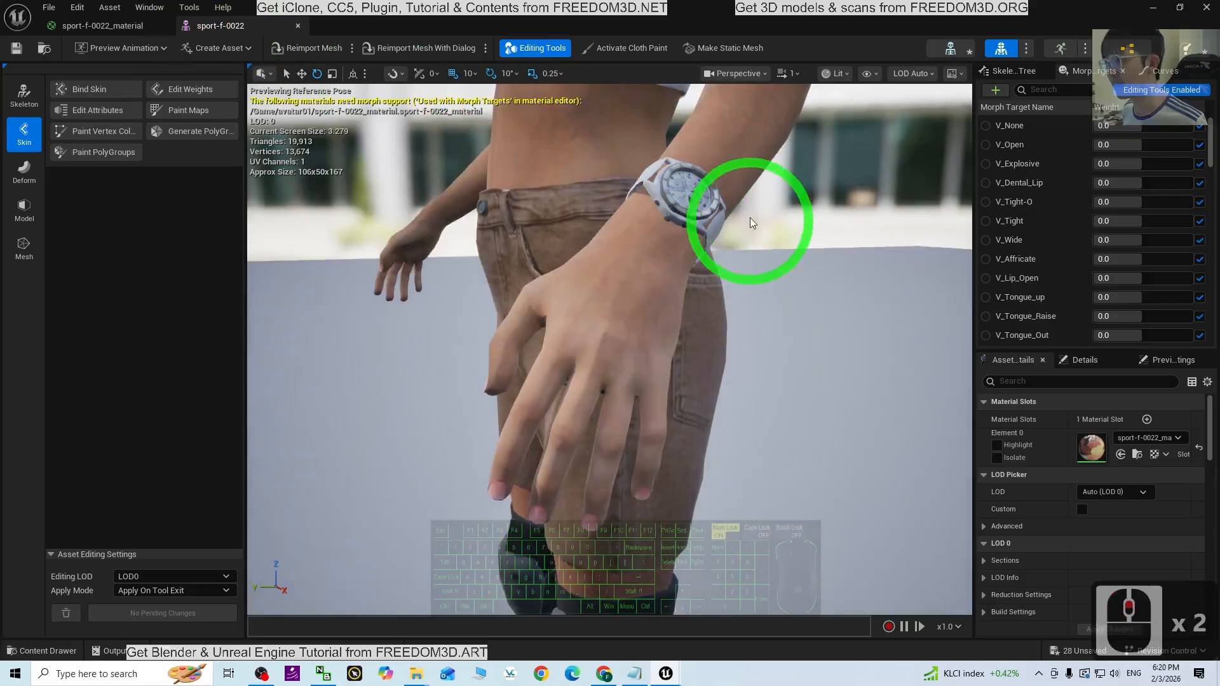
pyautogui.moveTo(751, 220); pyautogui.dragTo(755, 172, button='middle')
pyautogui.scroll(2, 704, 291)
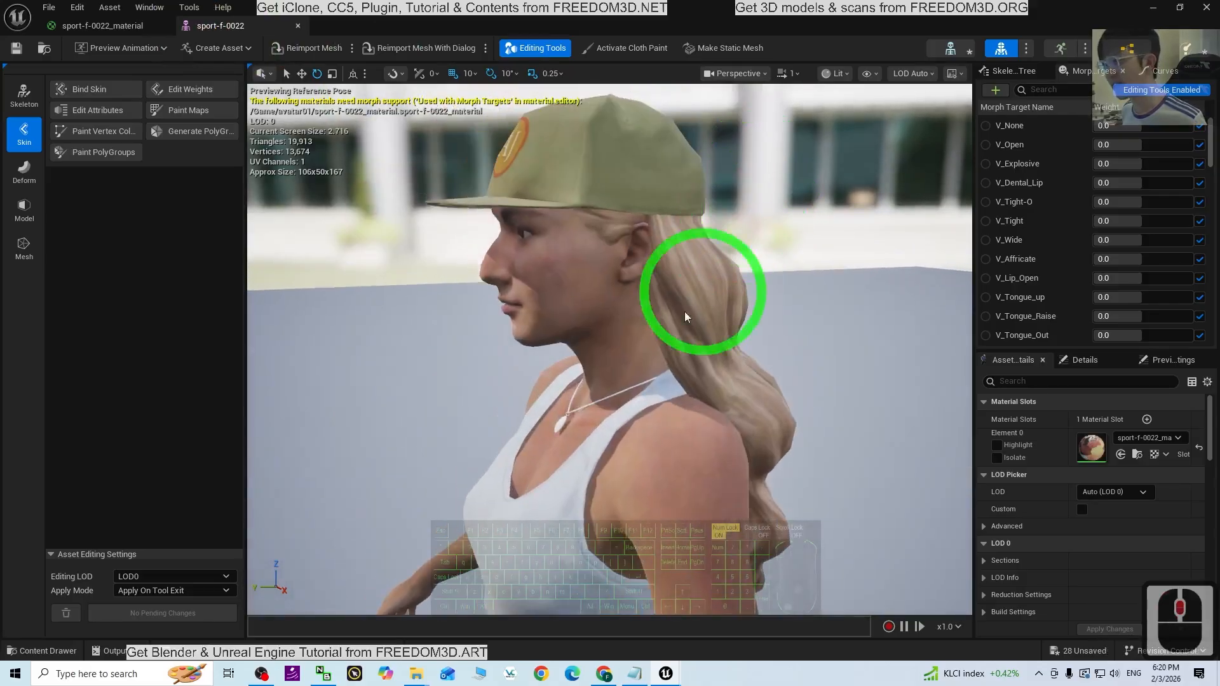
pyautogui.keyDown('alt'); pyautogui.moveTo(594, 448); pyautogui.dragTo(661, 441); pyautogui.keyUp('alt')
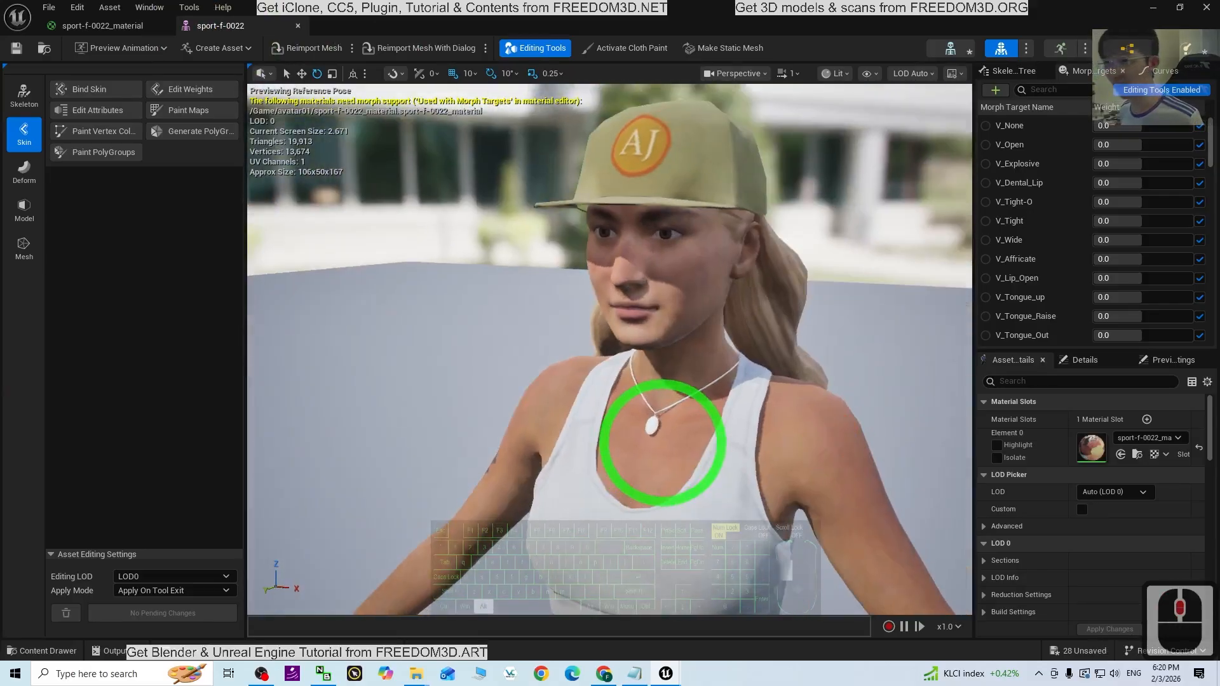
pyautogui.scroll(-5, 560, 479)
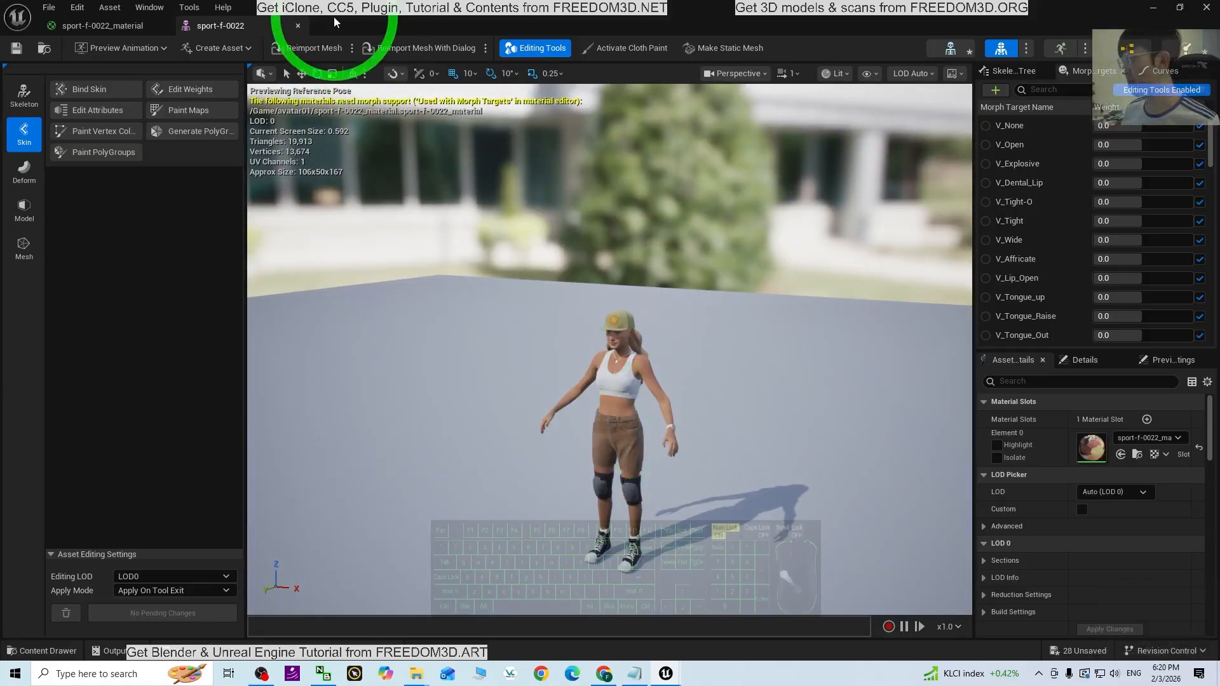
# - Close the asset editors, apply the pending changes to the original material, and show the project's Content folder
pyautogui.click(1199, 14)
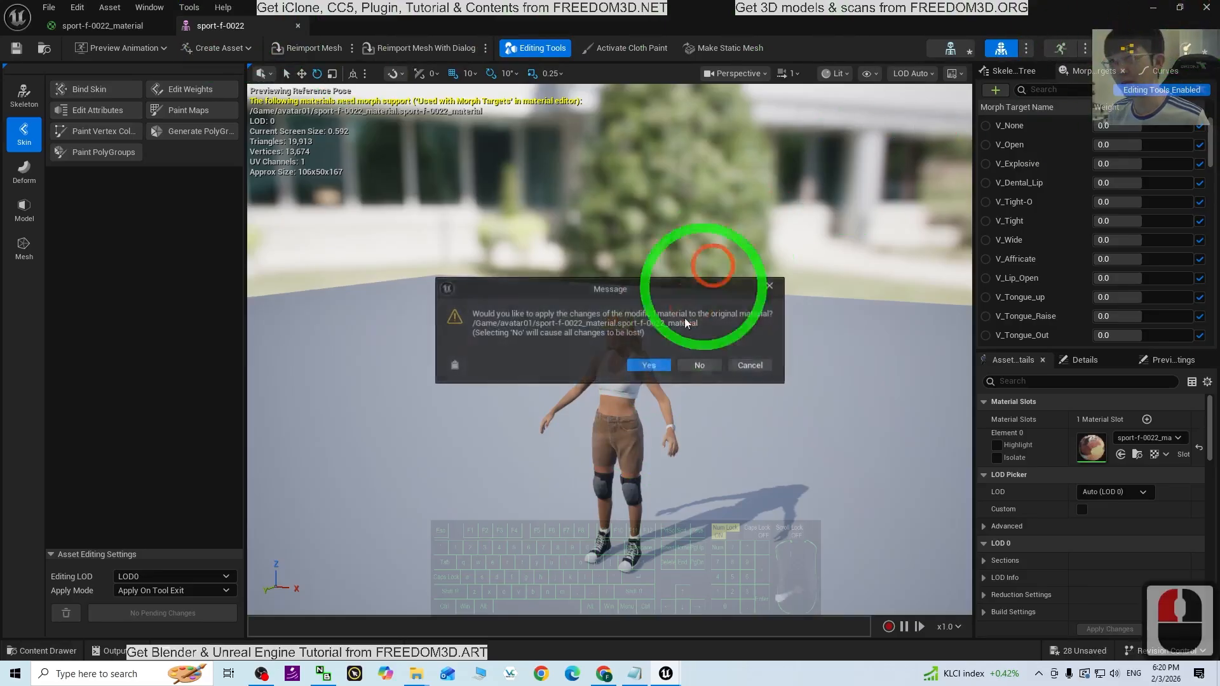
pyautogui.click(649, 367)
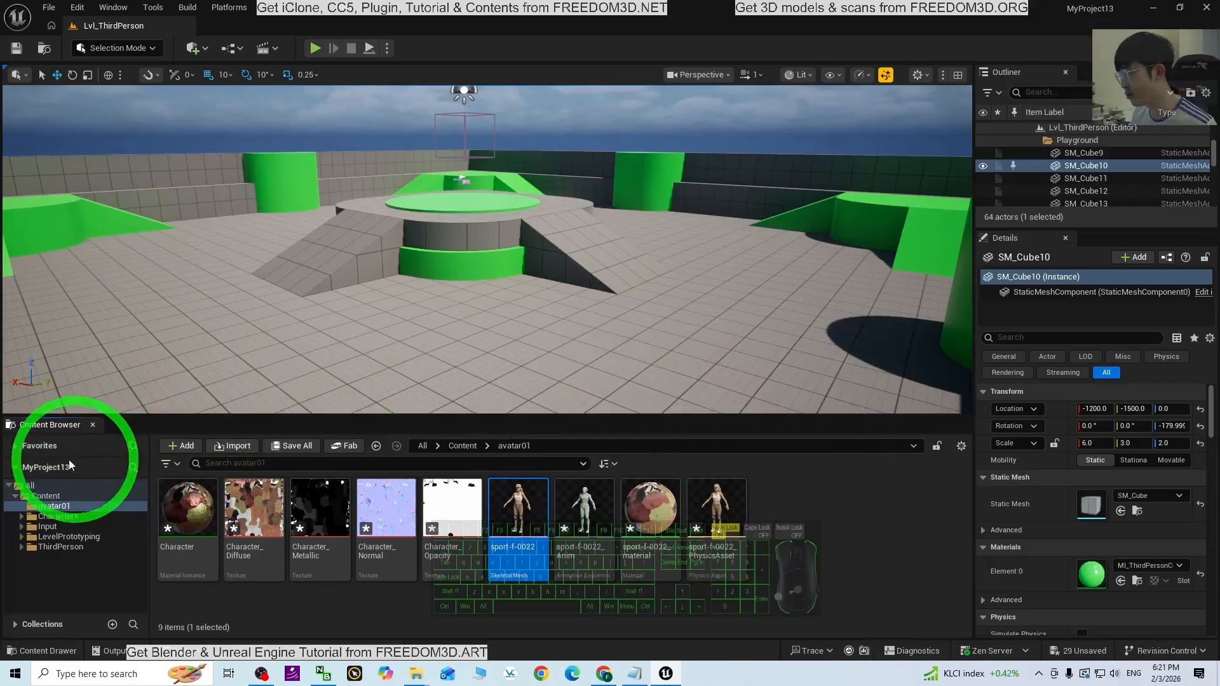
pyautogui.click(43, 495)
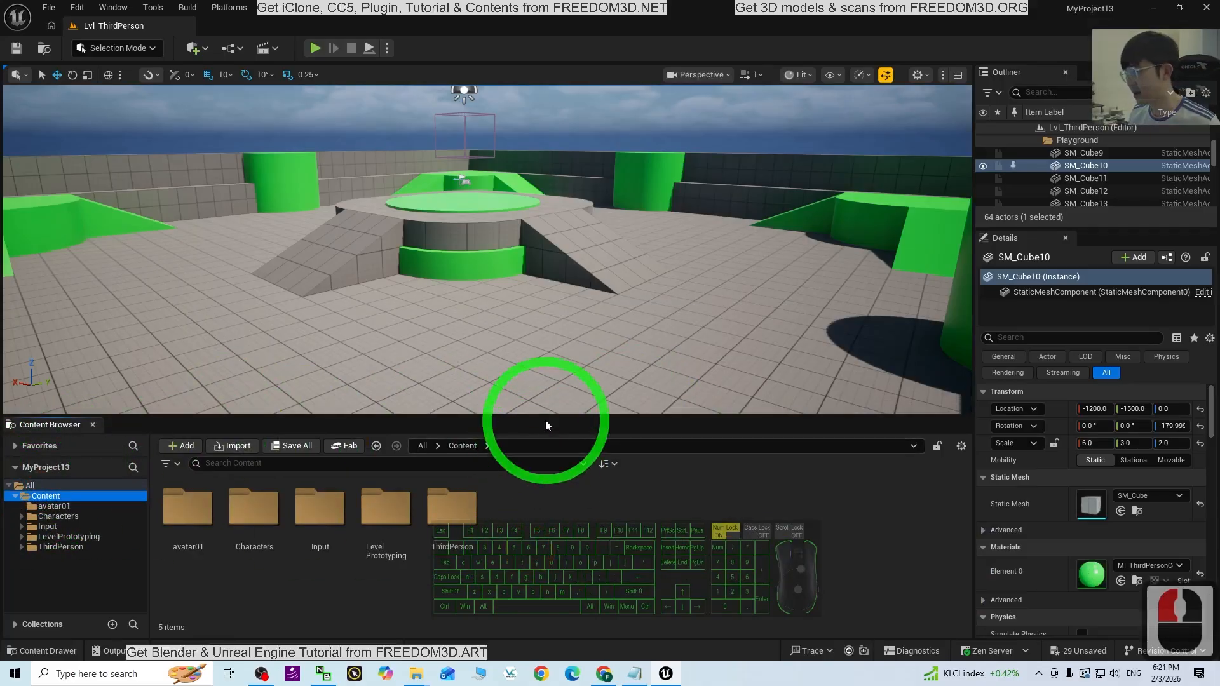
# - Play the third-person level, run and jump with the default mannequin character, and end the play session
pyautogui.moveTo(546, 416); pyautogui.dragTo(545, 488)
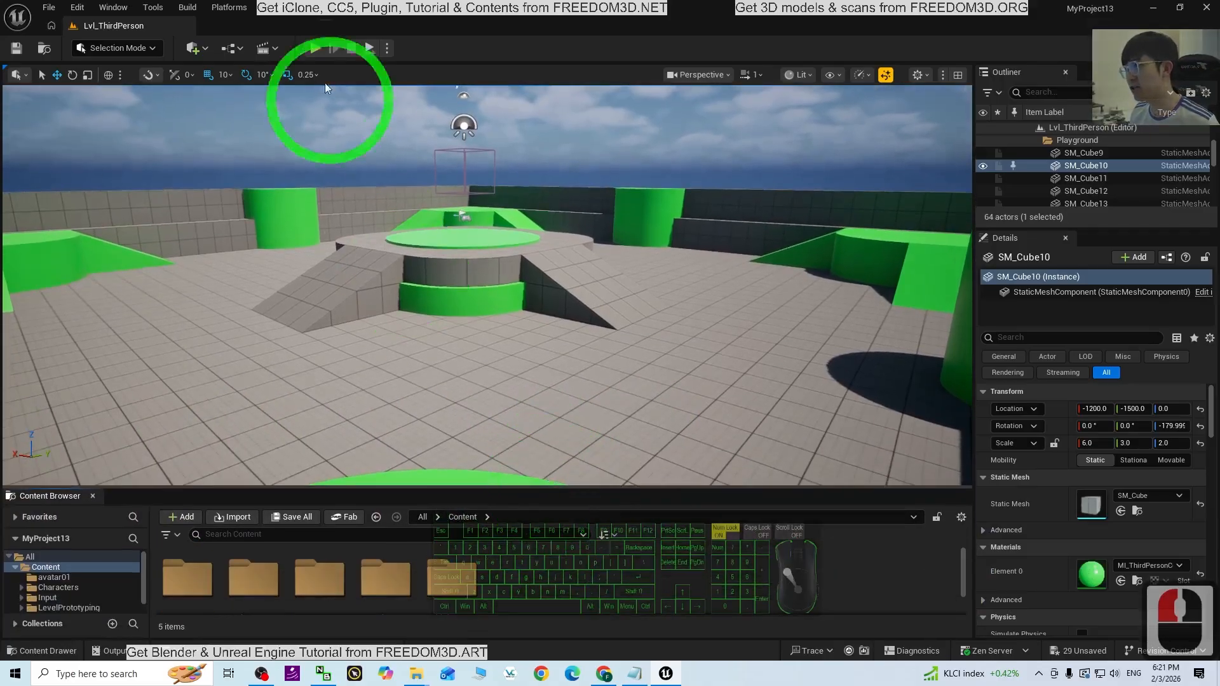
pyautogui.click(313, 48)
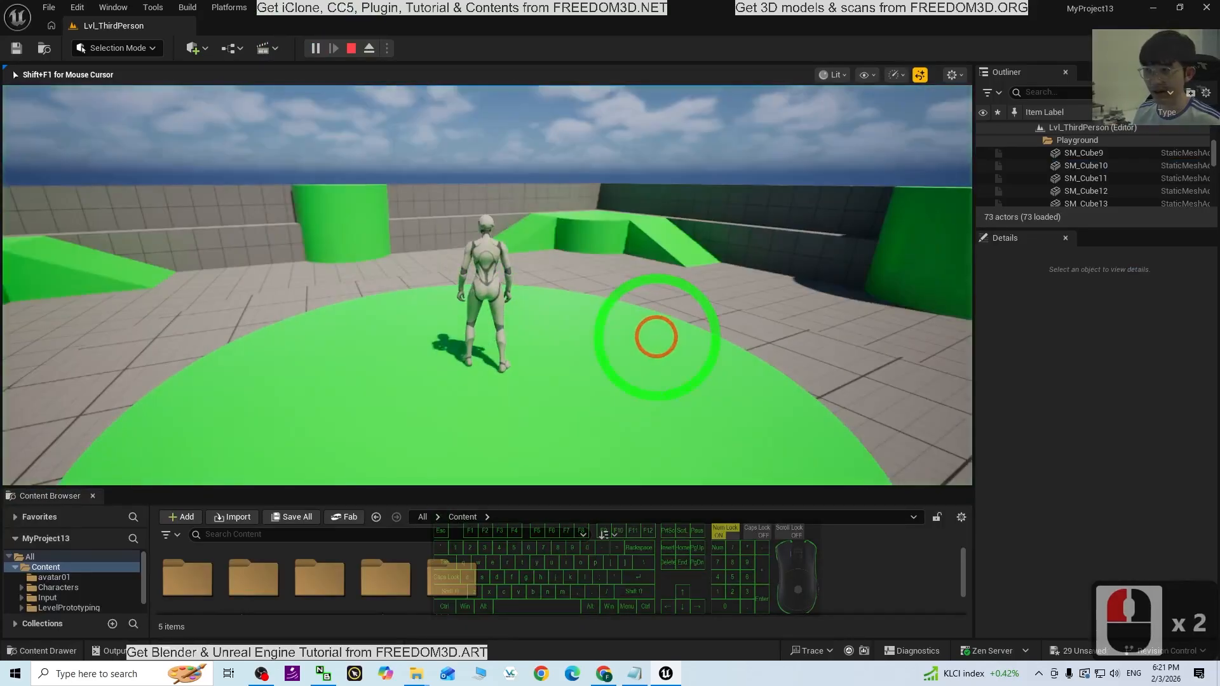
pyautogui.press('s')
pyautogui.press('d')
pyautogui.press('s')
pyautogui.press('a')
pyautogui.press('s')
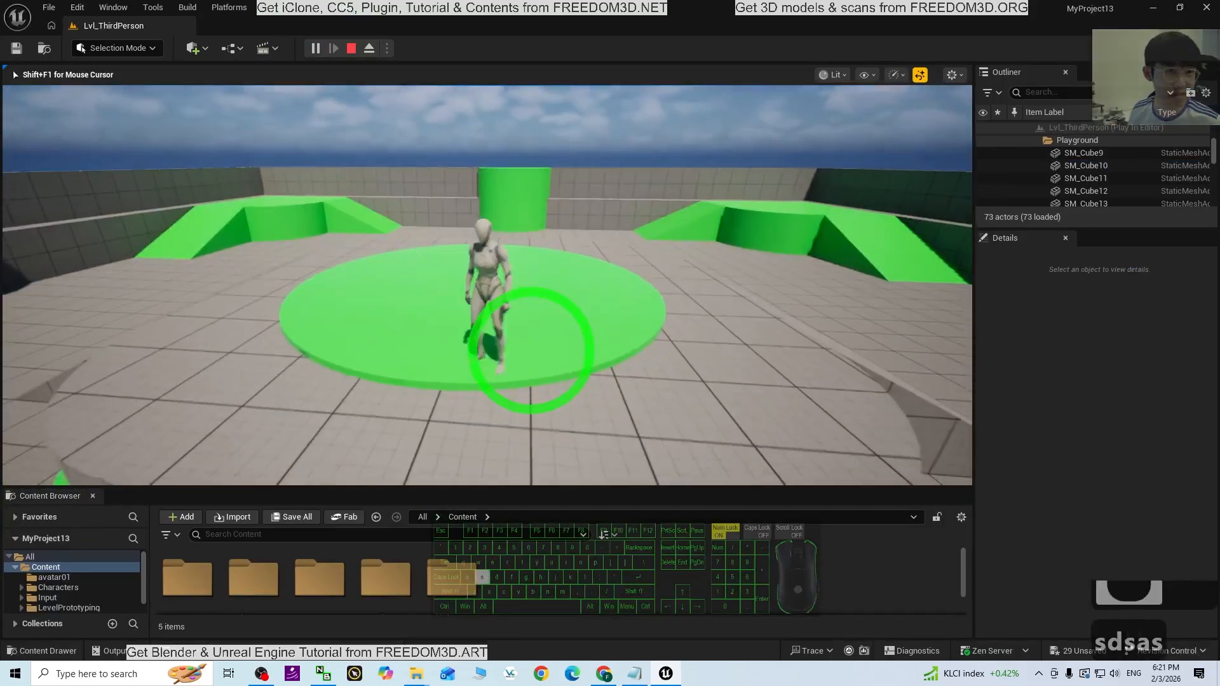
pyautogui.press('d')
pyautogui.press('w')
pyautogui.press('a')
pyautogui.press('space')
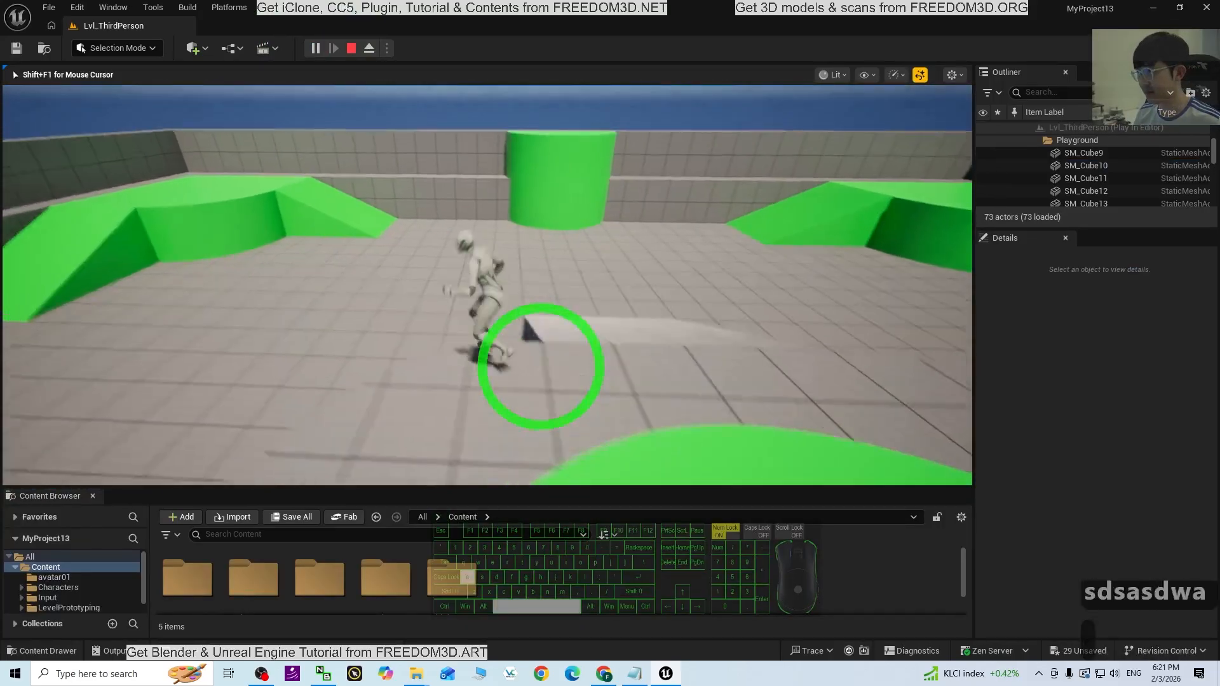
pyautogui.press('s')
pyautogui.press('Escape')
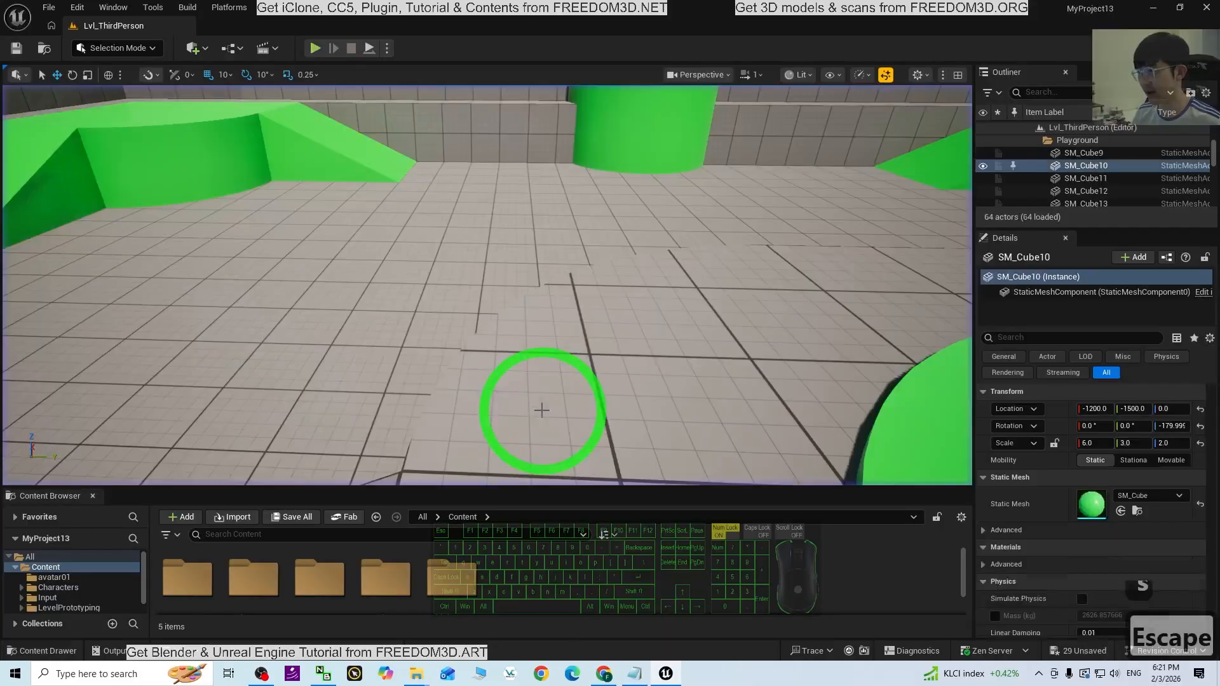
pyautogui.press('Escape')
# - Open the BP_ThirdPersonCharacter blueprint from the ThirdPerson/Blueprints folder
pyautogui.moveTo(510, 487); pyautogui.dragTo(519, 369)
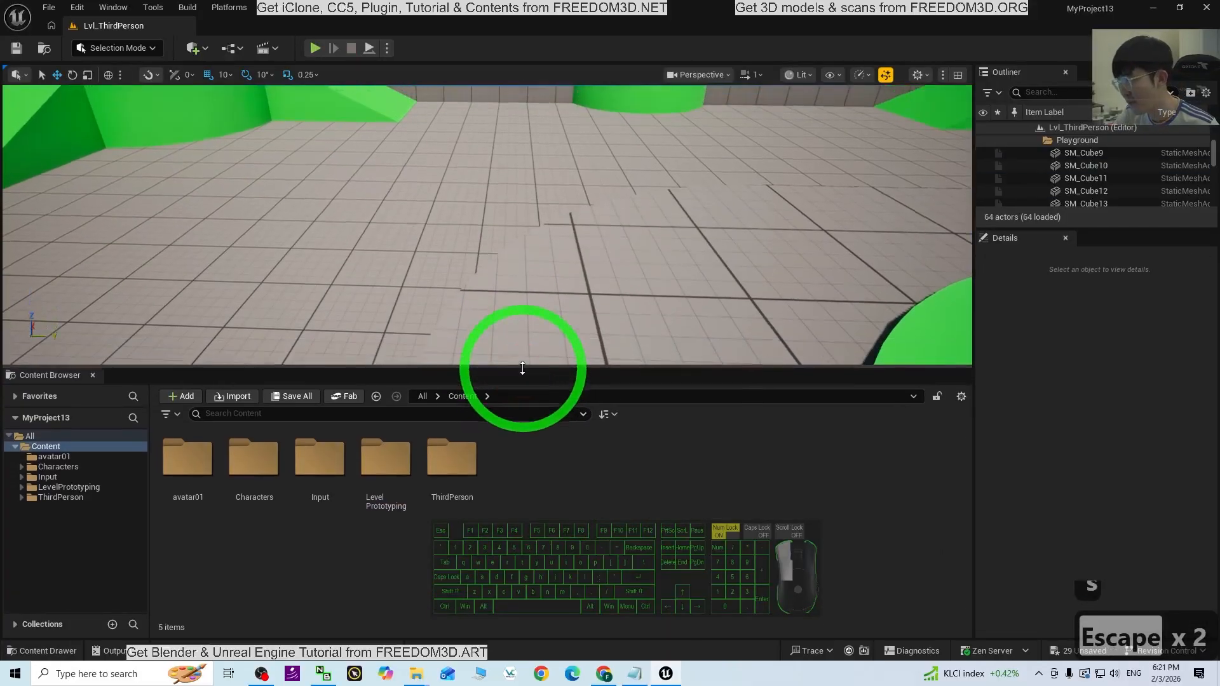
pyautogui.doubleClick(467, 467)
pyautogui.doubleClick(197, 472)
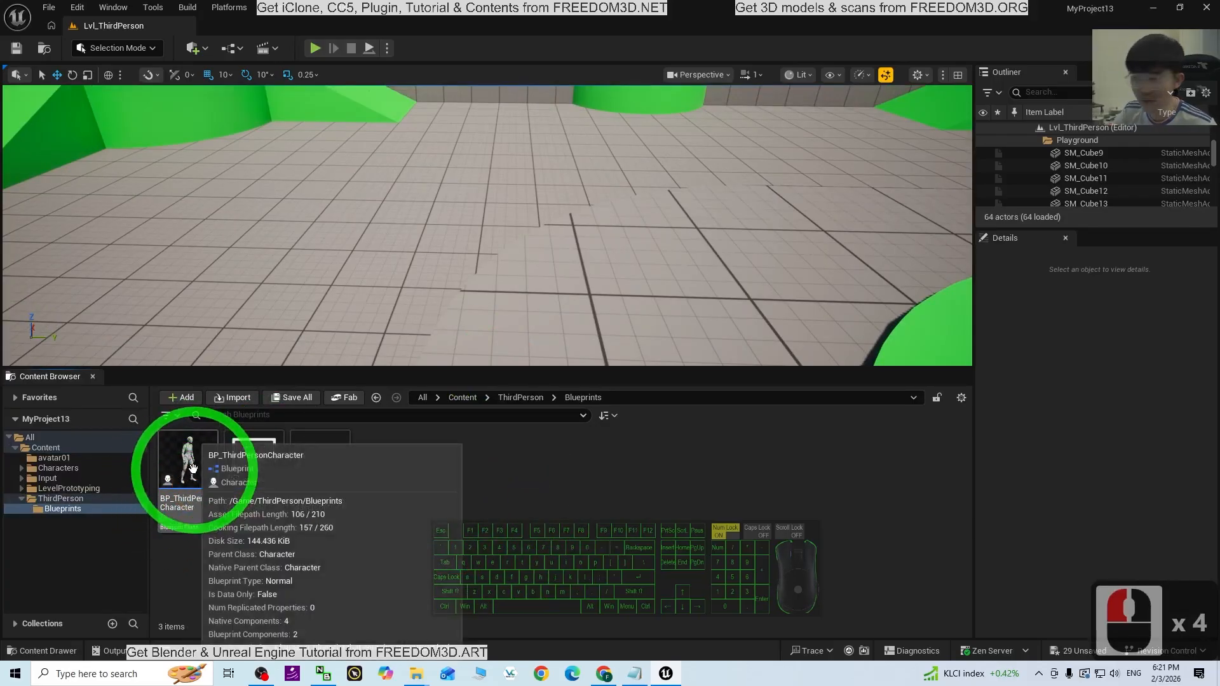
pyautogui.doubleClick(193, 469)
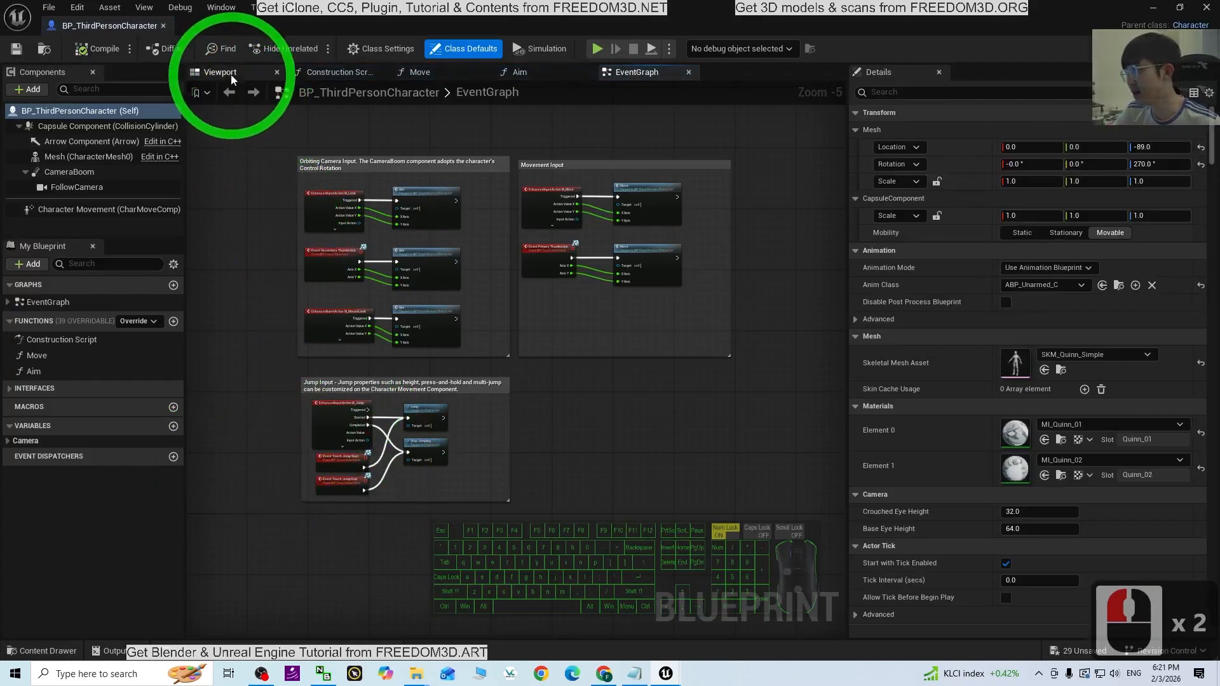
# - Set the character Mesh component's skeletal mesh asset to sport-f-0022 and close the blueprint editor
pyautogui.click(232, 79)
pyautogui.click(65, 161)
pyautogui.doubleClick(462, 341)
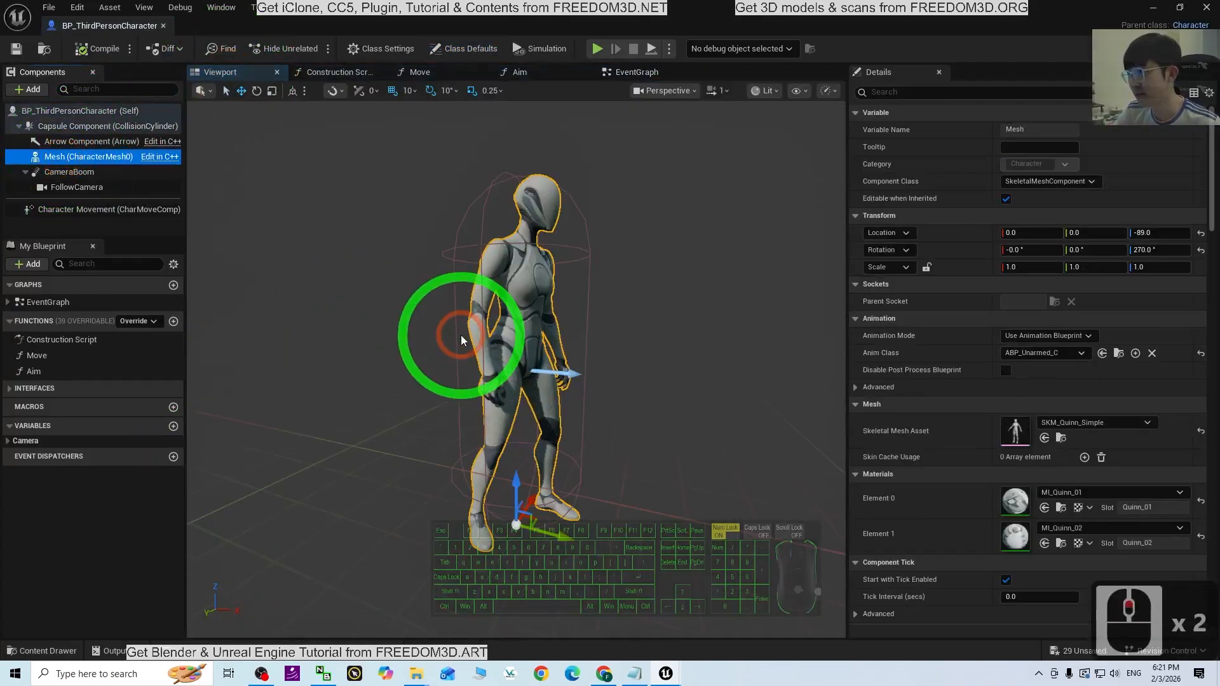
pyautogui.click(229, 92)
pyautogui.click(228, 74)
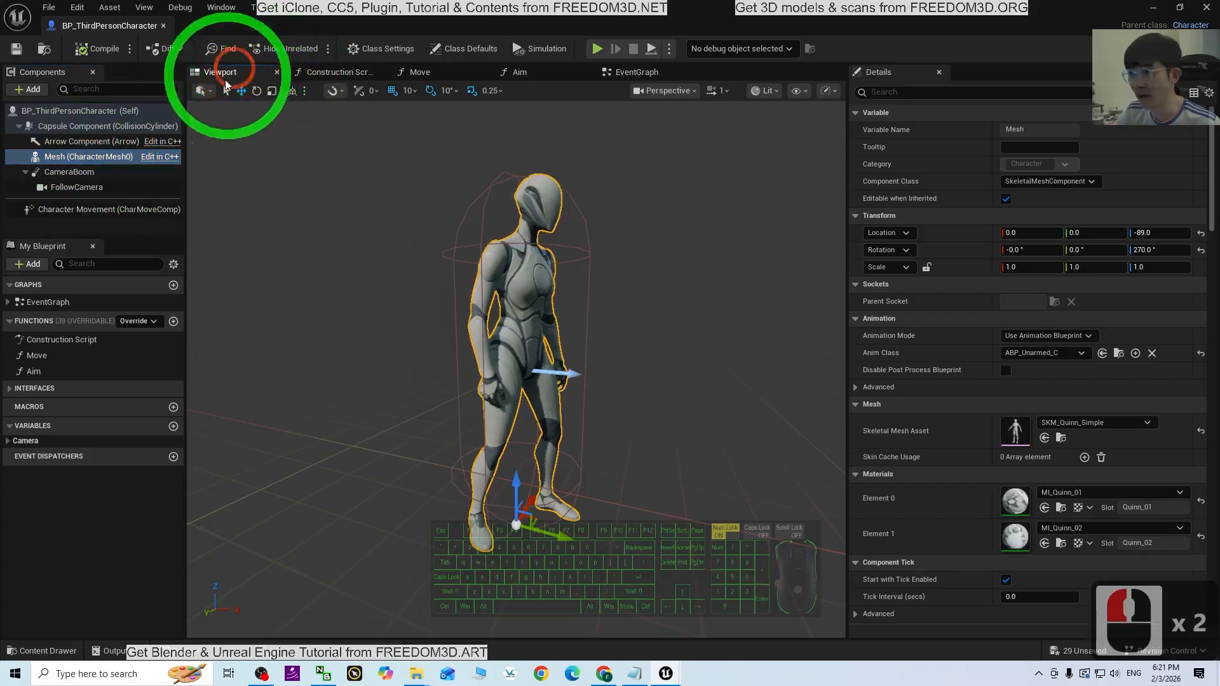
pyautogui.click(1066, 425)
pyautogui.moveTo(1096, 315)
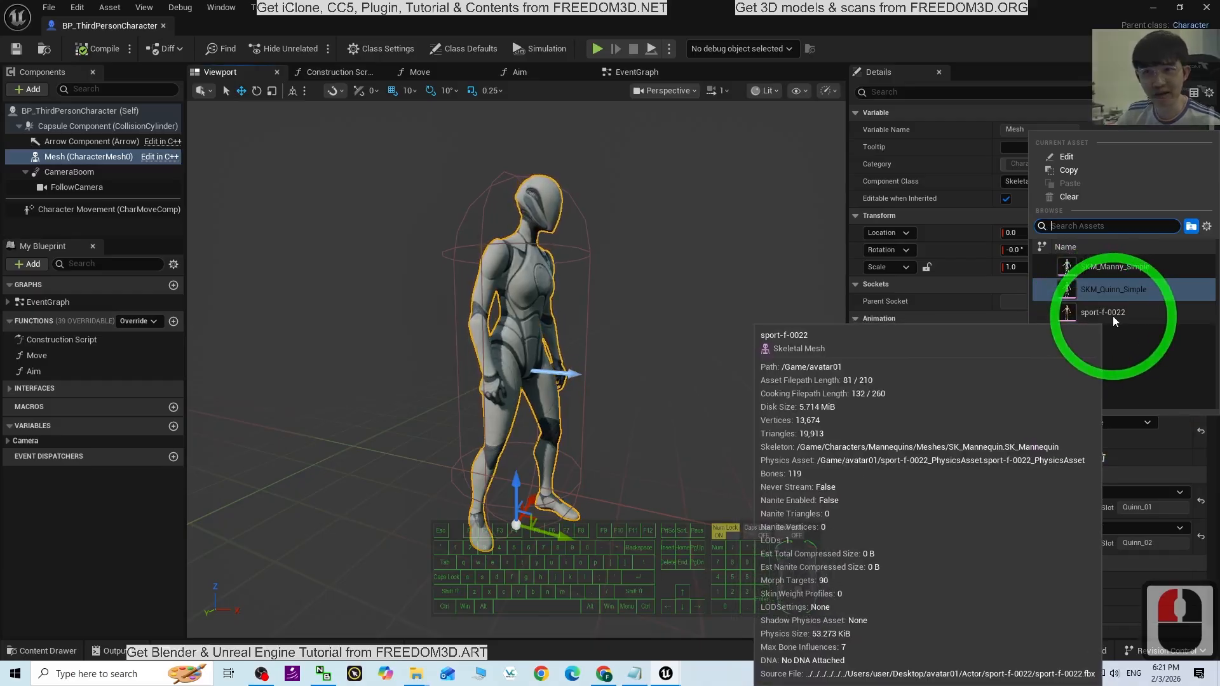
pyautogui.click(1112, 315)
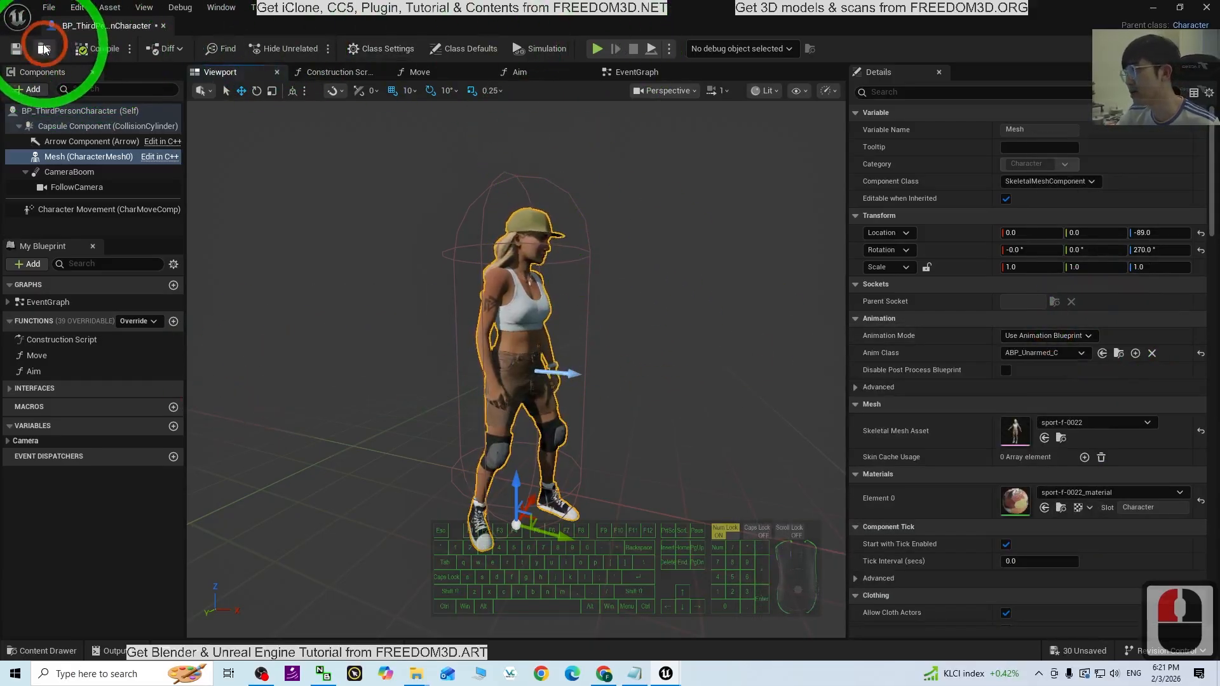
pyautogui.click(1207, 8)
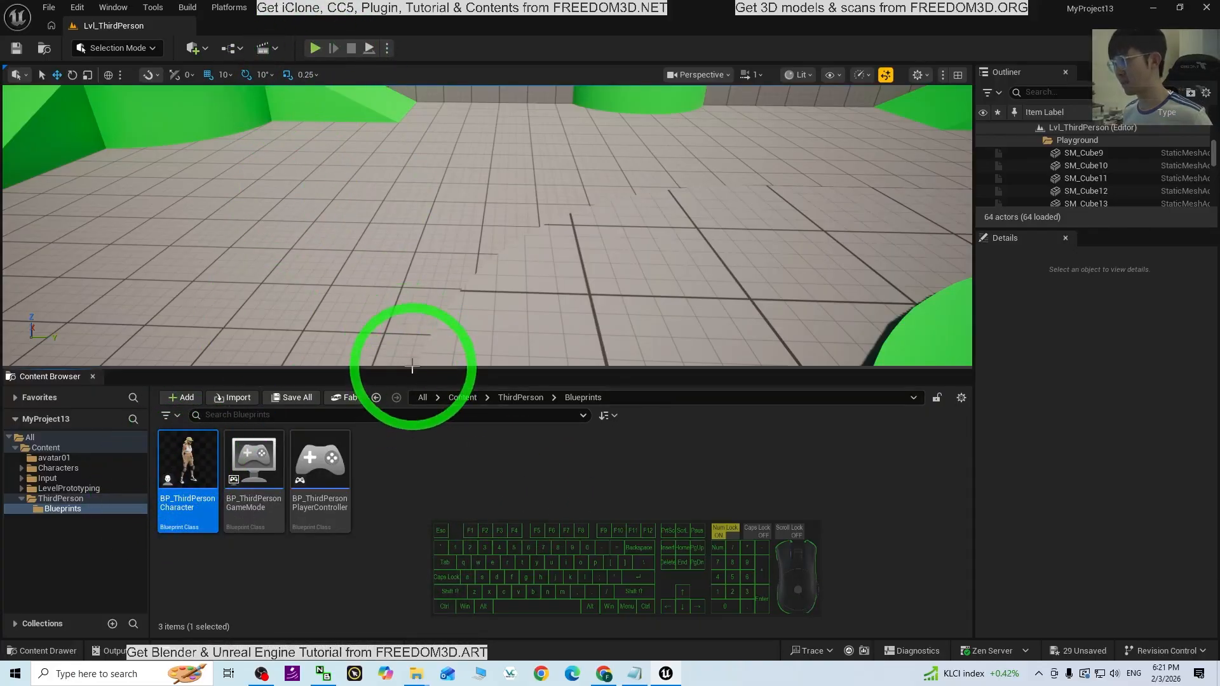
# - Enlarge the level viewport, play the level by running and jumping around with the sport-f-0022 character, and end the play session
pyautogui.moveTo(414, 366); pyautogui.dragTo(400, 564)
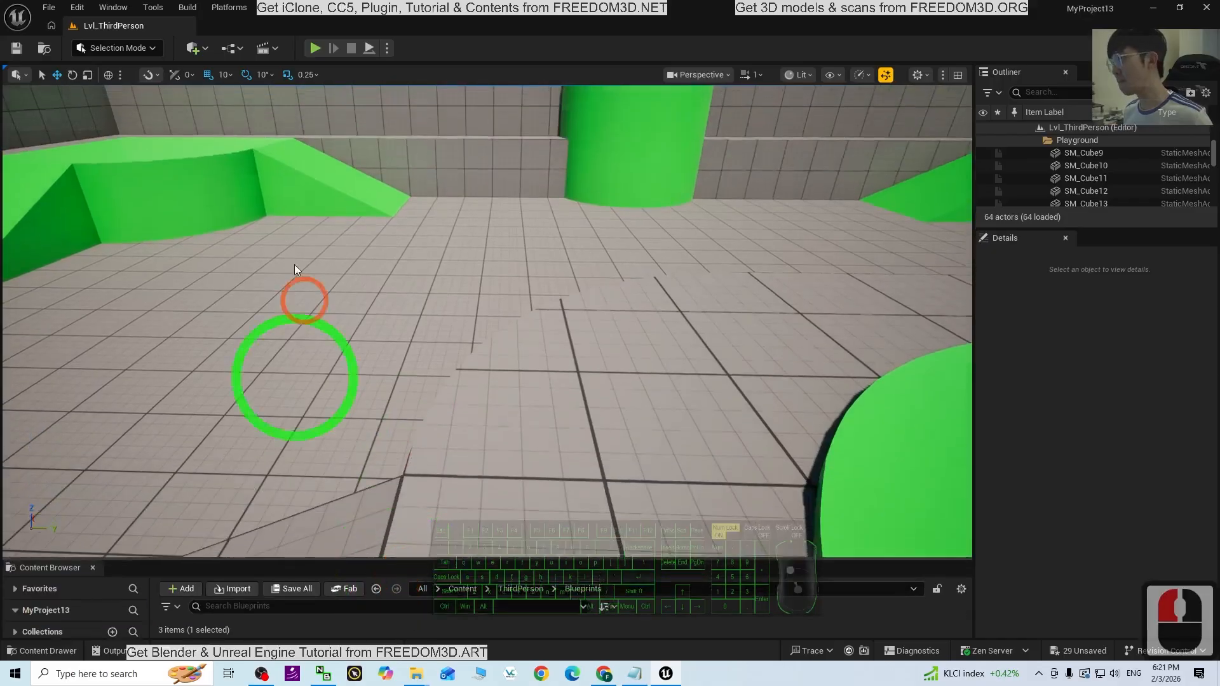
pyautogui.click(312, 48)
pyautogui.click(661, 410)
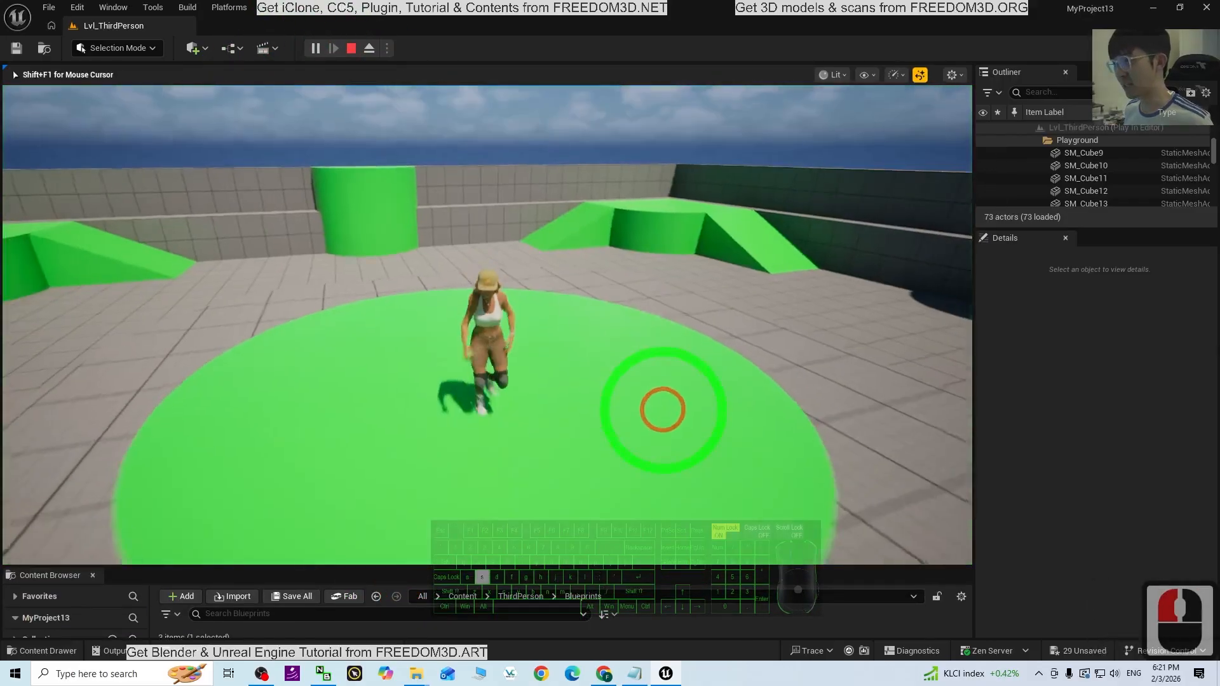
pyautogui.press('d')
pyautogui.press('a')
pyautogui.press('d')
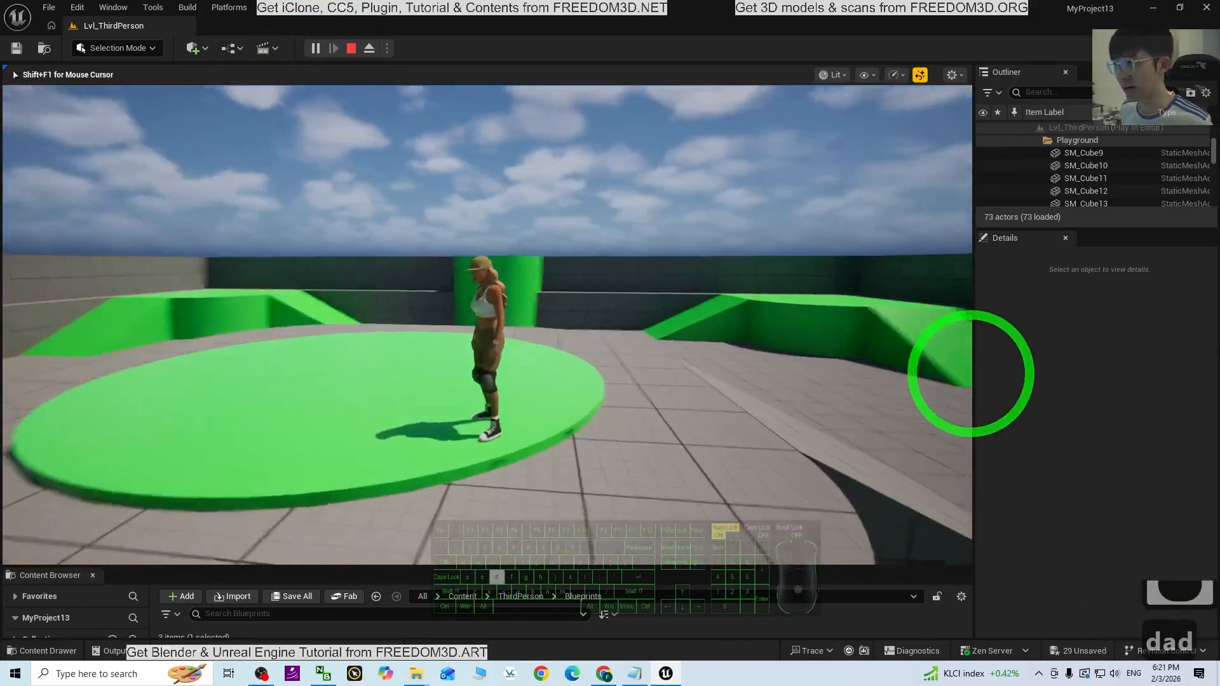
pyautogui.press('a')
pyautogui.press('s')
pyautogui.press('a')
pyautogui.press('w')
pyautogui.press('w')
pyautogui.press('w')
pyautogui.press('w')
pyautogui.press('w')
pyautogui.press('a')
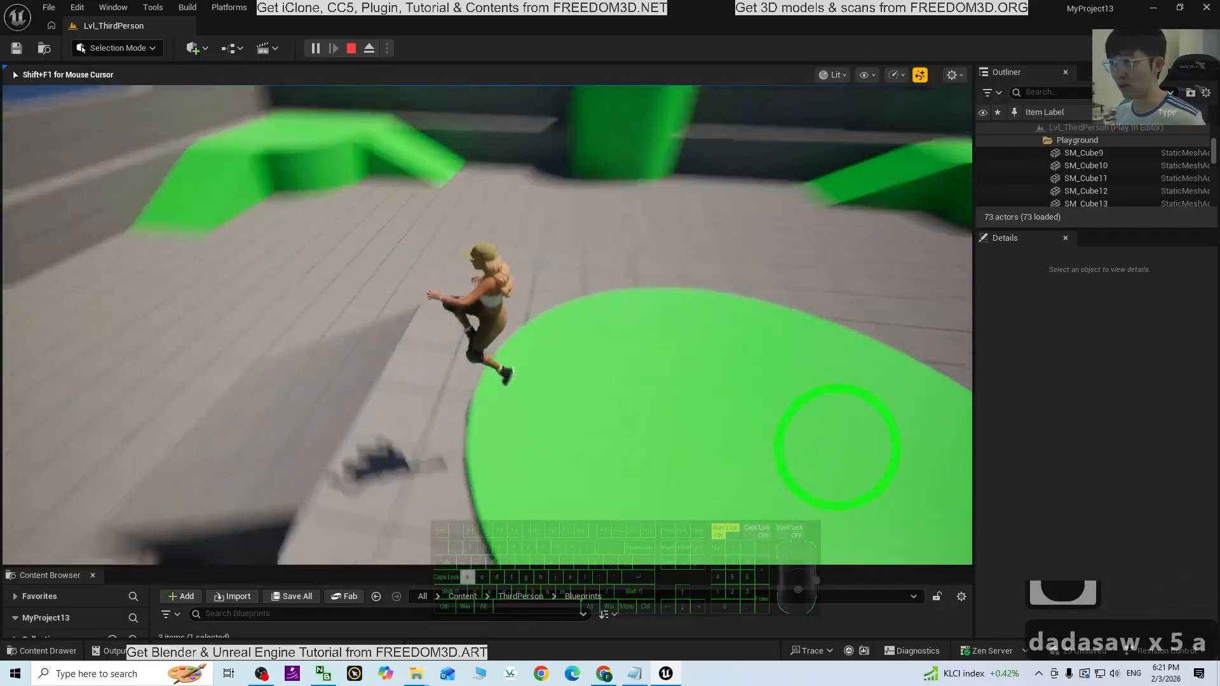
pyautogui.press('s')
pyautogui.press('d')
pyautogui.press('w')
pyautogui.press('d')
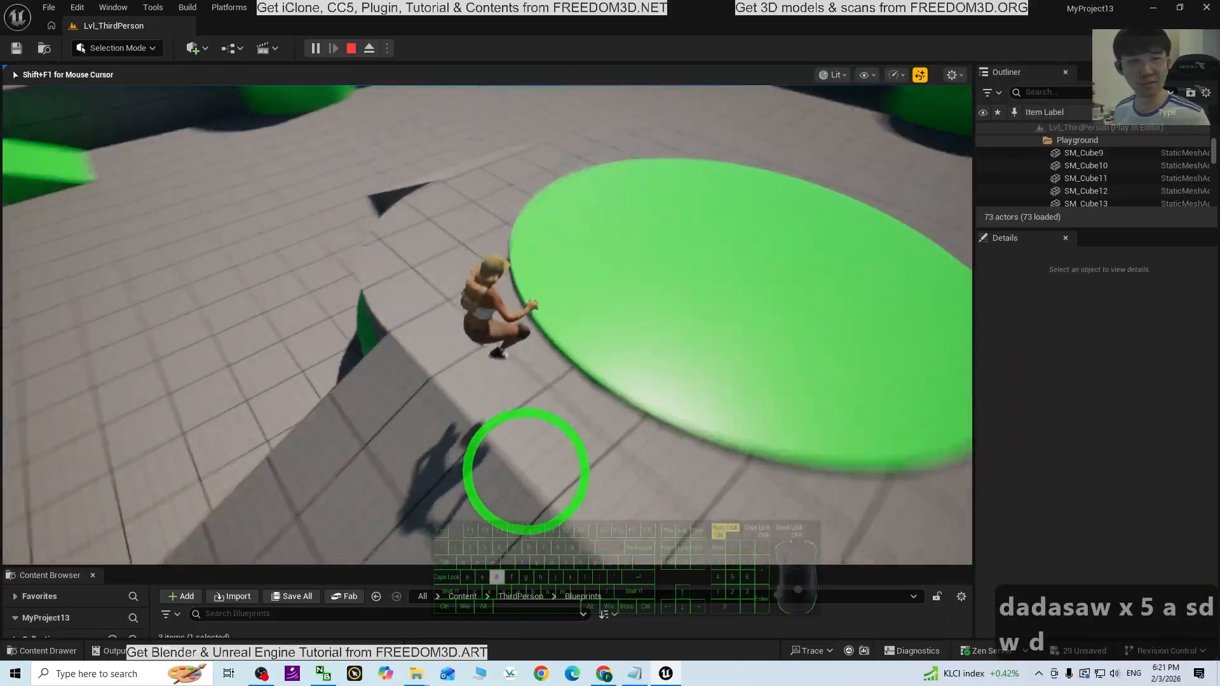
pyautogui.press('s')
pyautogui.press('s')
pyautogui.press('s')
pyautogui.press('s')
pyautogui.press('s')
pyautogui.press('s')
pyautogui.press('d')
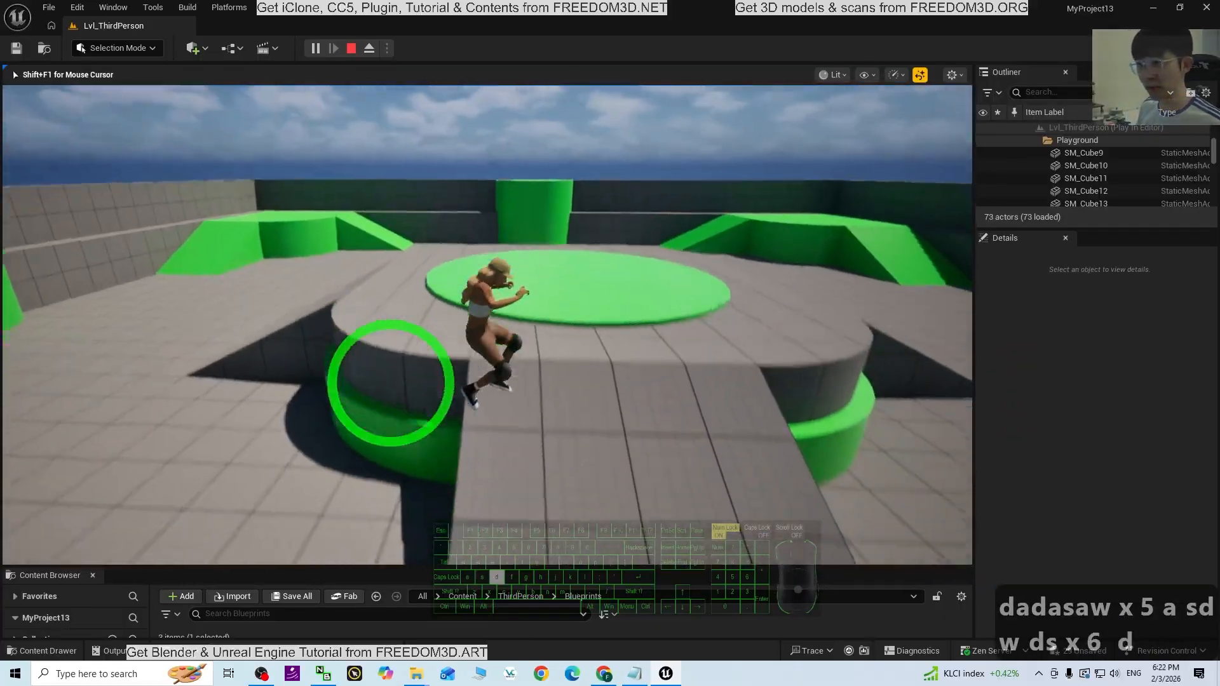
pyautogui.press('d')
pyautogui.press('d')
pyautogui.press('w')
pyautogui.press('d')
pyautogui.press('s')
pyautogui.press('s')
pyautogui.press('s')
pyautogui.press('s')
pyautogui.press('s')
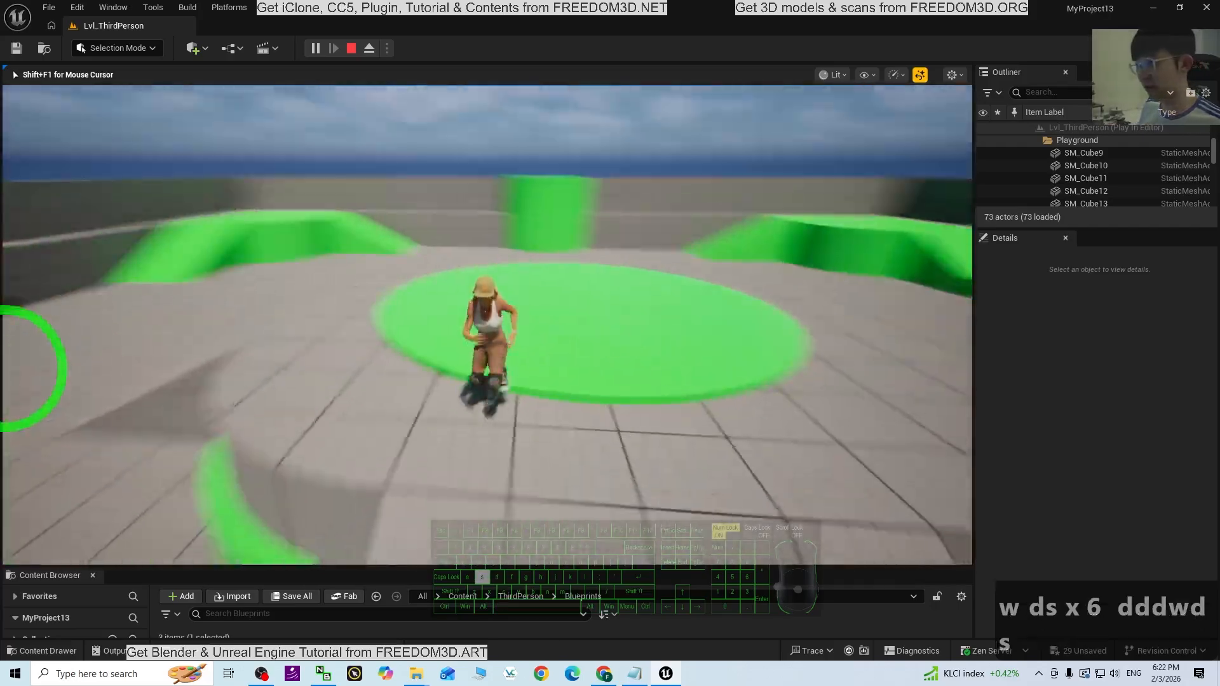
pyautogui.press('d')
pyautogui.press('s')
pyautogui.press('a')
pyautogui.press('w')
pyautogui.press('a')
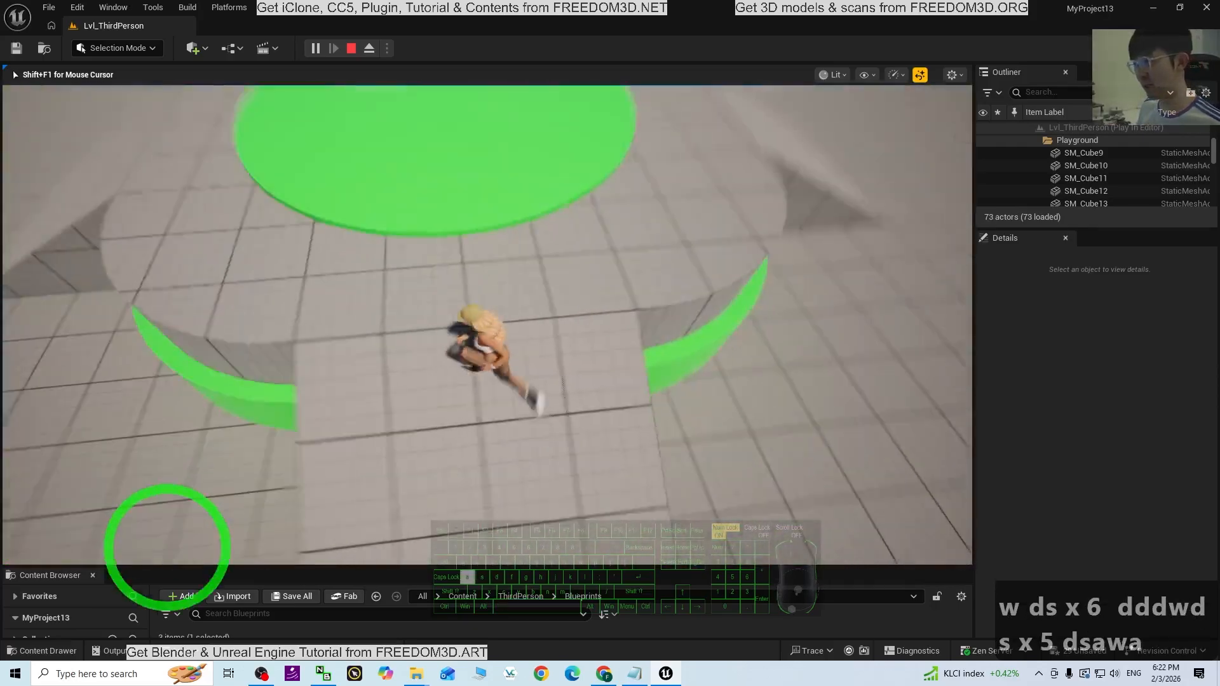
pyautogui.press('w')
pyautogui.press('s')
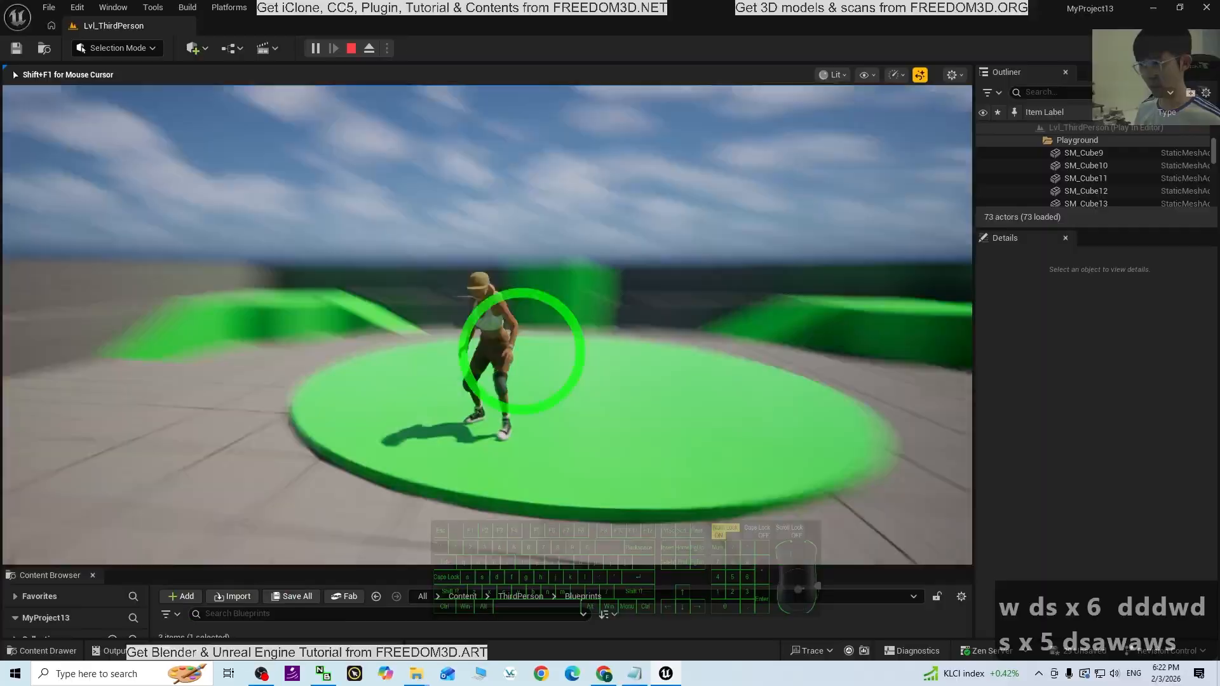
pyautogui.press('s')
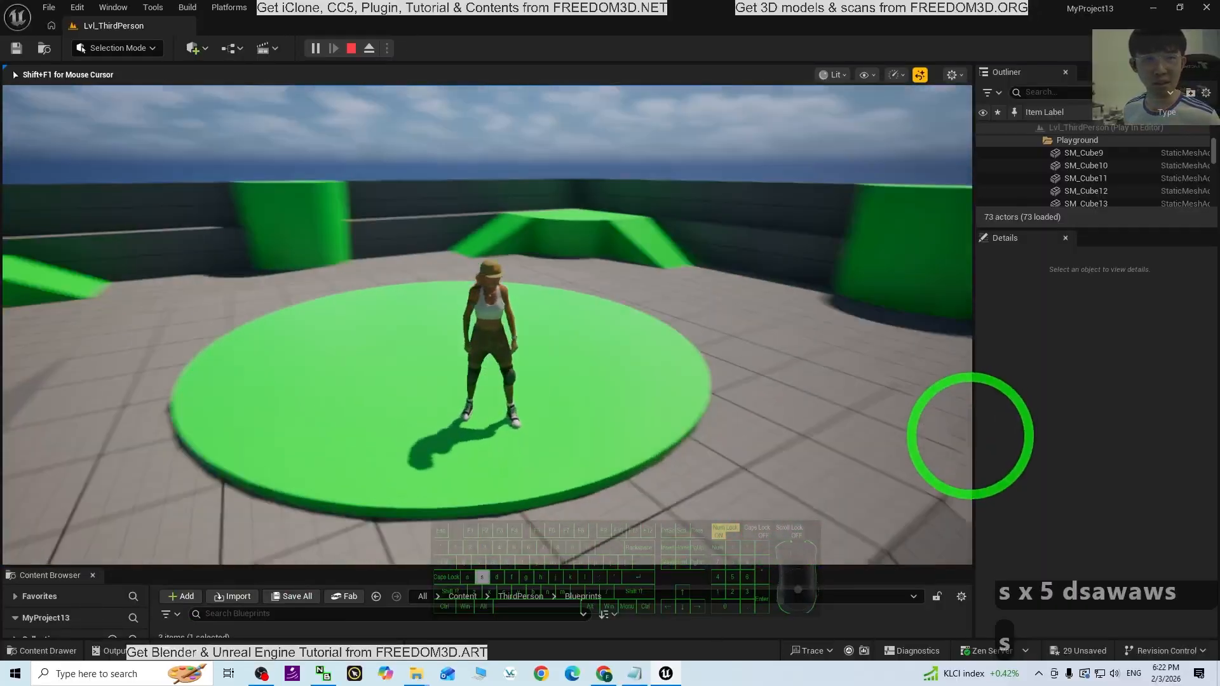
pyautogui.press('d')
pyautogui.press('Escape')
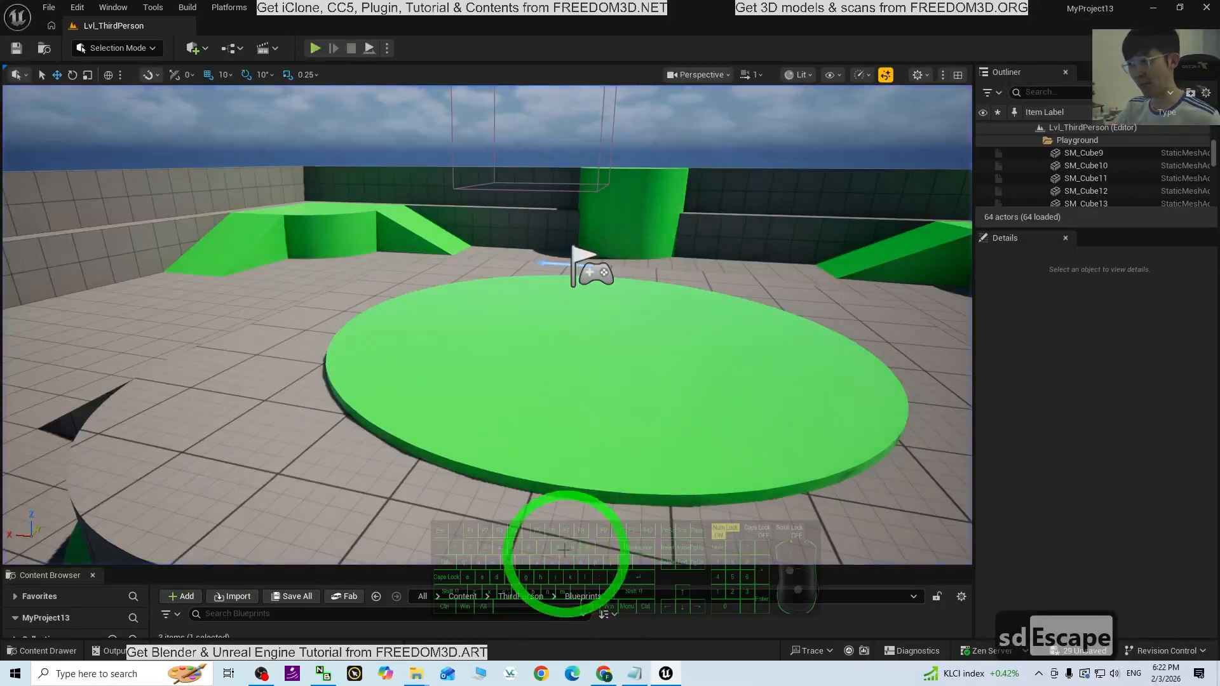
# - Duplicate the BP_ThirdPersonCharacter blueprint and name the copy BP_ThirdPersonCharacter_NPC
pyautogui.moveTo(562, 568); pyautogui.dragTo(580, 417)
pyautogui.rightClick(201, 511)
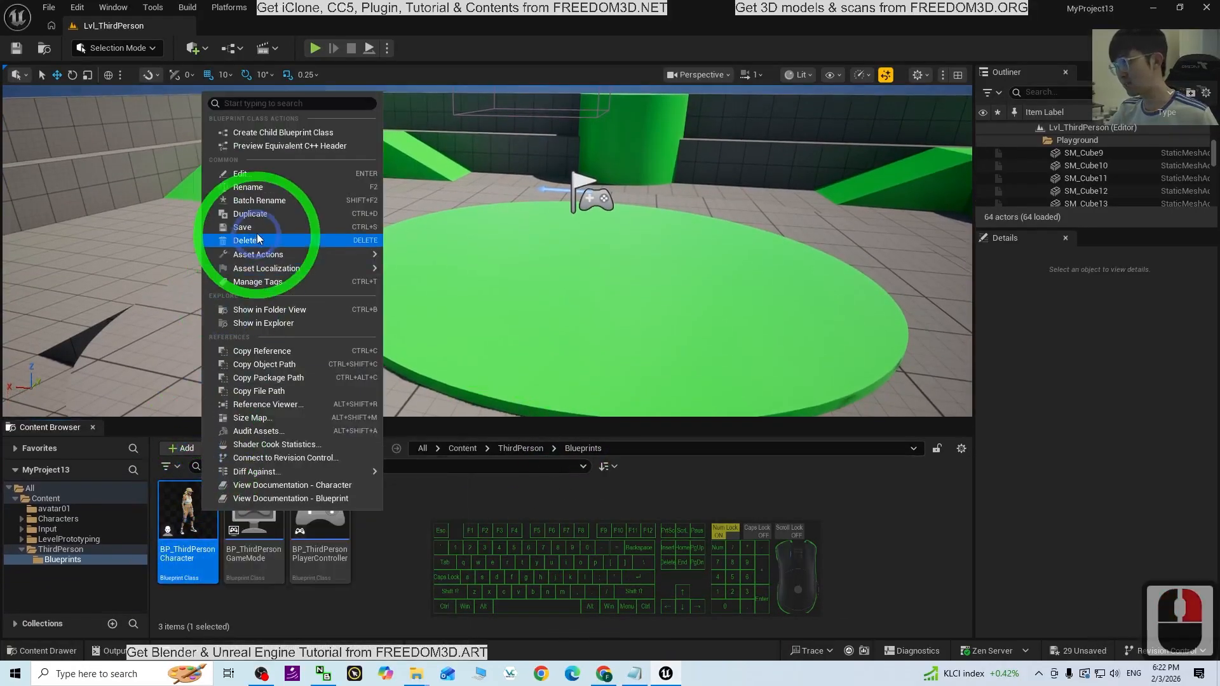
pyautogui.click(253, 214)
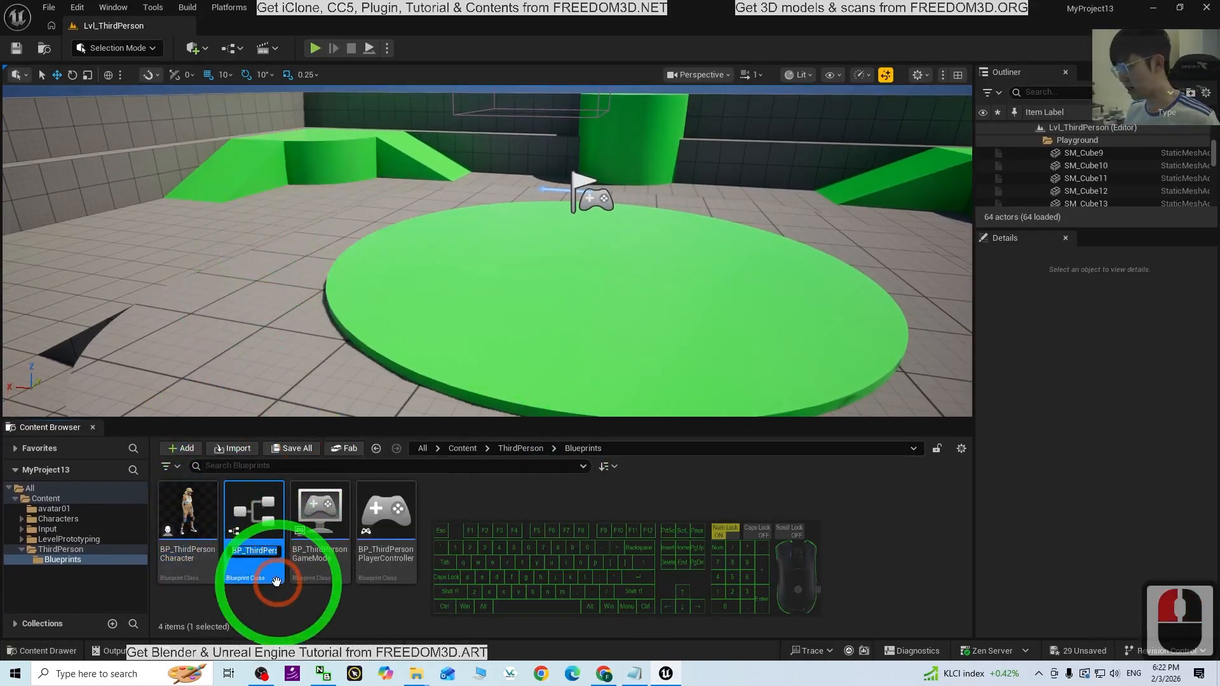
pyautogui.doubleClick(265, 552)
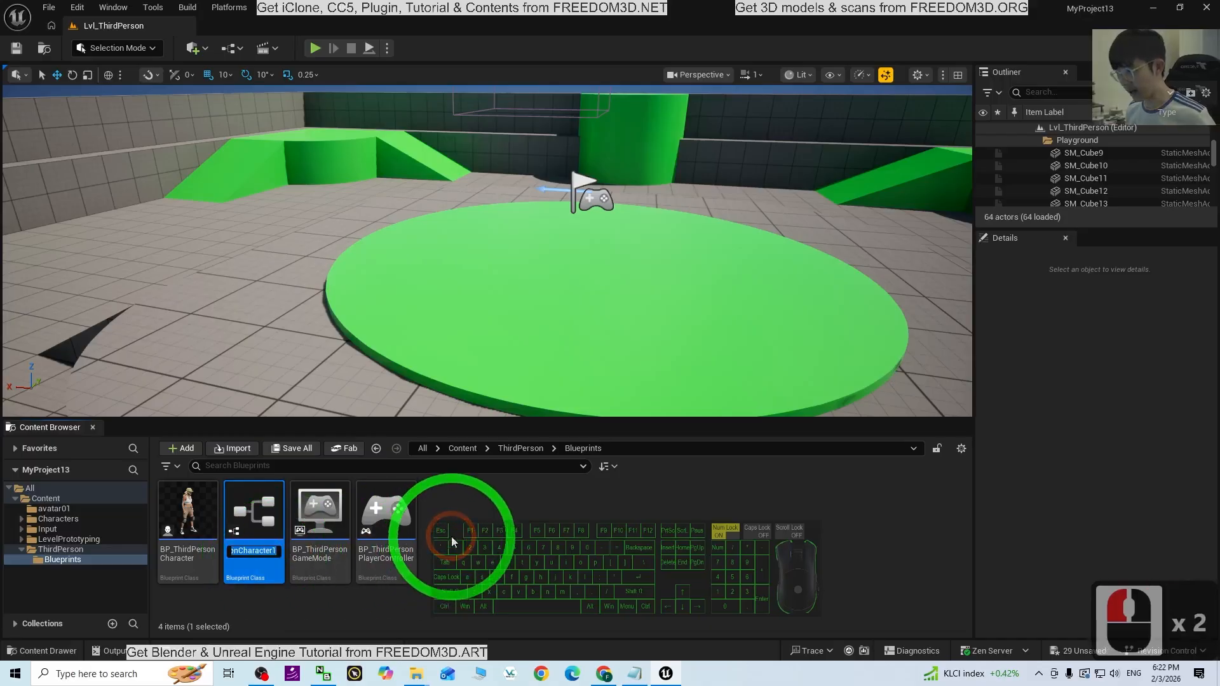
pyautogui.press('BackSpace')
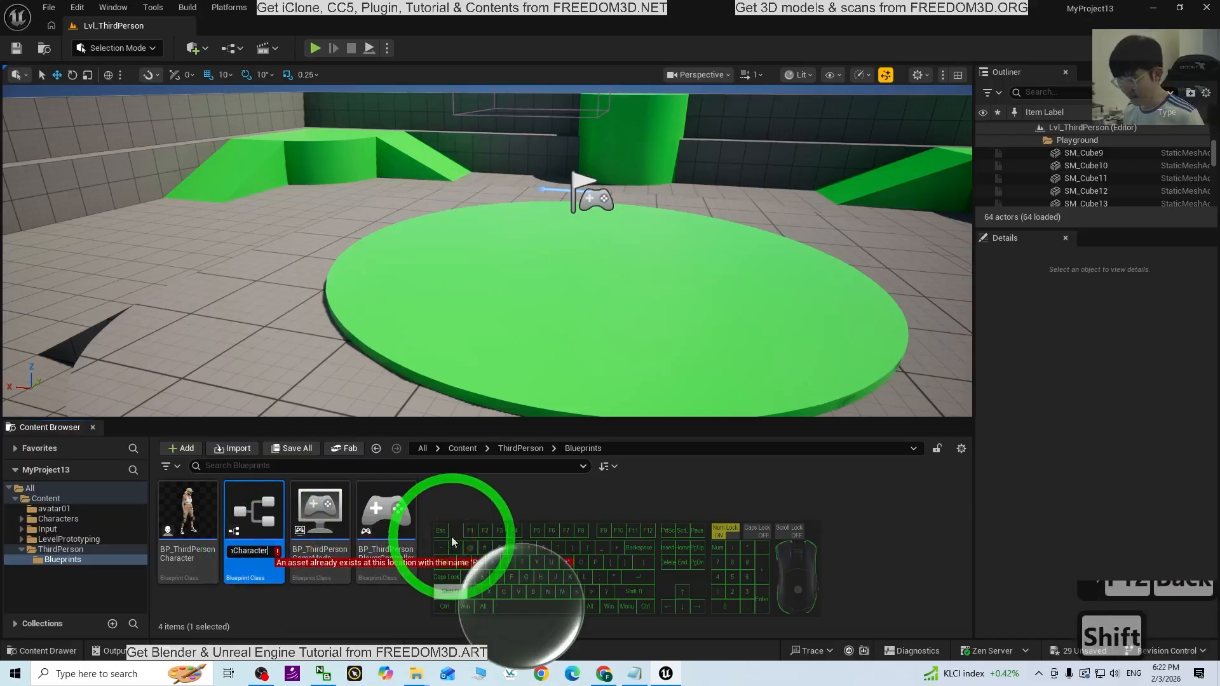
pyautogui.write('_NPC')
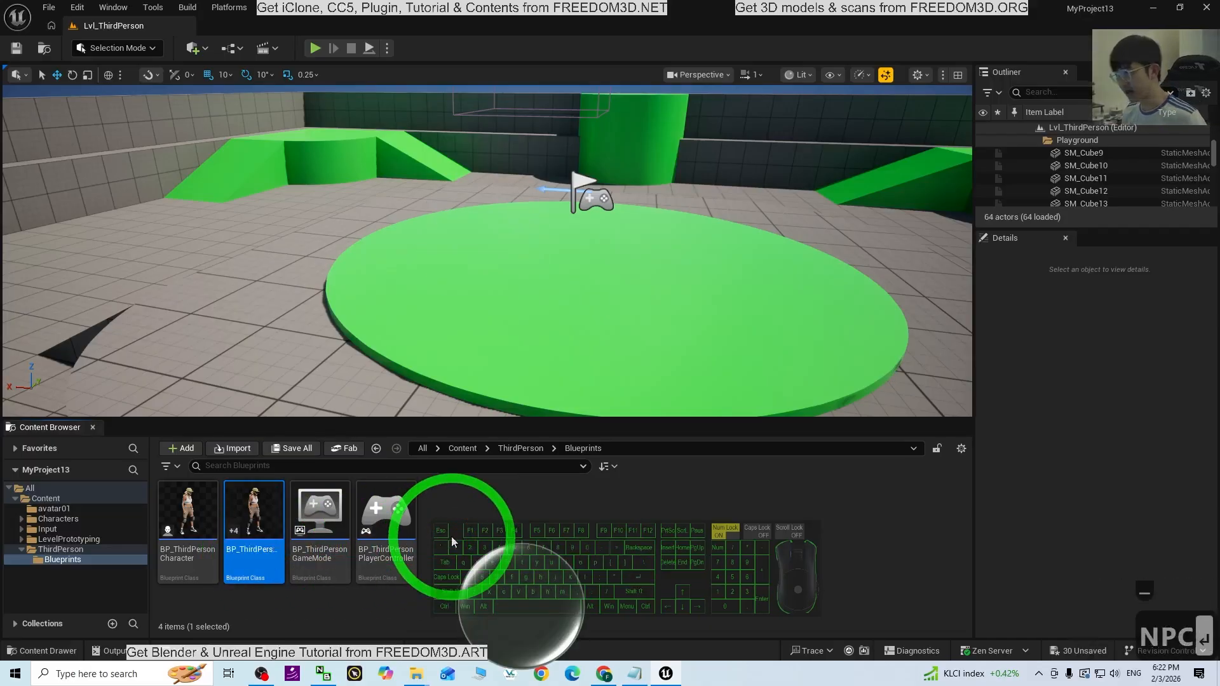
pyautogui.press('Return')
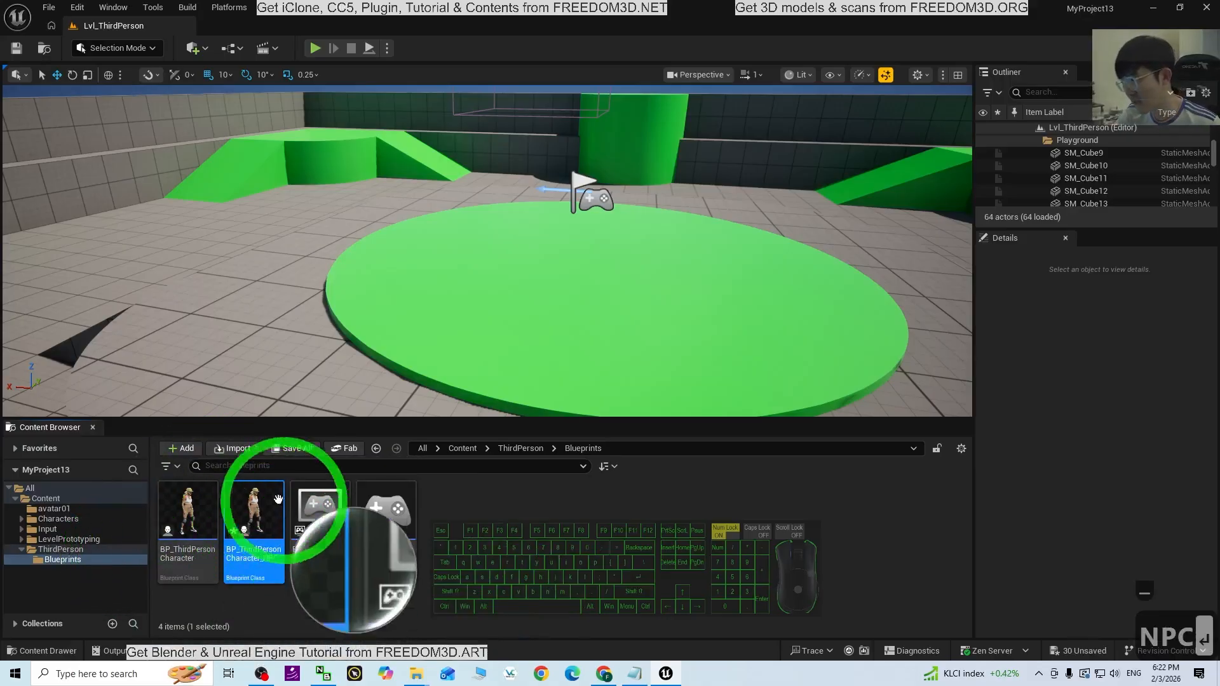
# - Open the BP_ThirdPersonCharacter_NPC blueprint and look over the camera and movement input nodes in its event graph
pyautogui.doubleClick(254, 510)
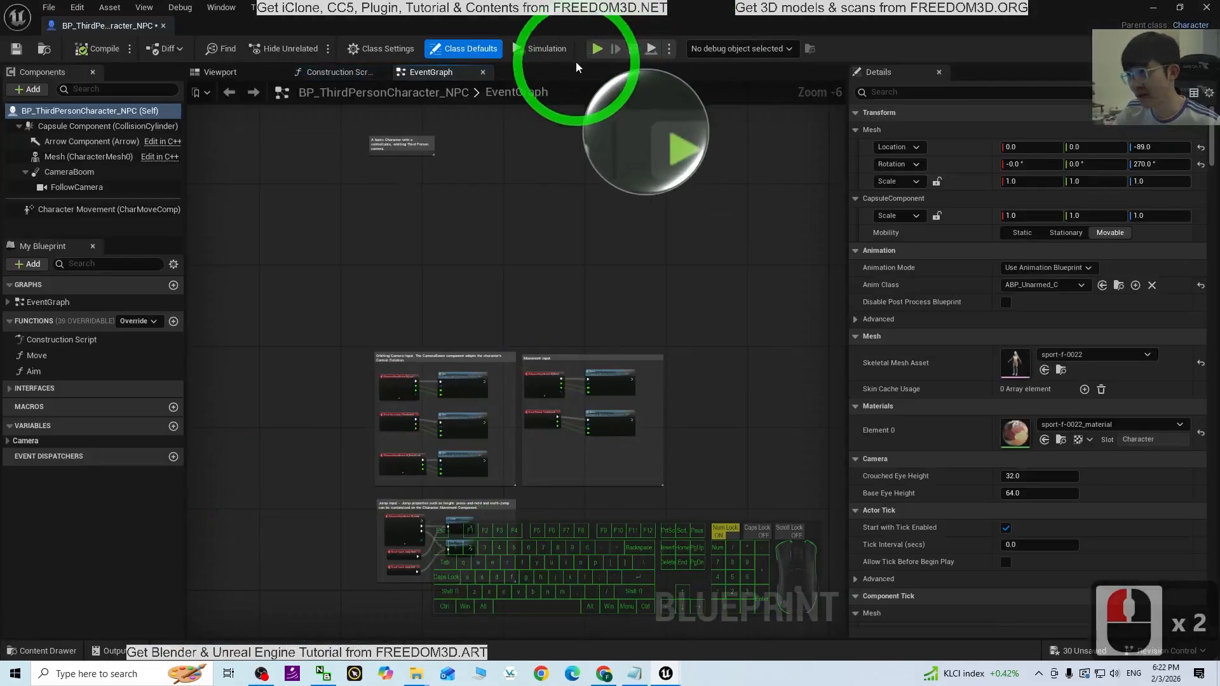
pyautogui.doubleClick(537, 94)
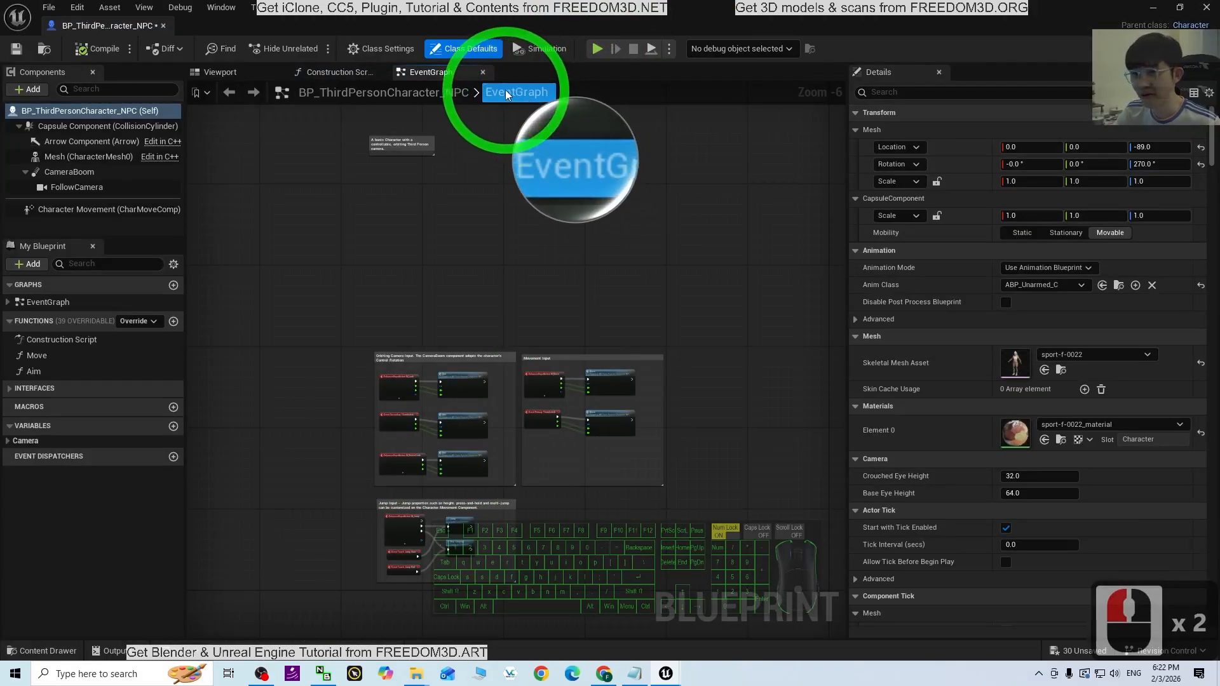
pyautogui.click(1080, 211)
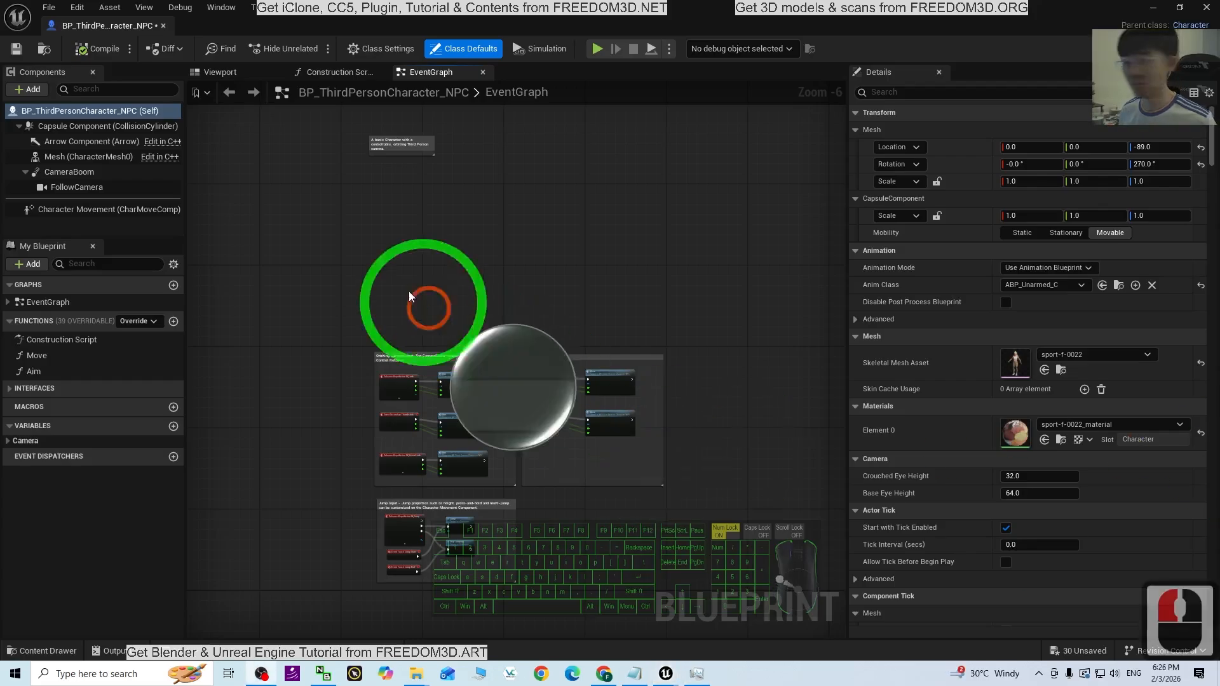
pyautogui.scroll(2, 422, 312)
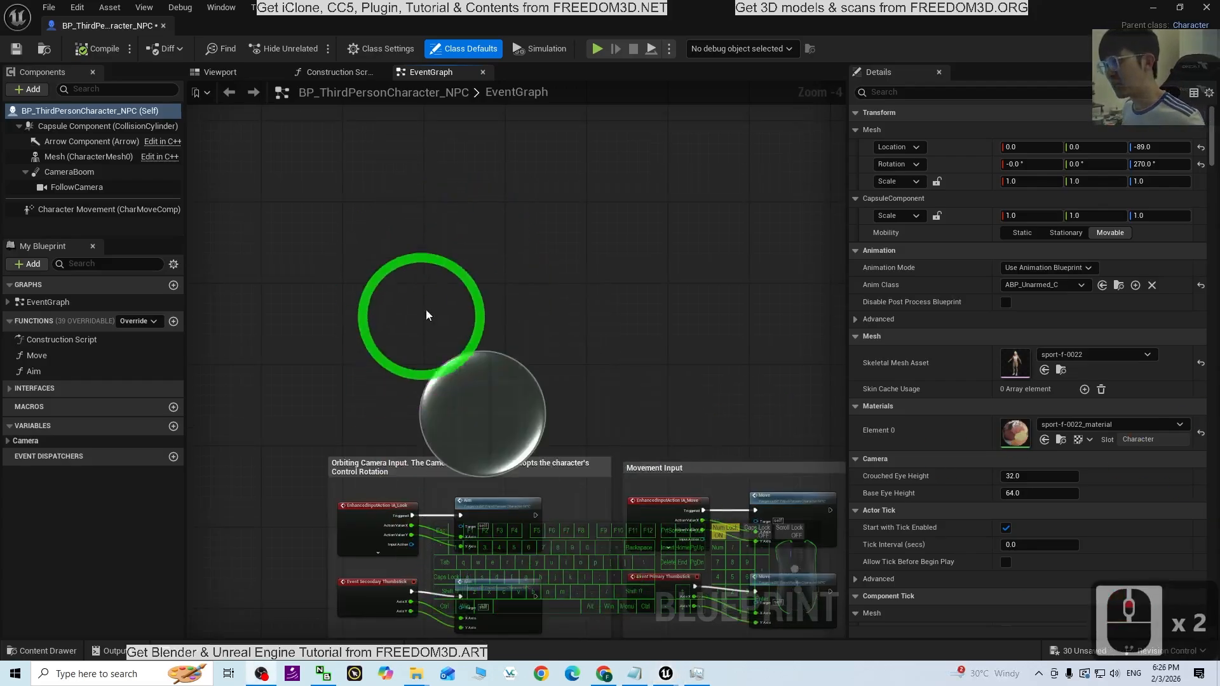
pyautogui.scroll(-2, 489, 311)
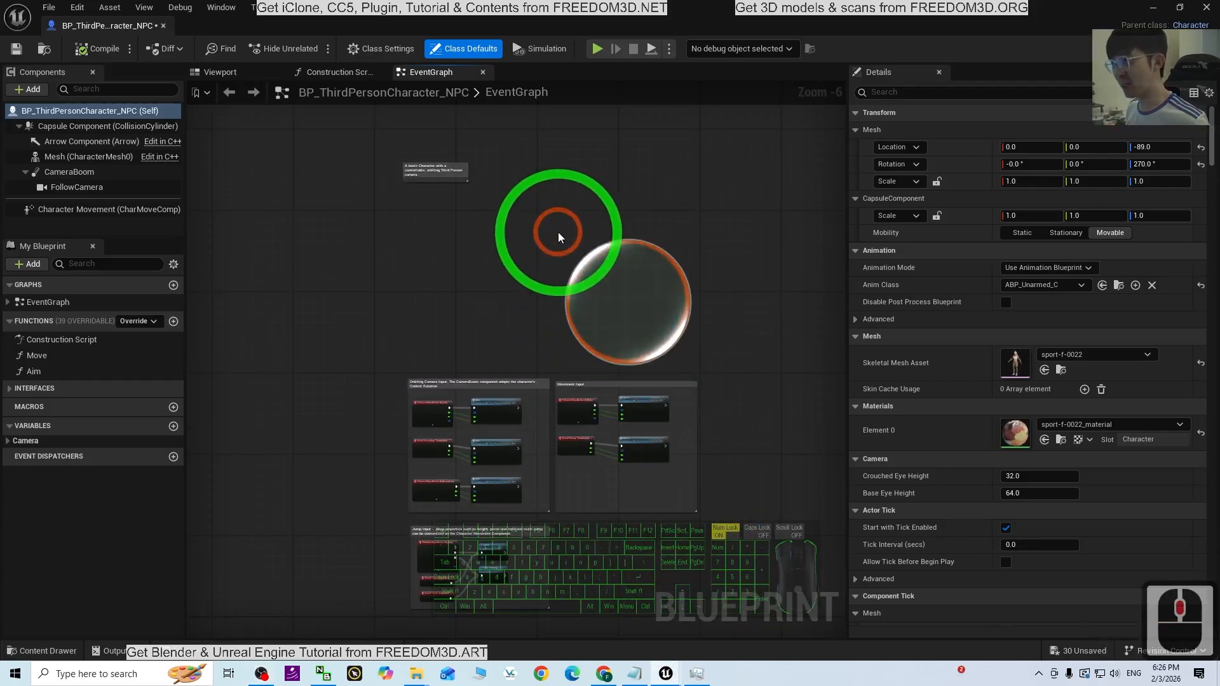
pyautogui.scroll(4, 557, 242)
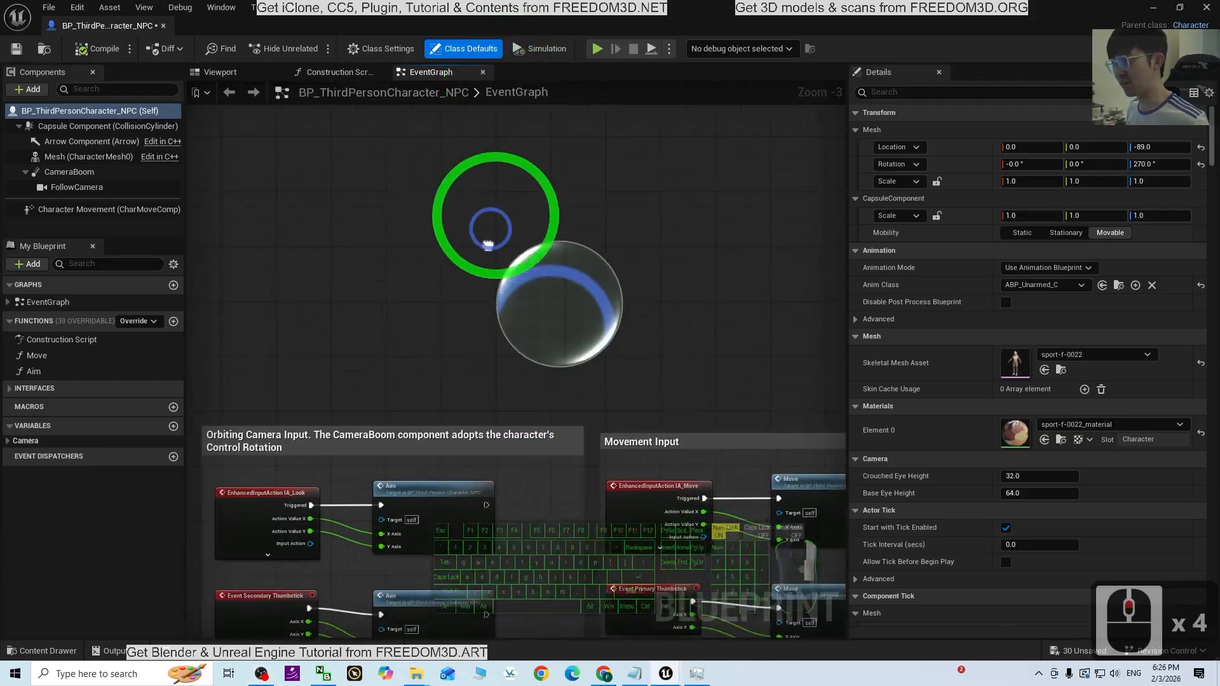
pyautogui.moveTo(488, 245); pyautogui.dragTo(498, 120, button='right')
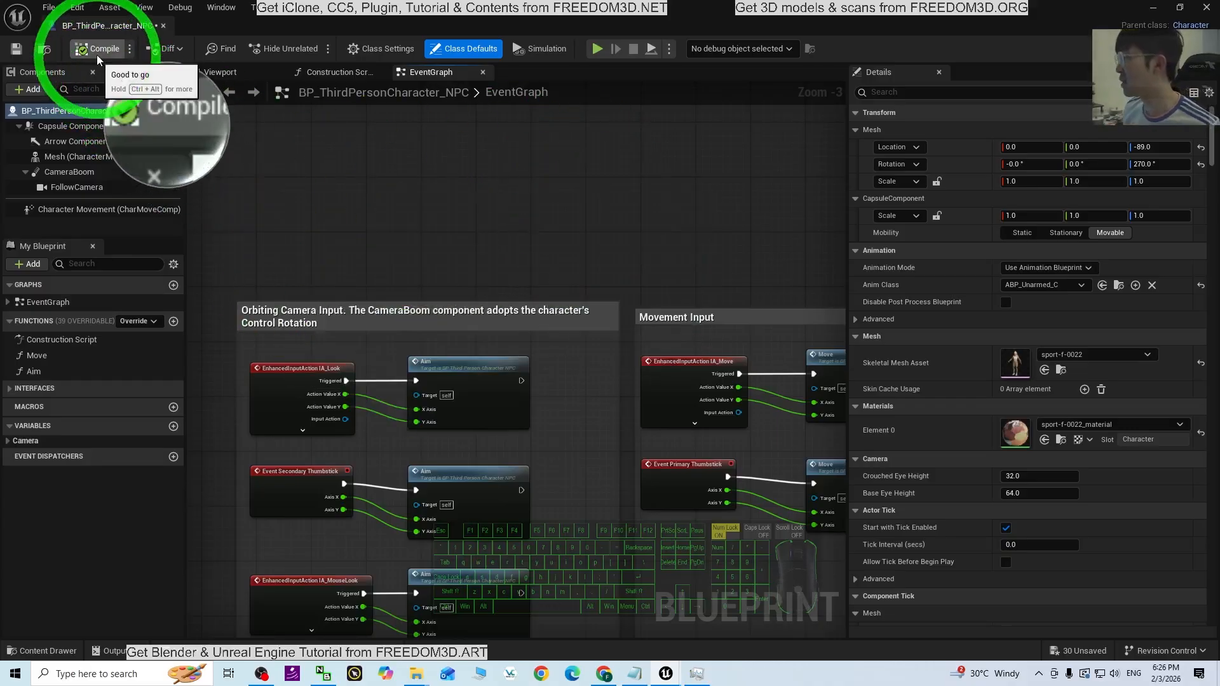
# - Save the BP_ThirdPersonCharacter_NPC blueprint and close its editor
pyautogui.click(15, 49)
pyautogui.click(16, 48)
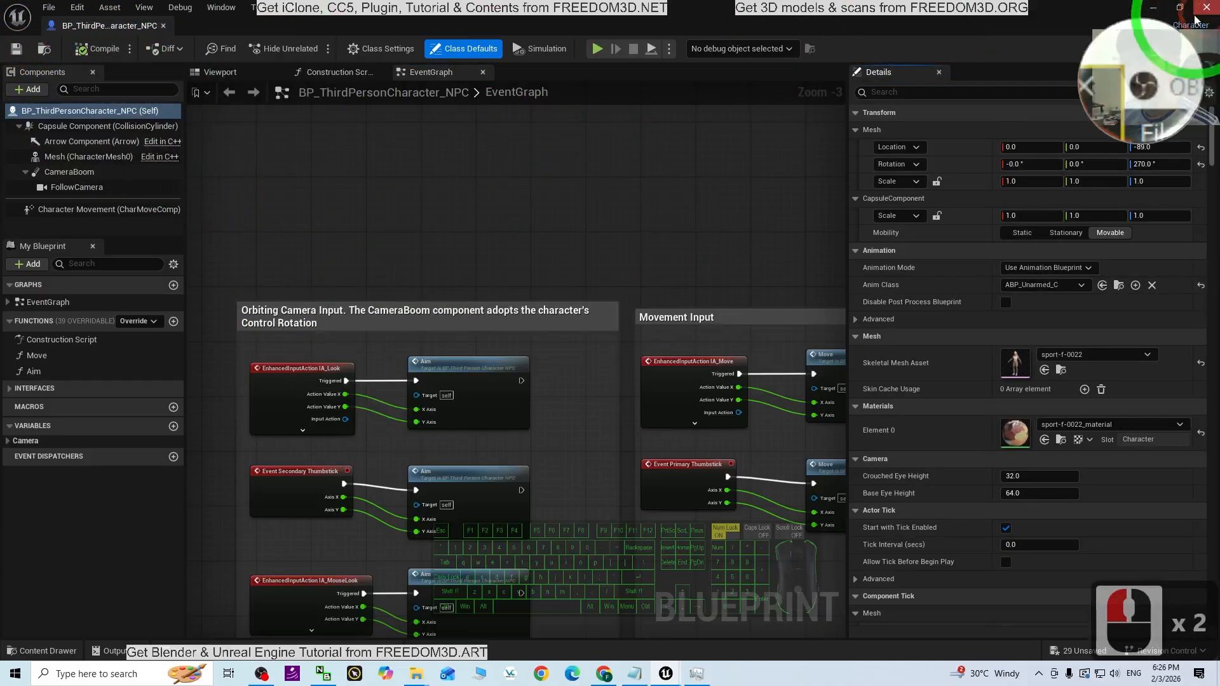
pyautogui.scroll(-3, 592, 230)
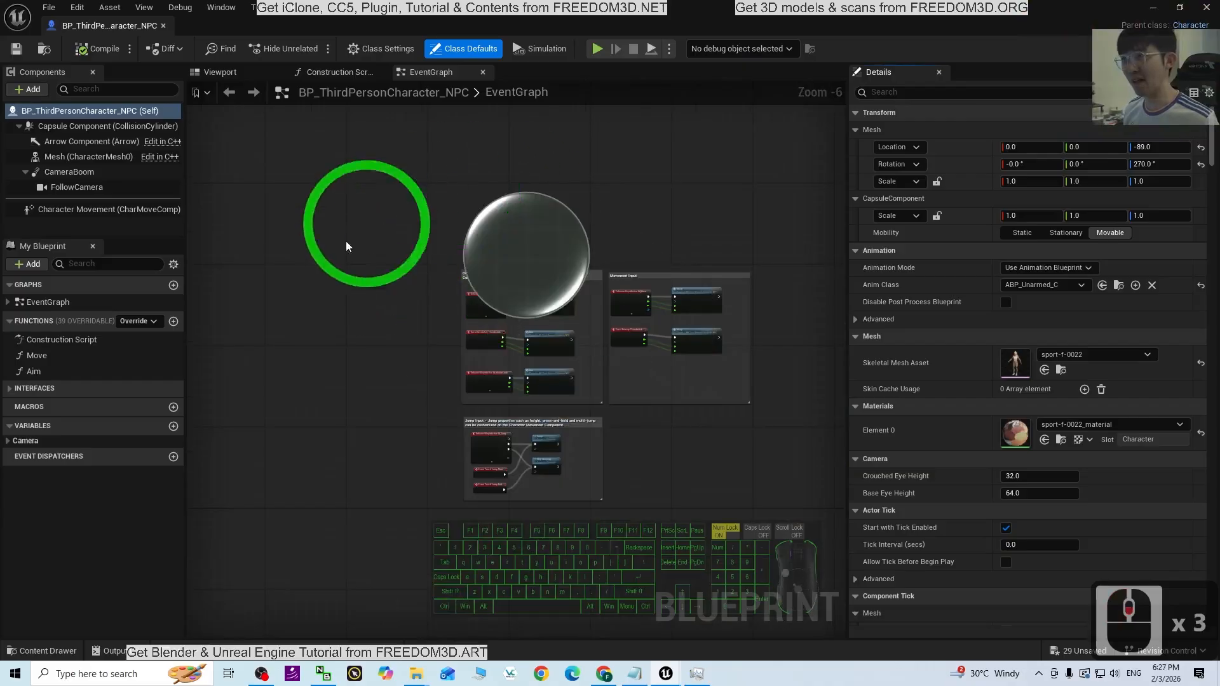
pyautogui.click(1205, 7)
# - Place a BP_ThirdPersonCharacter_NPC instance on the level floor beside the small ramp of the round platform
pyautogui.scroll(-4, 533, 318)
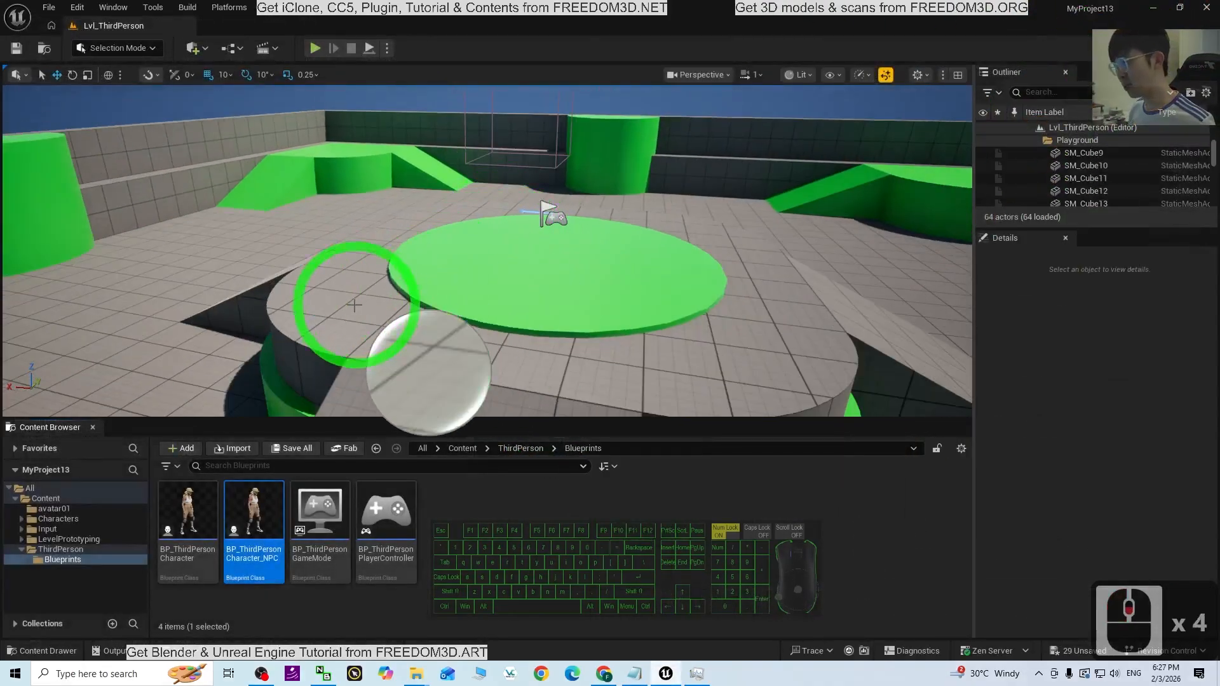
pyautogui.moveTo(498, 316); pyautogui.dragTo(458, 334, button='right')
pyautogui.press('a')
pyautogui.press('w')
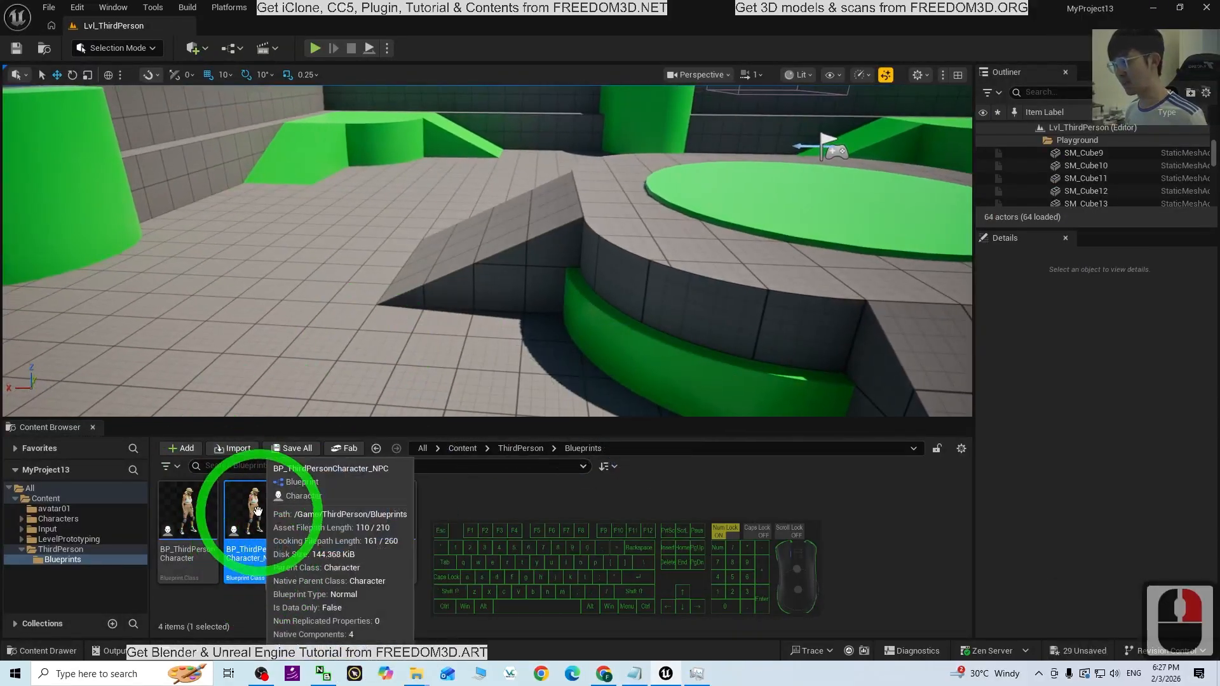
pyautogui.moveTo(264, 512); pyautogui.dragTo(308, 232)
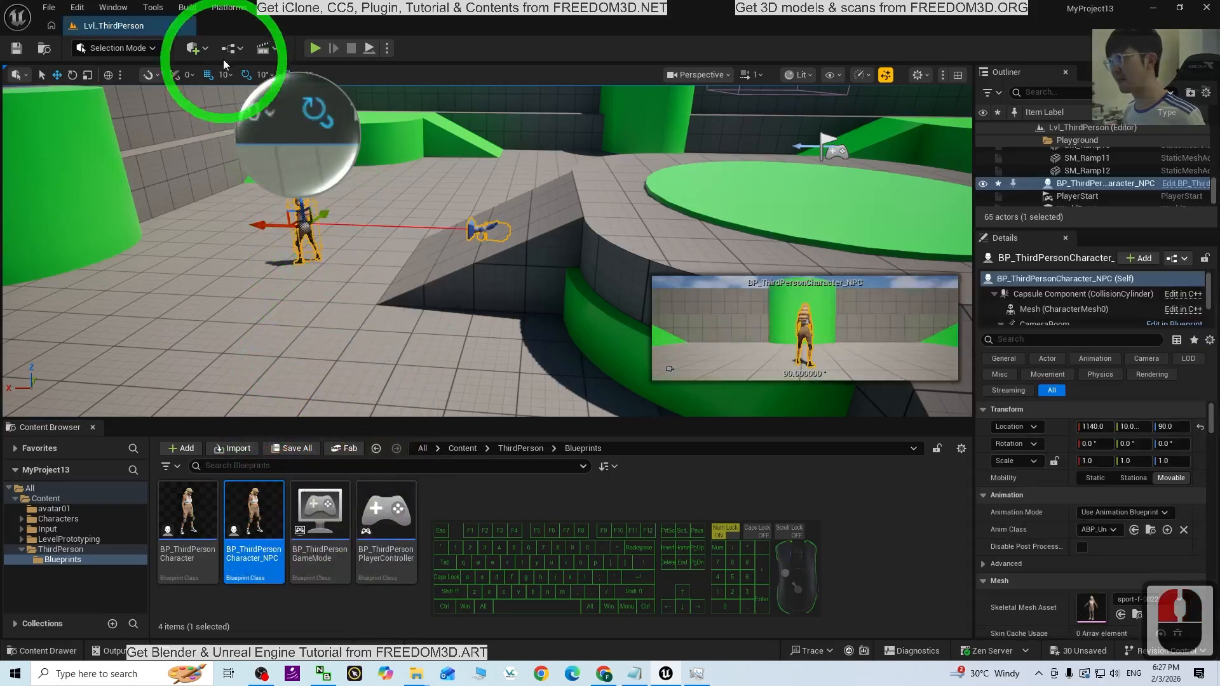
# - Start a play test of the level and enlarge the viewport by shrinking the Content Browser area
pyautogui.click(314, 48)
pyautogui.click(390, 382)
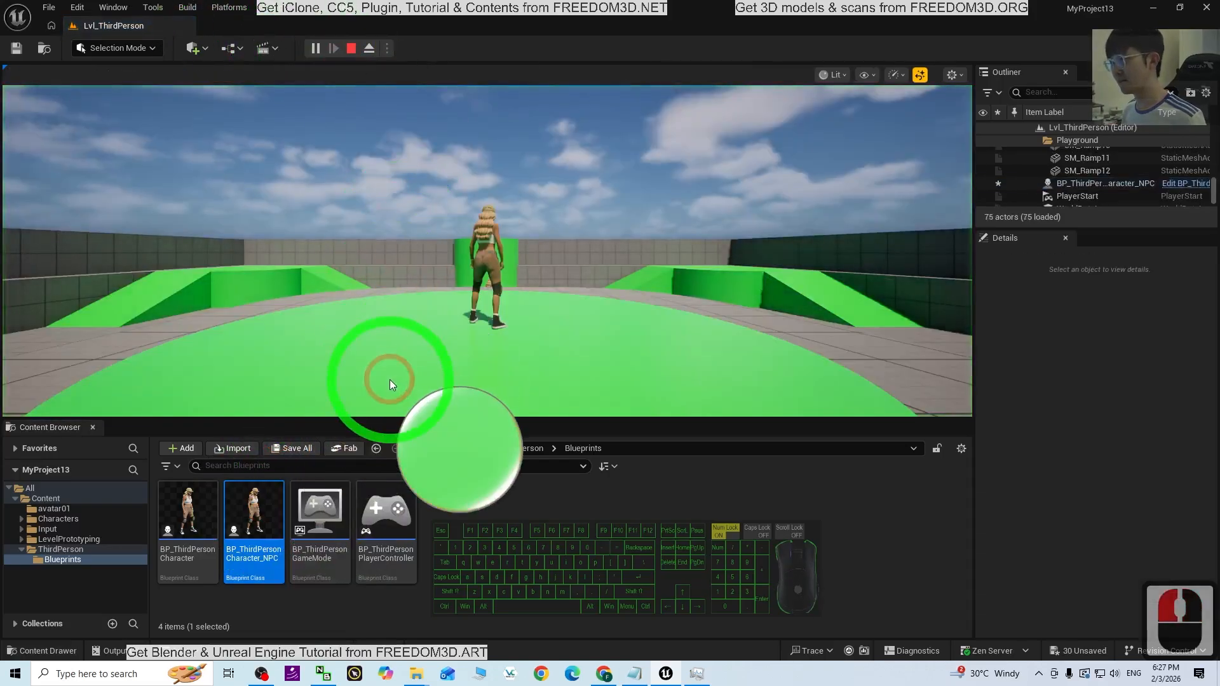
pyautogui.moveTo(390, 420); pyautogui.dragTo(387, 546)
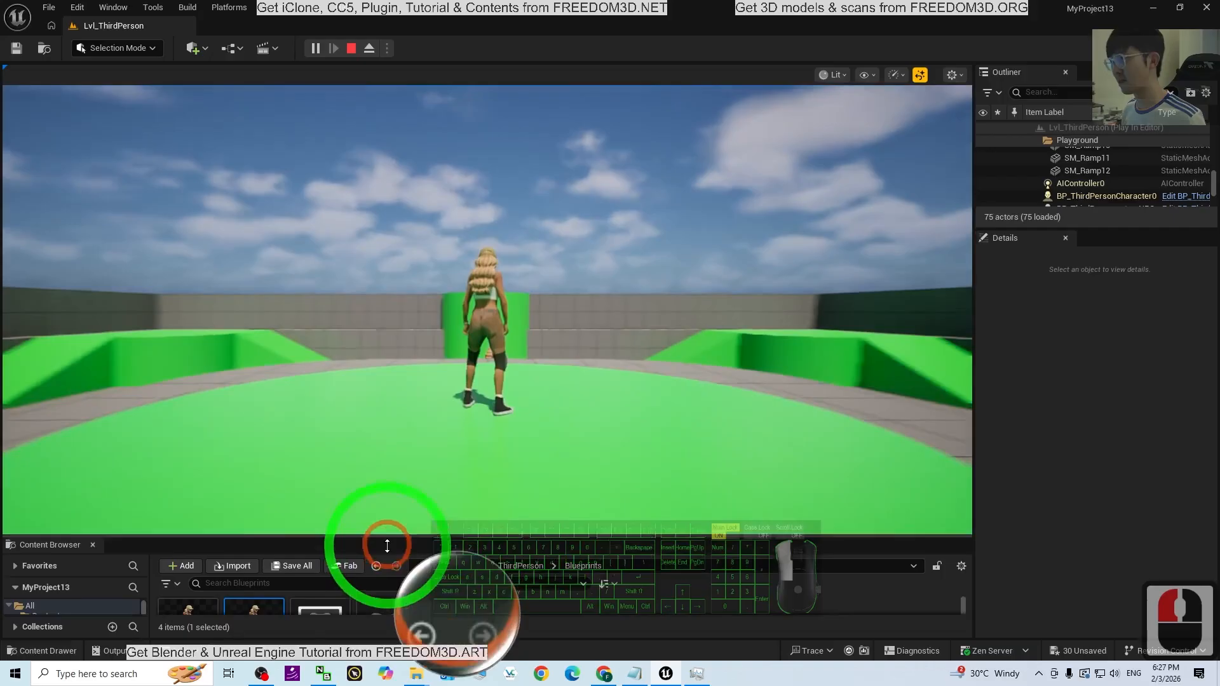
pyautogui.click(550, 362)
pyautogui.click(436, 420)
# - Run the player character off the round platform to the NPC, circle around it, head up the ramp and end the play test
pyautogui.press('w')
pyautogui.press('a')
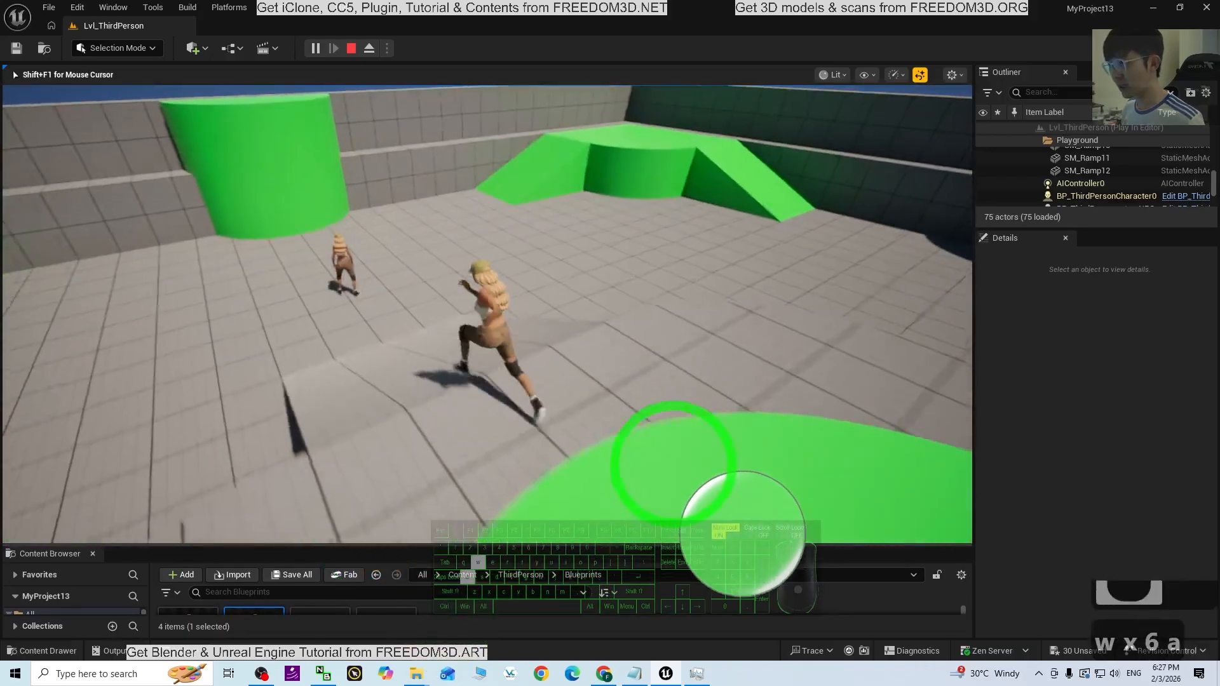
pyautogui.press('s')
pyautogui.press('w')
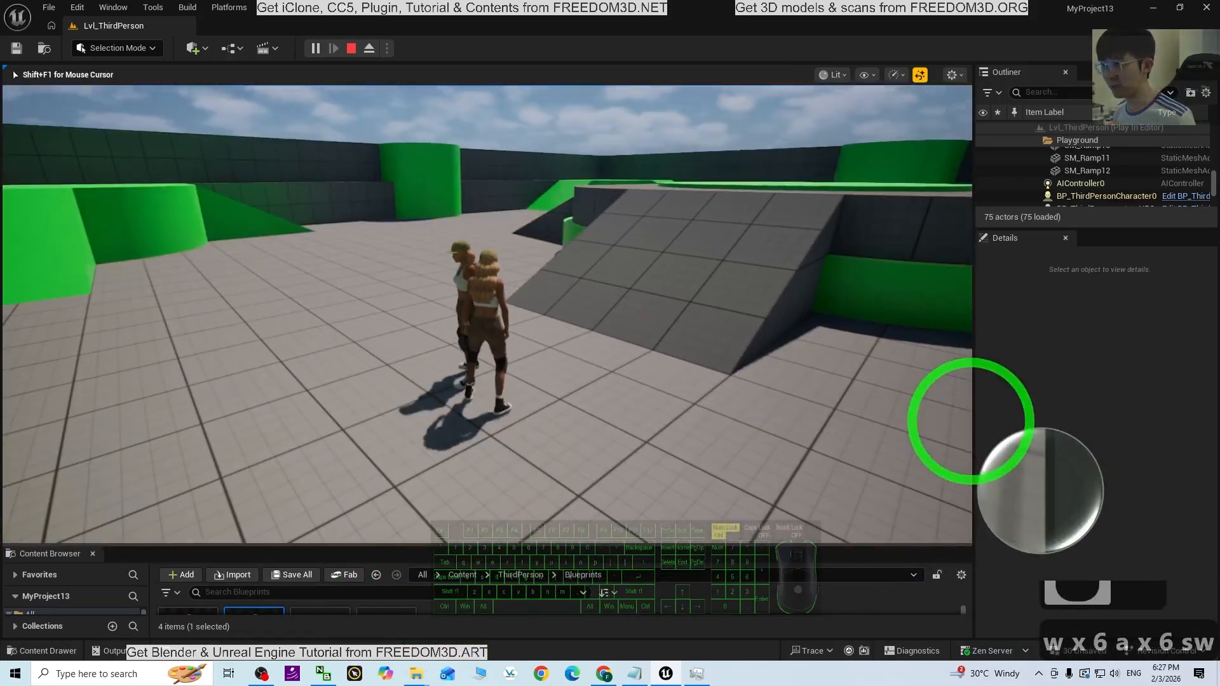
pyautogui.press('s')
pyautogui.press('a')
pyautogui.press('w')
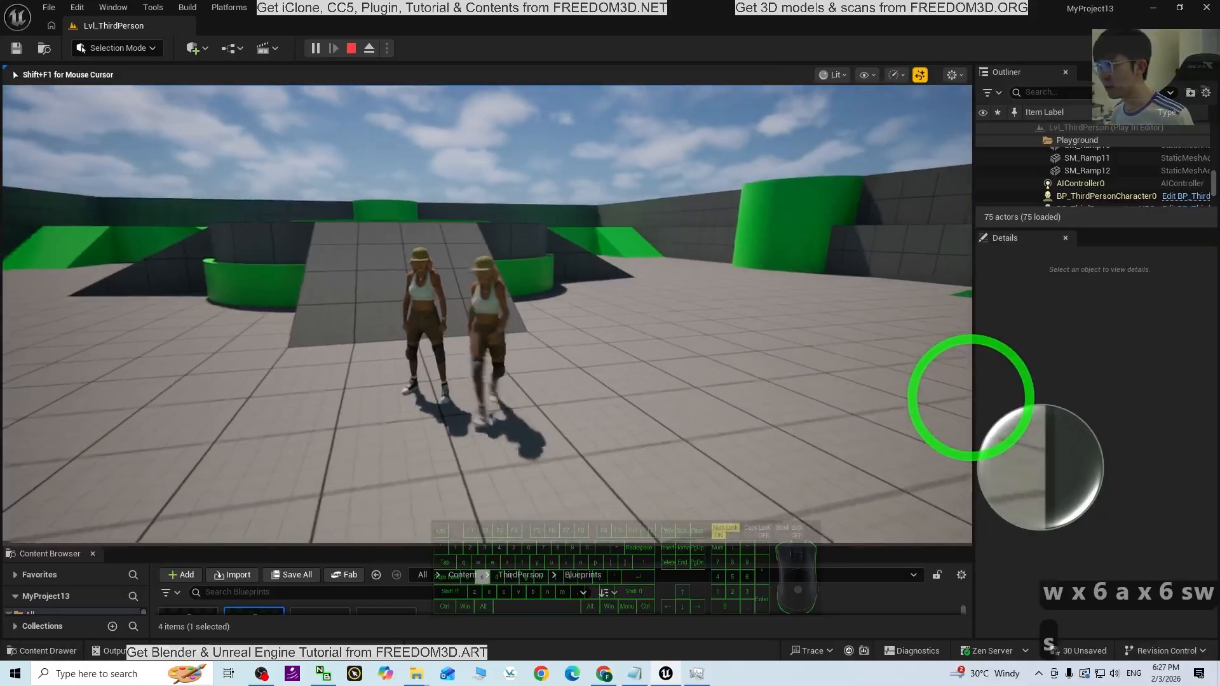
pyautogui.press('d')
pyautogui.press('w')
pyautogui.press('d')
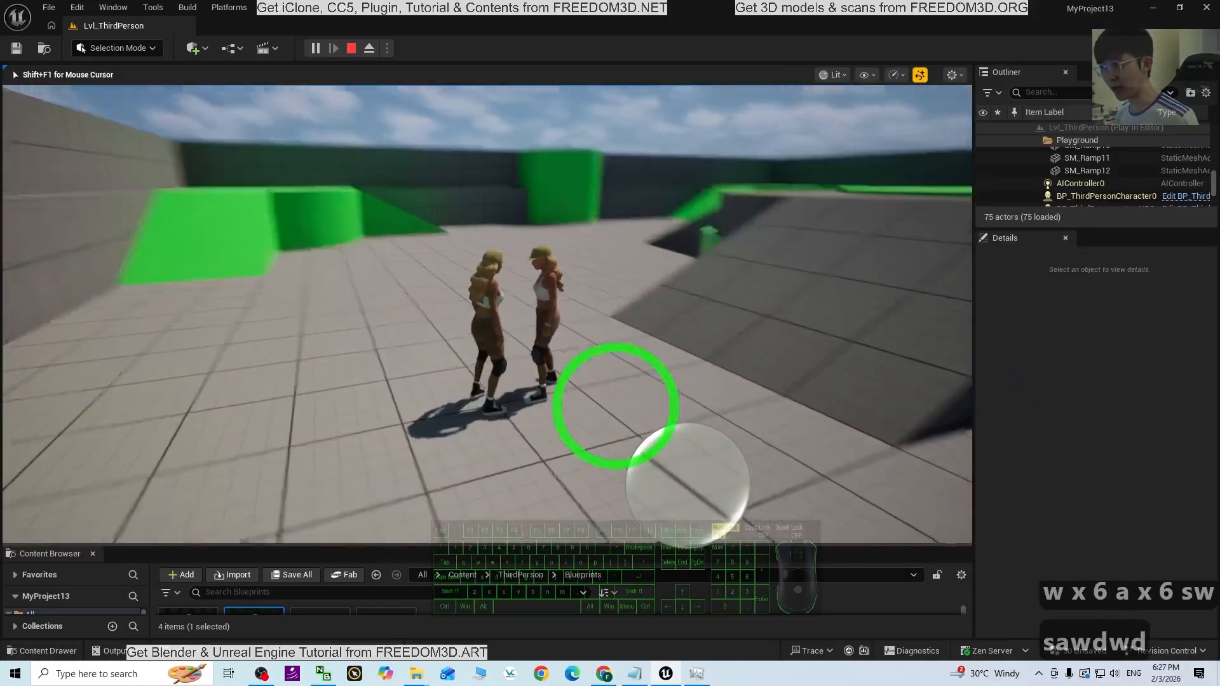
pyautogui.press('d')
pyautogui.press('w')
pyautogui.press('a')
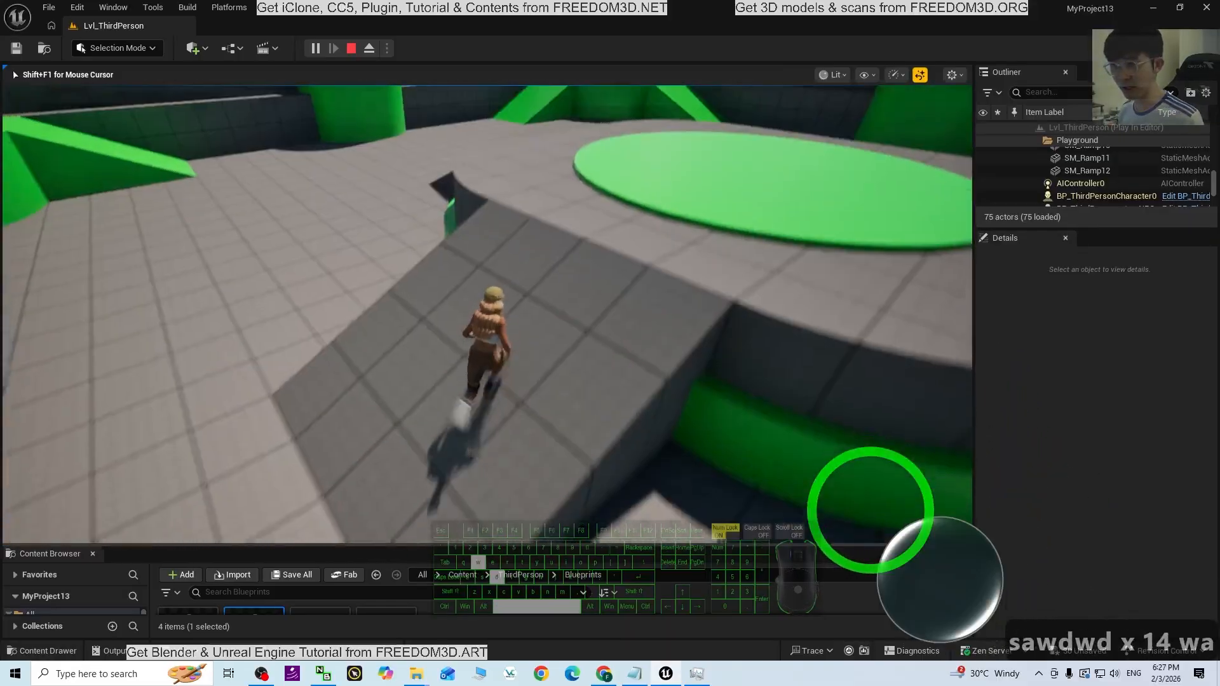
pyautogui.press('d')
pyautogui.press('s')
pyautogui.press('Escape')
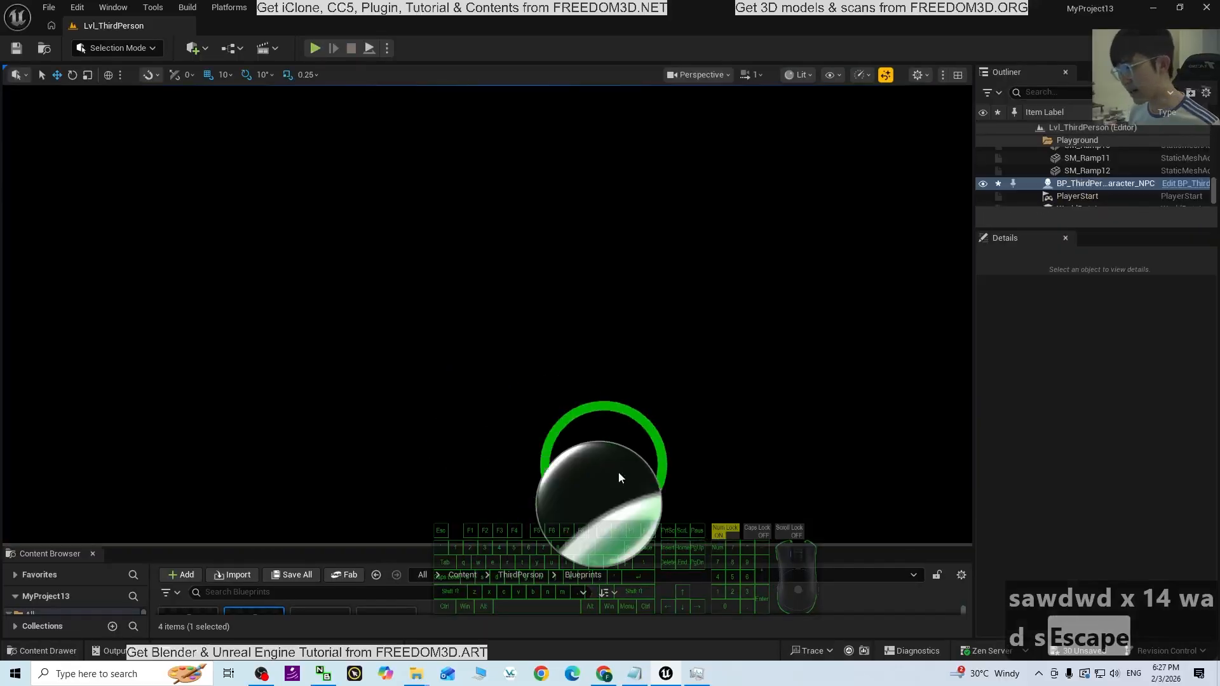
# - Switch to Chrome and browse the full Actor catalogue on the ActorCore site down to the newest individual characters
pyautogui.click(607, 675)
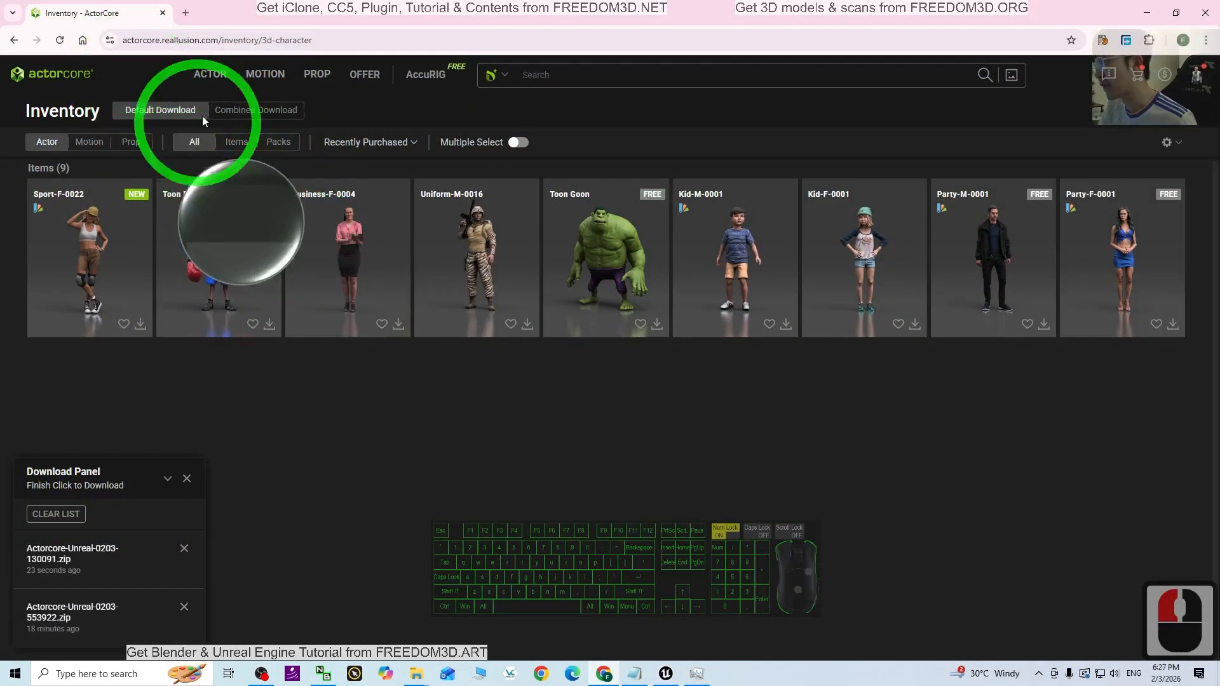
pyautogui.click(210, 77)
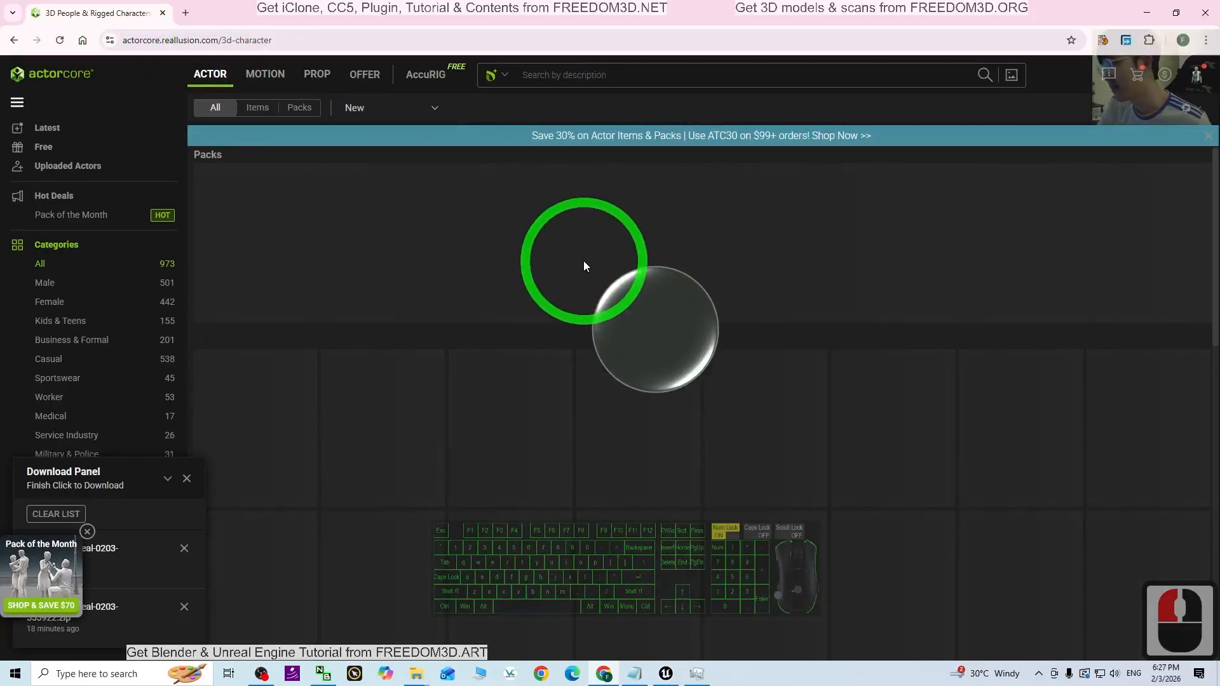
pyautogui.scroll(-4, 806, 383)
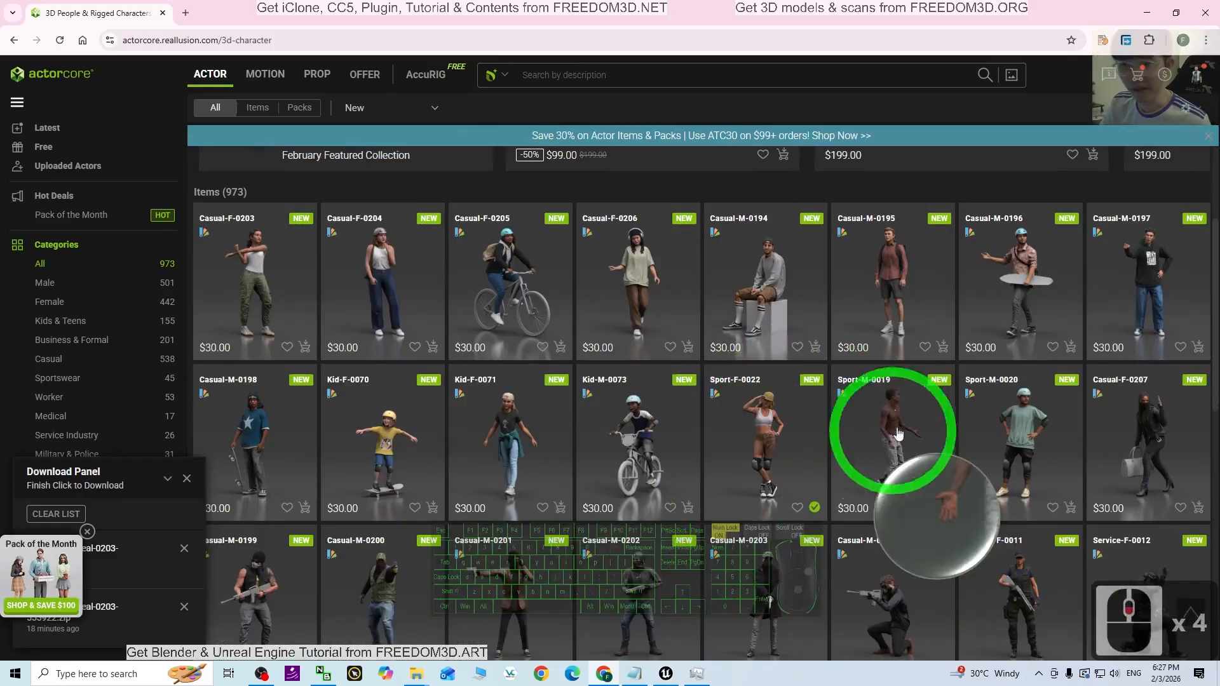
pyautogui.scroll(-1, 700, 573)
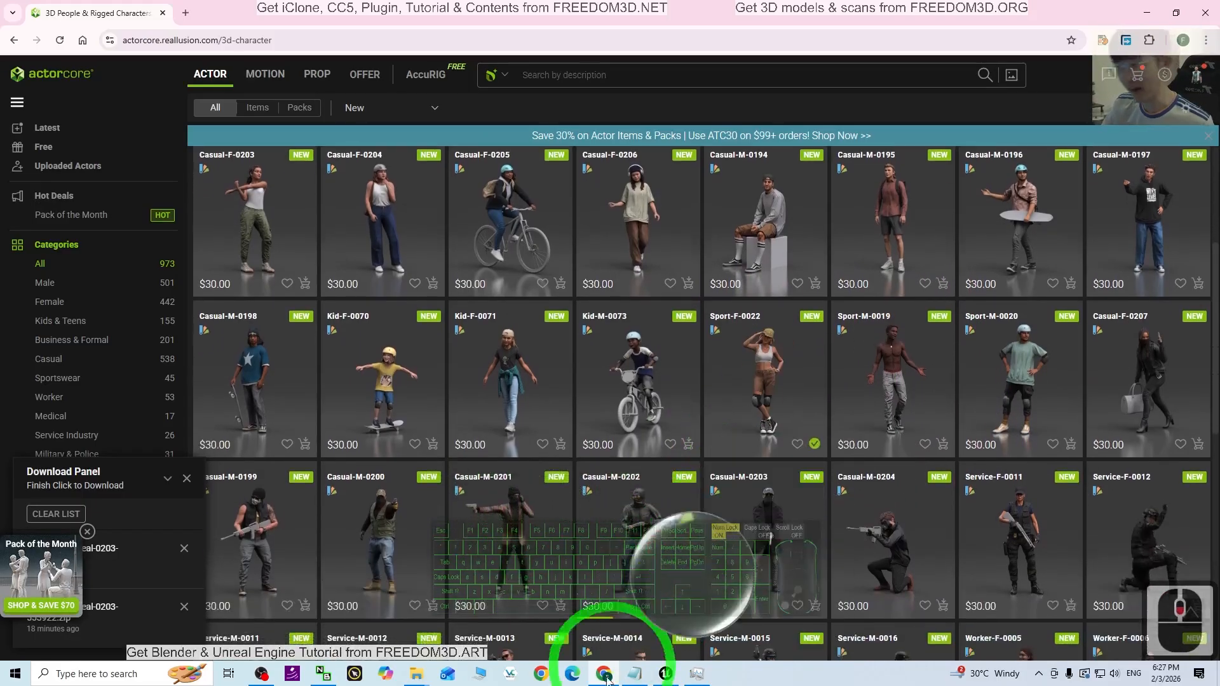
# - Switch back to Unreal Editor, play-test the level again by running the player from the platform to the NPC, and stop the session
pyautogui.click(666, 673)
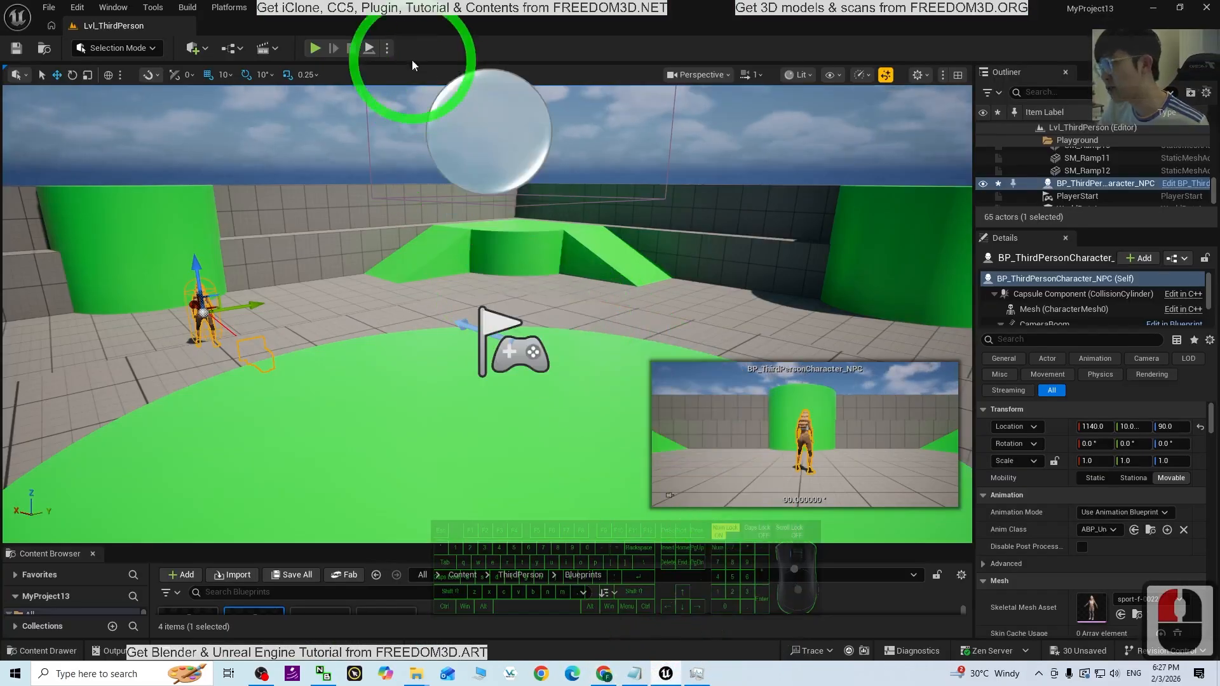
pyautogui.click(316, 48)
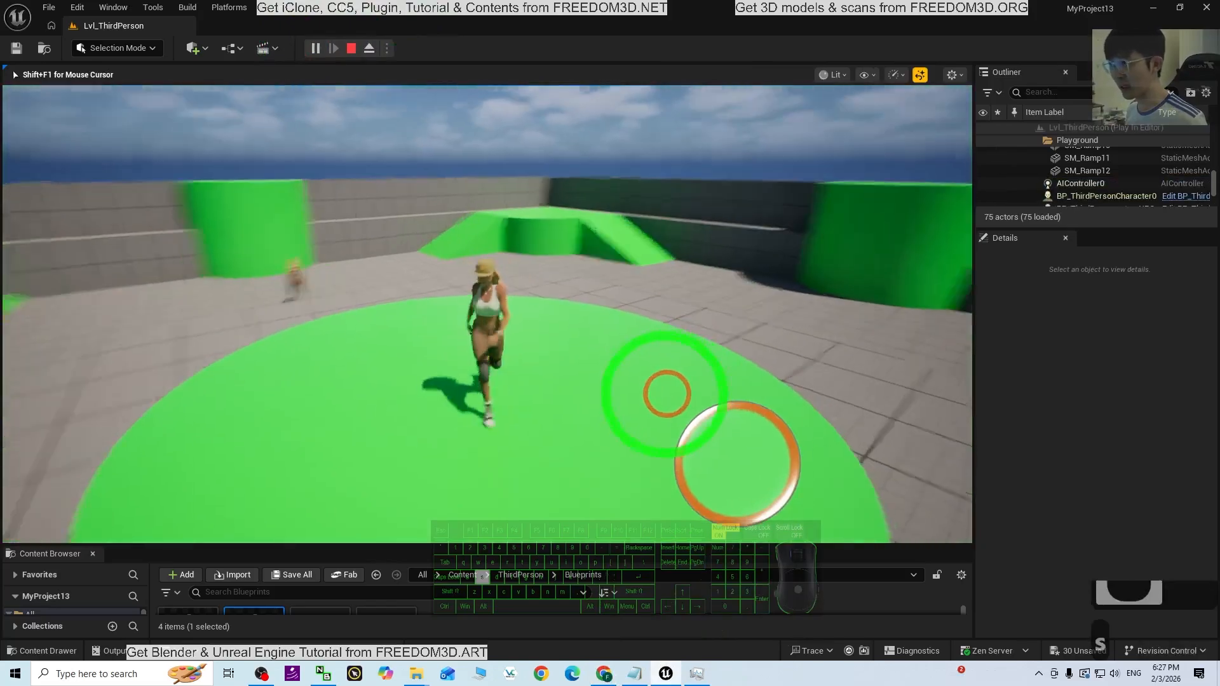
pyautogui.press('a')
pyautogui.press('w')
pyautogui.press('a')
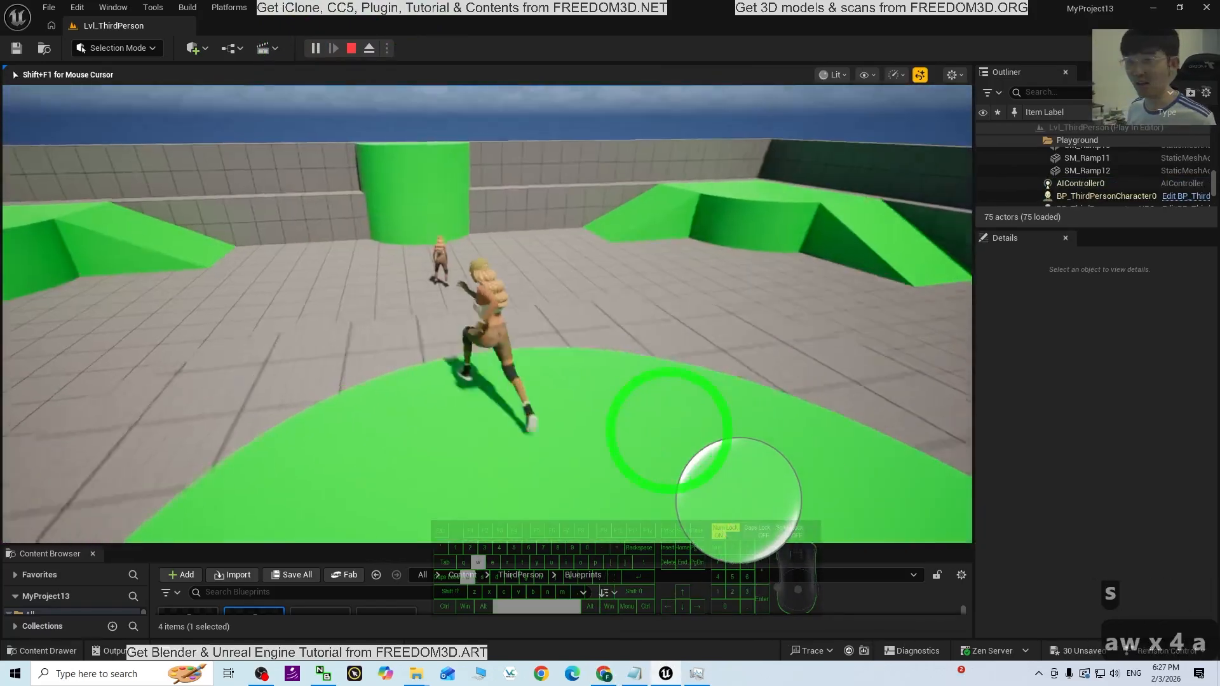
pyautogui.press('d')
pyautogui.press('s')
pyautogui.press('a')
pyautogui.press('w')
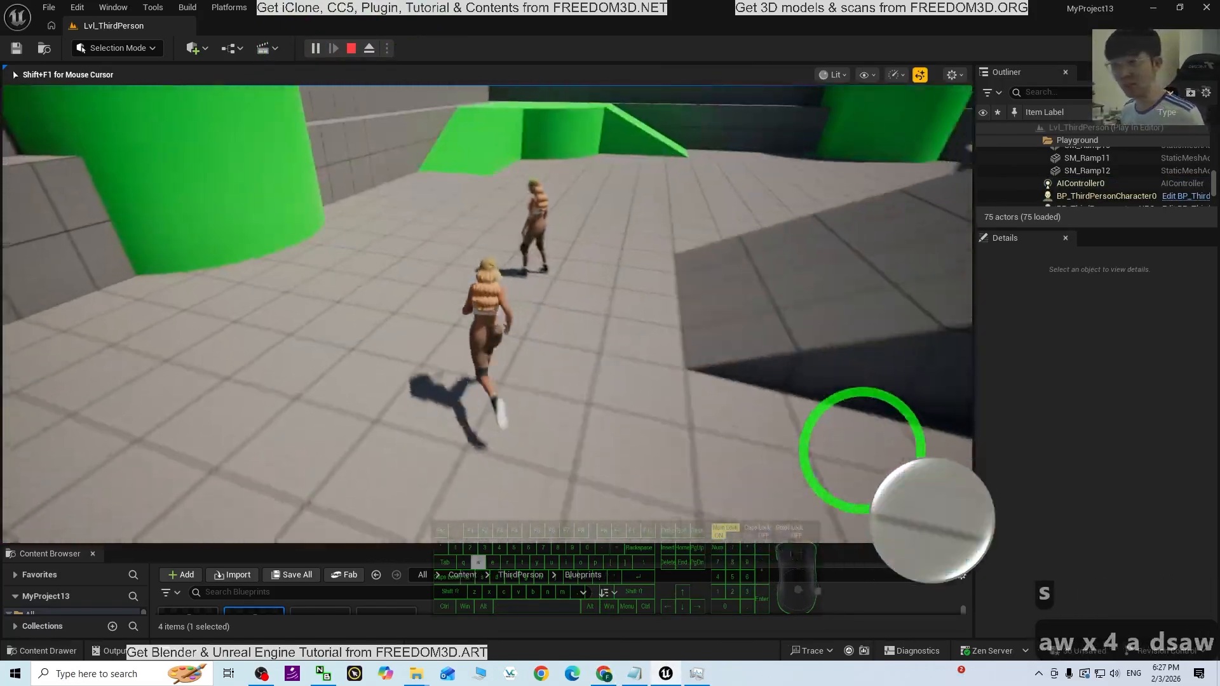
pyautogui.press('a')
pyautogui.press('w')
pyautogui.press('s')
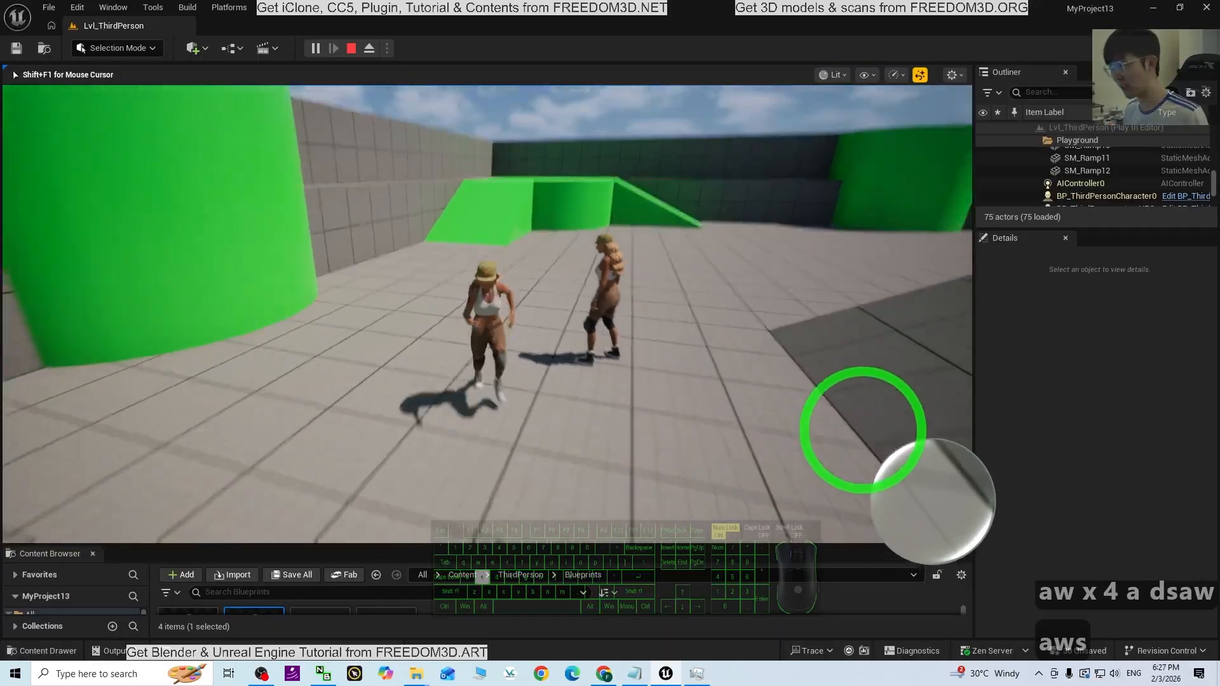
pyautogui.press('d')
pyautogui.press('d')
pyautogui.press('d')
pyautogui.press('d')
pyautogui.press('Escape')
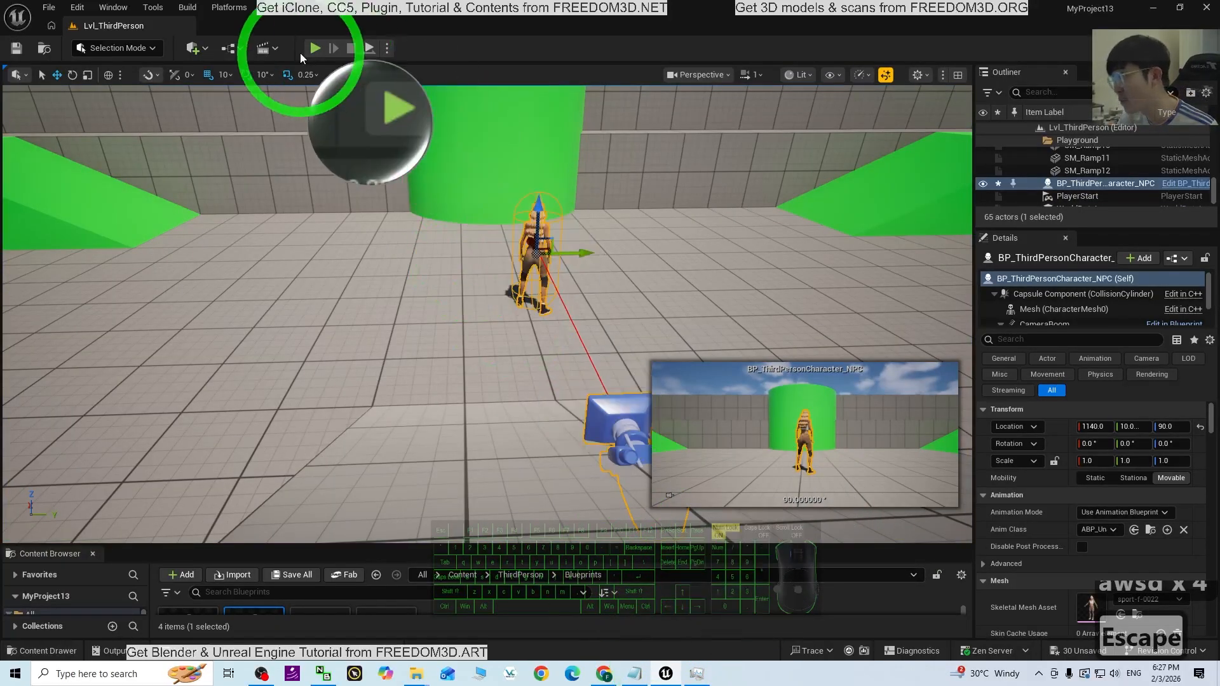
# - Play-test the level once more, running and jumping the character across the floor and along the outer wall, and stop playing
pyautogui.click(314, 49)
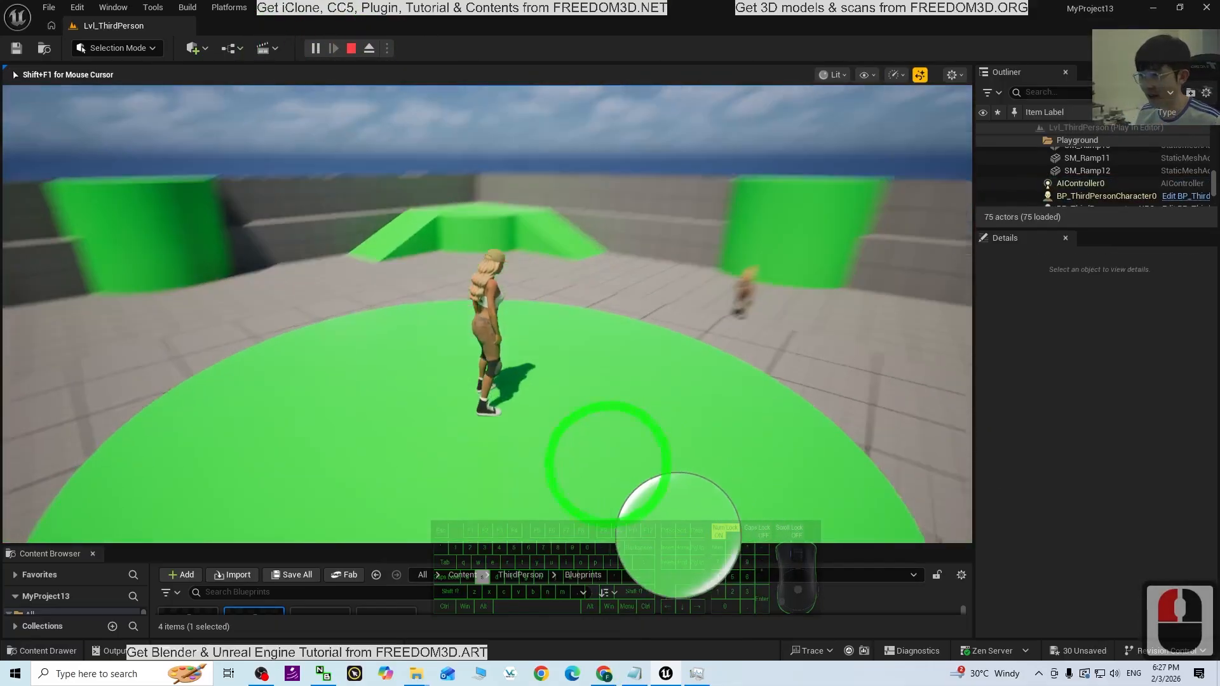
pyautogui.press('d')
pyautogui.press('w')
pyautogui.press('space')
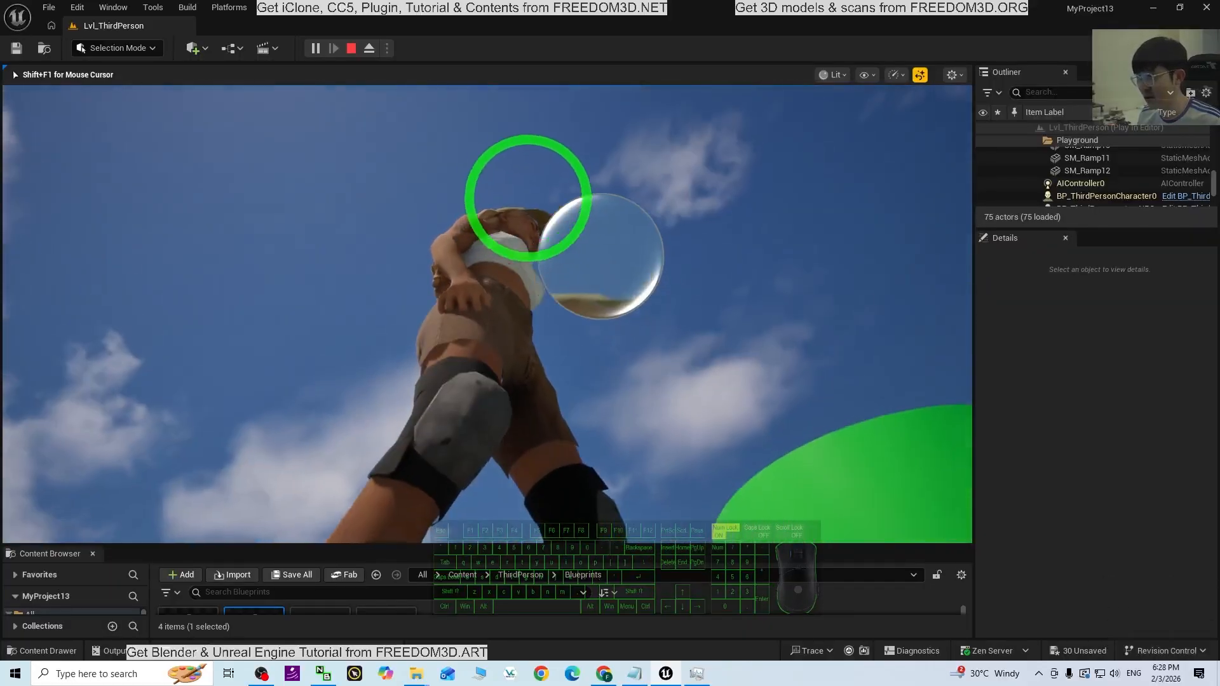
pyautogui.press('s')
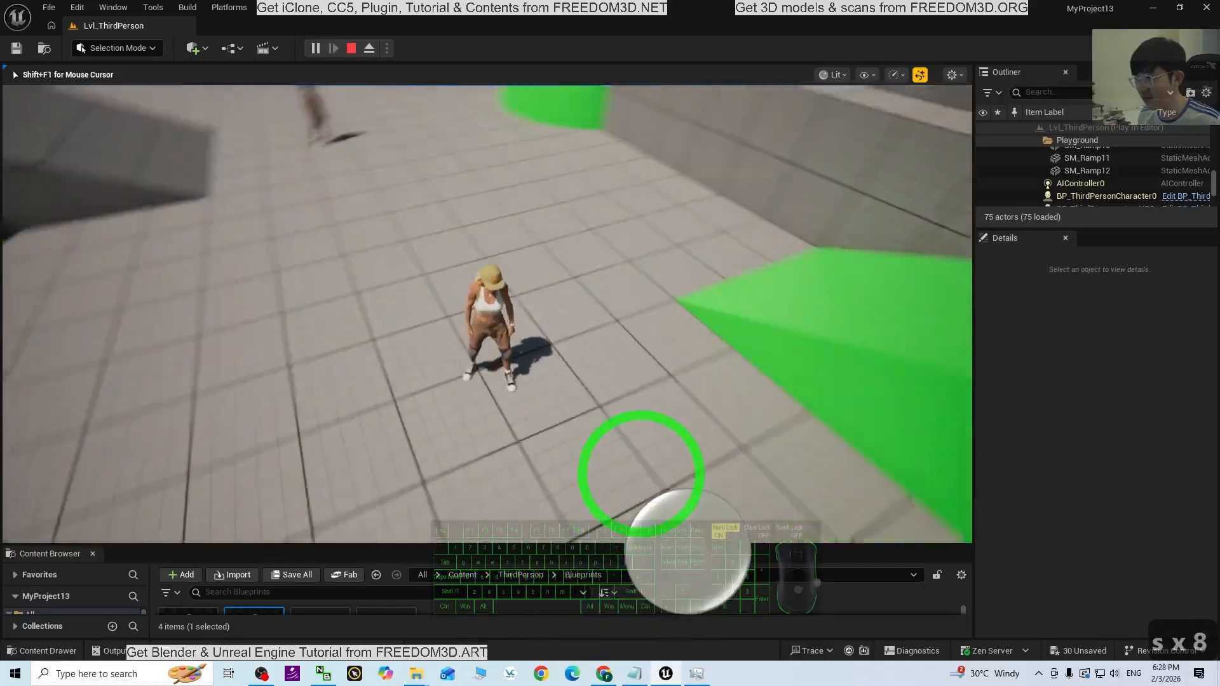
pyautogui.press('w')
pyautogui.press('d')
pyautogui.press('a')
pyautogui.press('s')
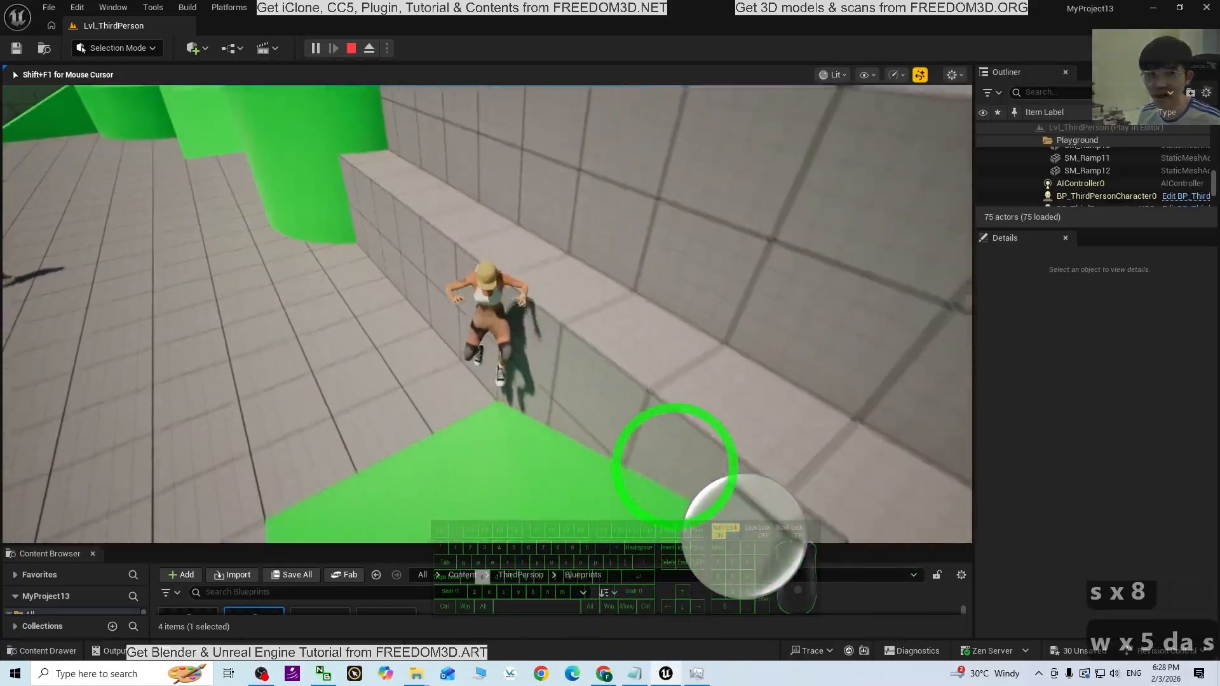
pyautogui.press('d')
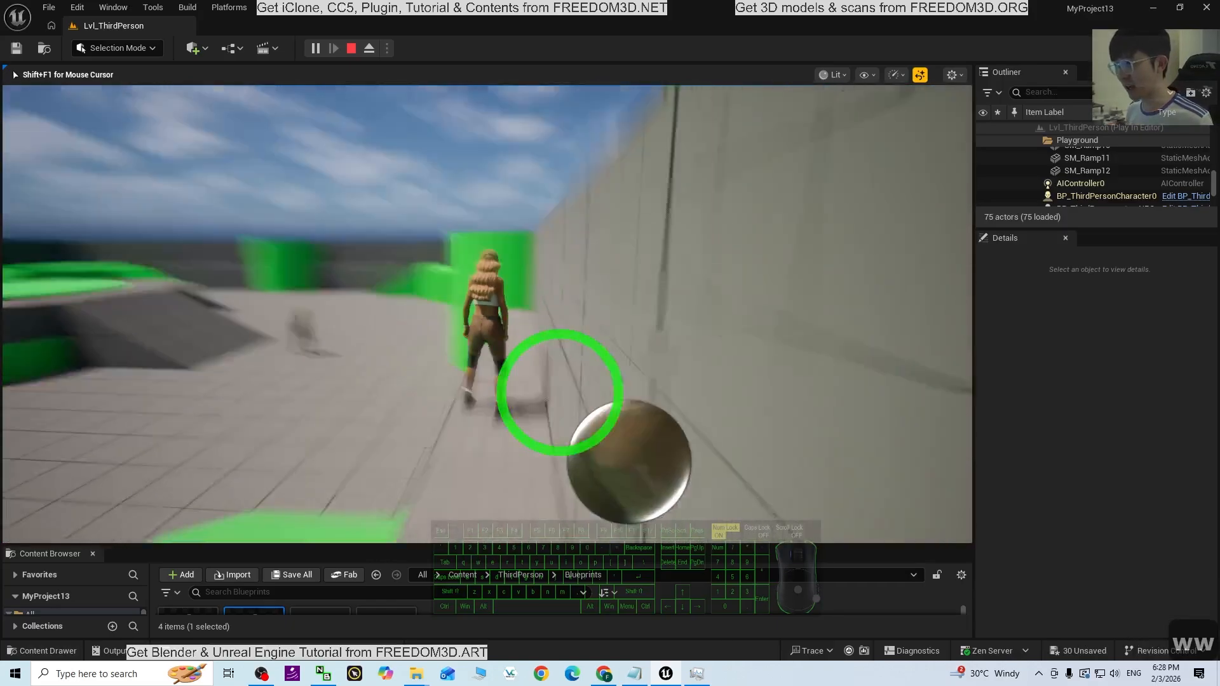
pyautogui.press('Escape')
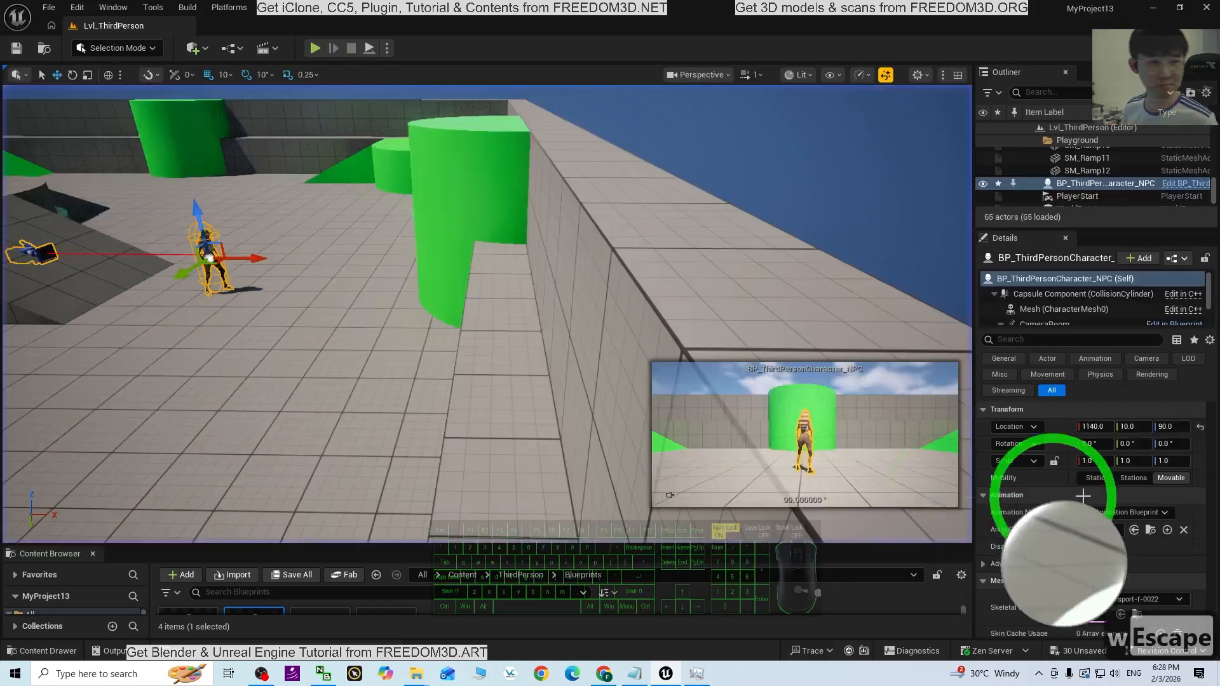